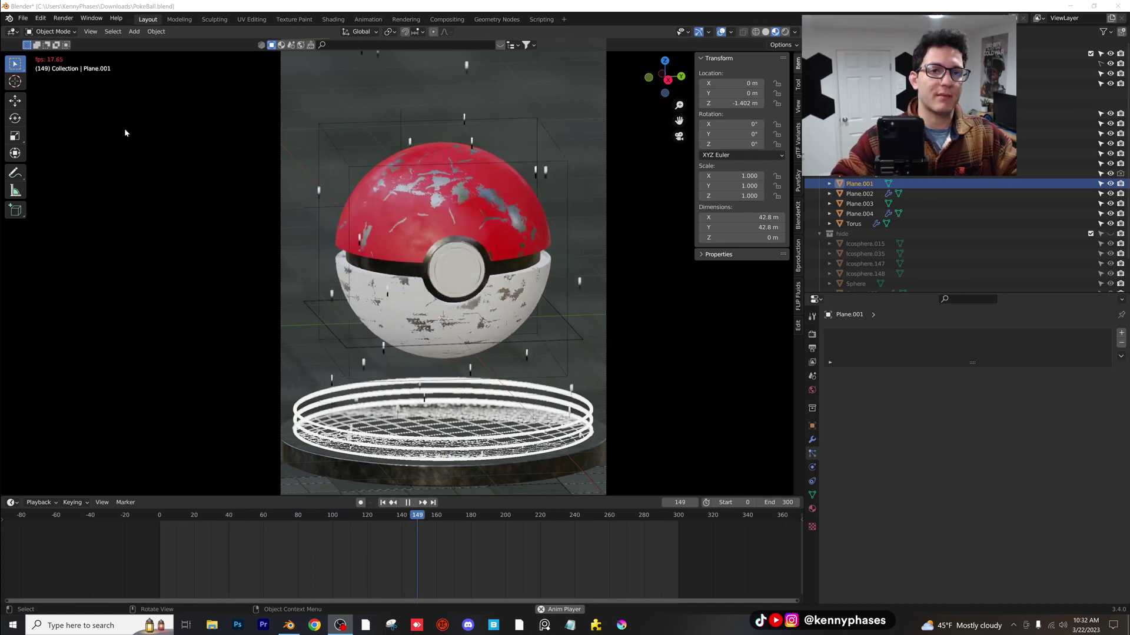
Create a new General file without saving the changes to the open project.
click(22, 18)
mouse_move(58, 28)
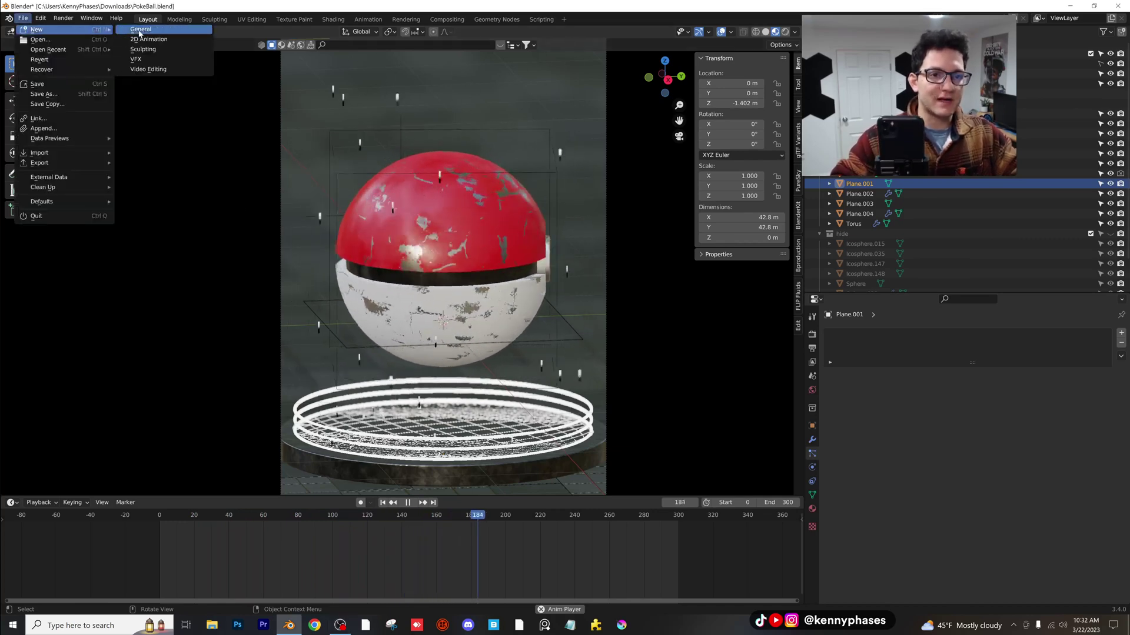
click(140, 29)
click(585, 328)
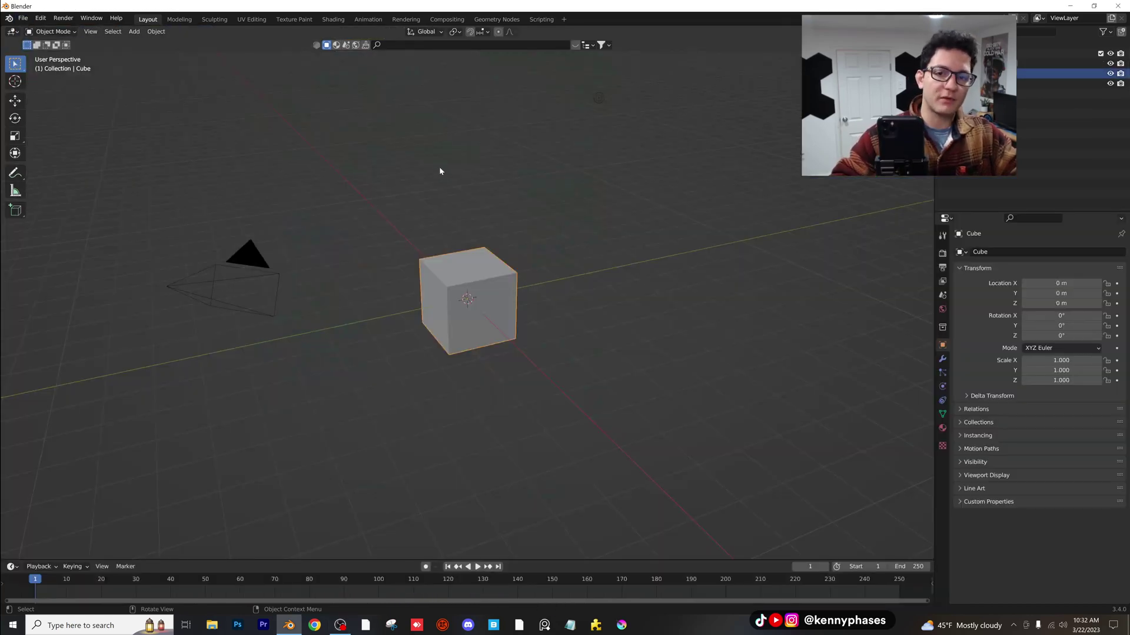
Delete the default cube from the scene.
click(603, 99)
key(x)
click(604, 98)
click(485, 299)
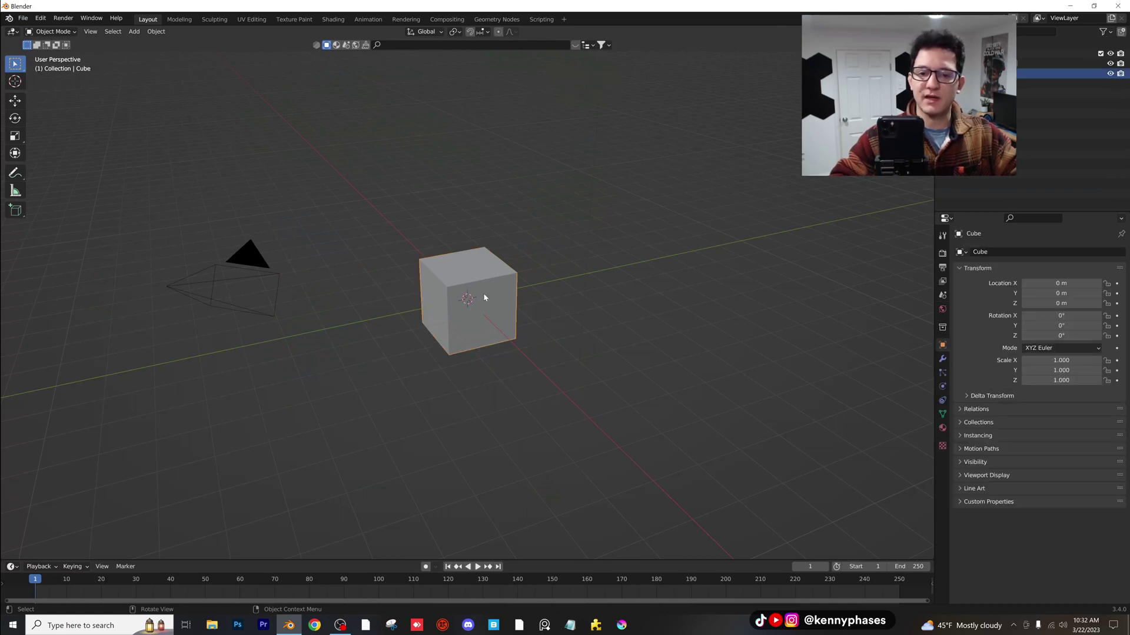
key(x)
click(485, 297)
Add a plane mesh at the origin and scale it uniformly by 5.
click(134, 31)
mouse_move(150, 43)
click(234, 45)
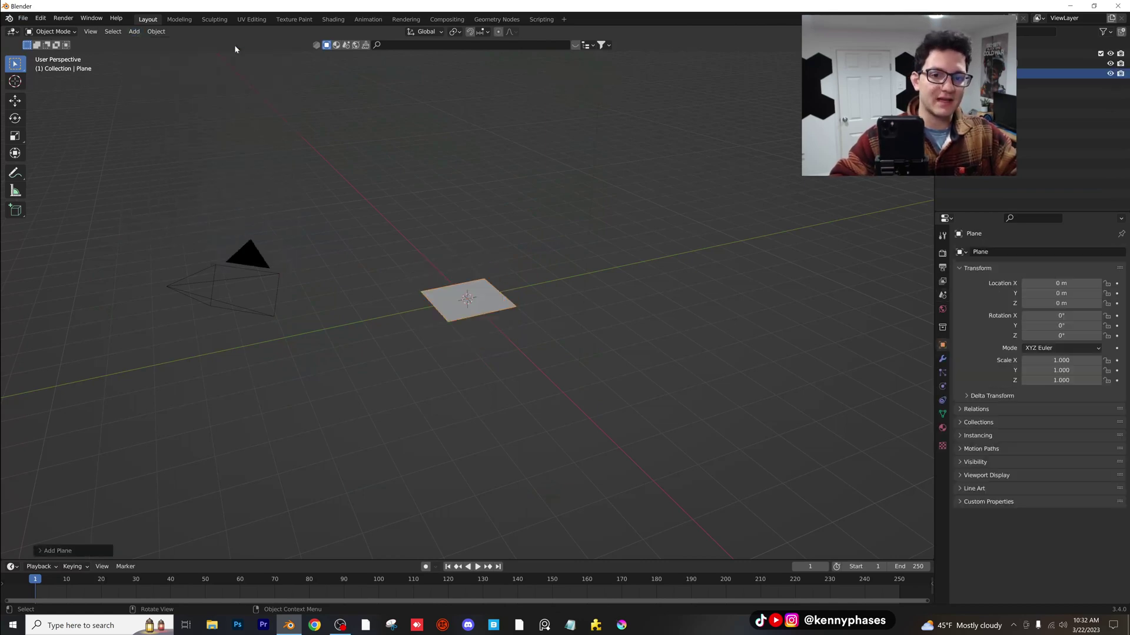
scroll(503, 327, up, 3)
key(s)
key(5)
key(Return)
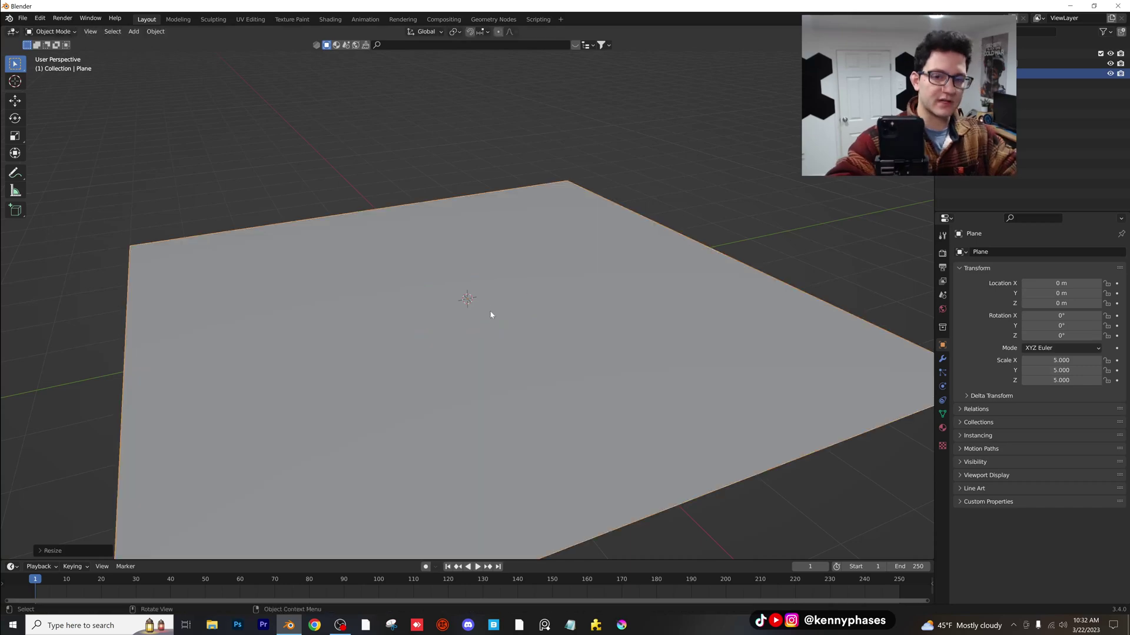
Apply the scale of the enlarged plane.
click(163, 35)
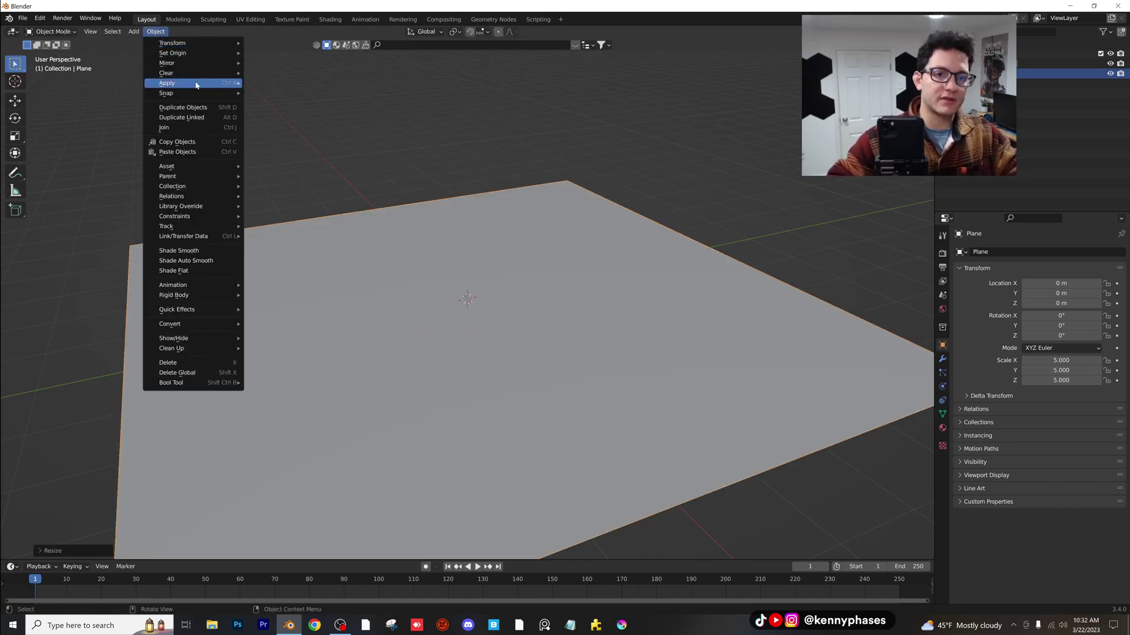
mouse_move(200, 85)
click(264, 103)
scroll(430, 205, down, 2)
mouse_move(430, 208)
middle_down()
mouse_move(423, 222)
mouse_move(414, 213)
middle_up()
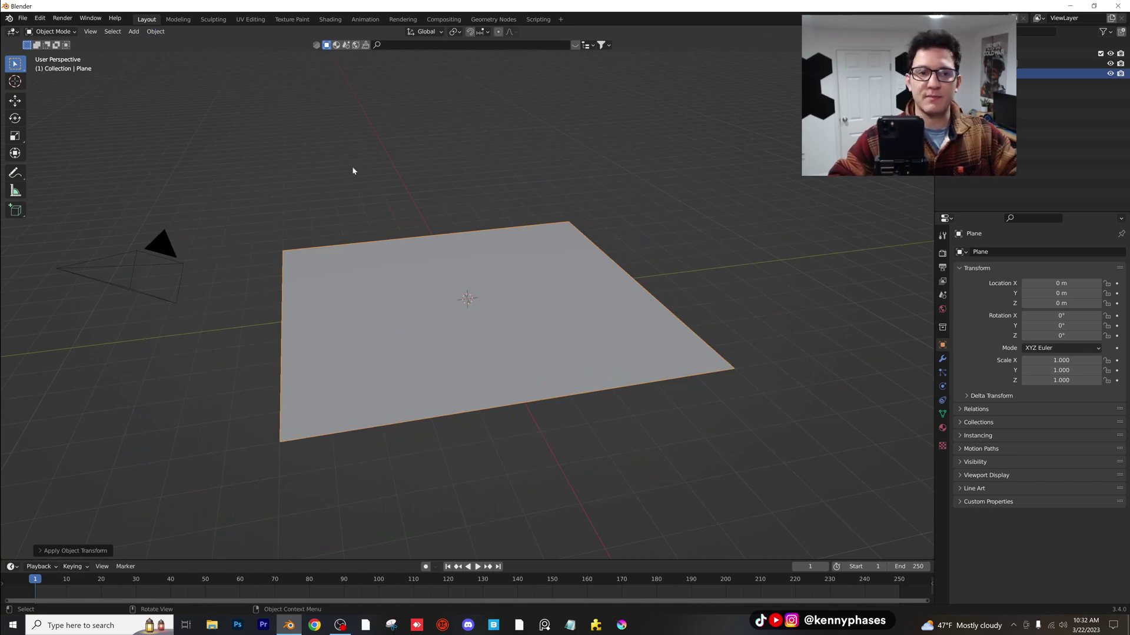
Add a second plane and raise it about 3.16 m along Z above the large plane.
click(134, 31)
mouse_move(152, 45)
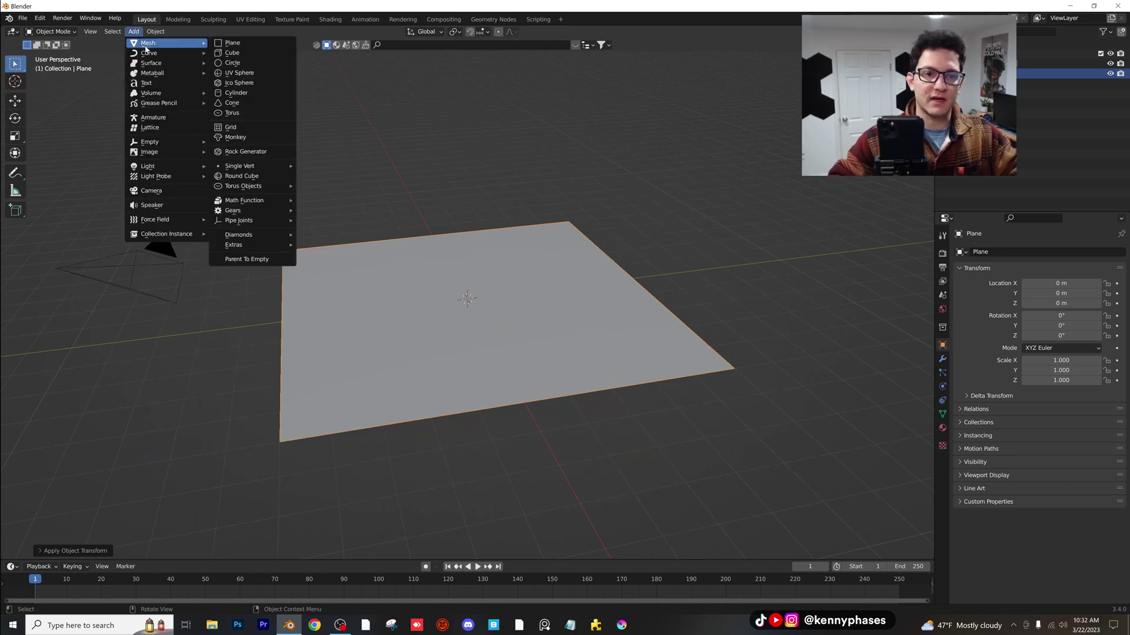
click(237, 45)
key(g)
key(z)
click(442, 146)
middle_drag(520, 209, 527, 222)
Shrink the second plane into a thin strip, scaled to about 0.106 in X and 0.389 in Y and Z.
key(s)
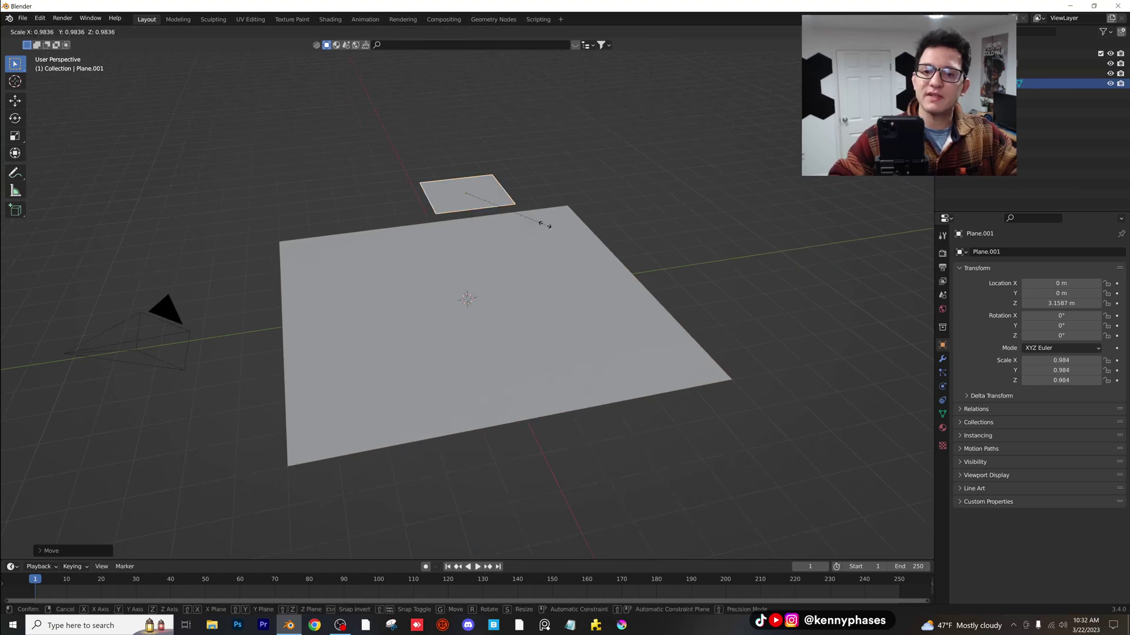
key(x)
click(486, 202)
key(s)
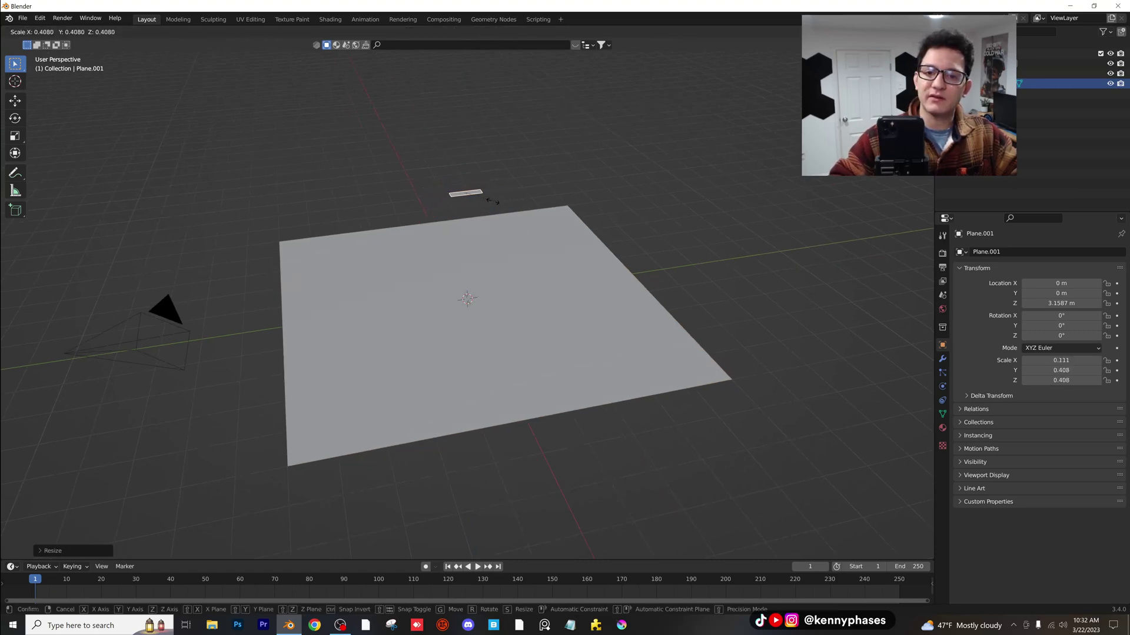
click(492, 201)
mouse_move(495, 201)
middle_down()
mouse_move(503, 200)
mouse_move(491, 197)
middle_up()
Move the strip off to the side of the large plane, to about X 1.06 m, Y 5.90 m, Z 2.29 m.
key(g)
click(680, 222)
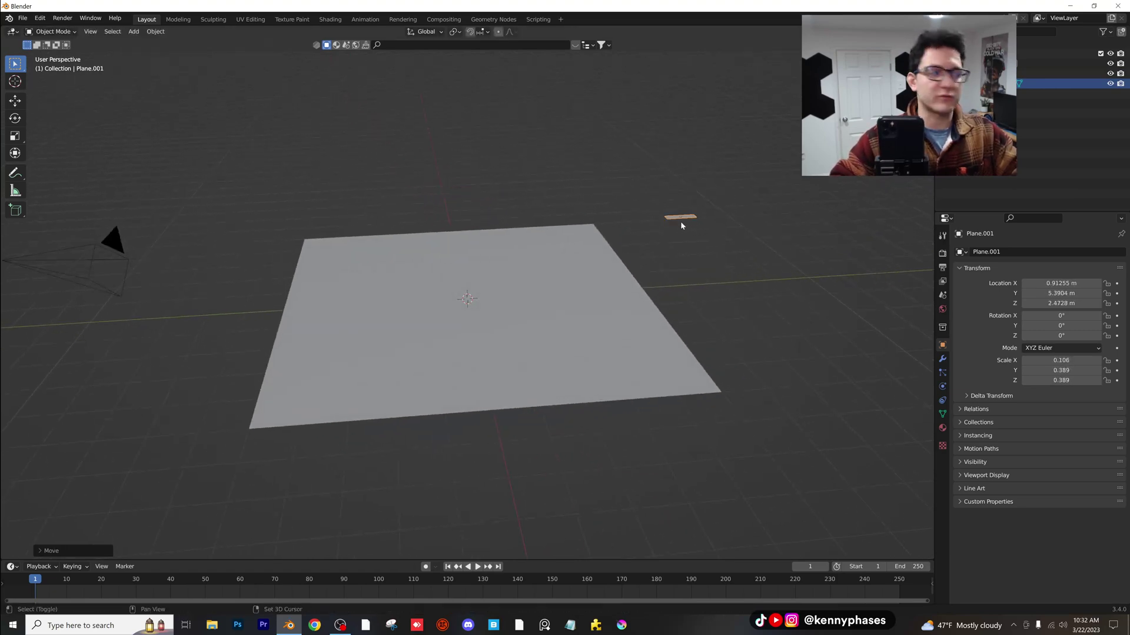
shift+middle_drag(680, 221, 628, 205)
key(g)
click(641, 225)
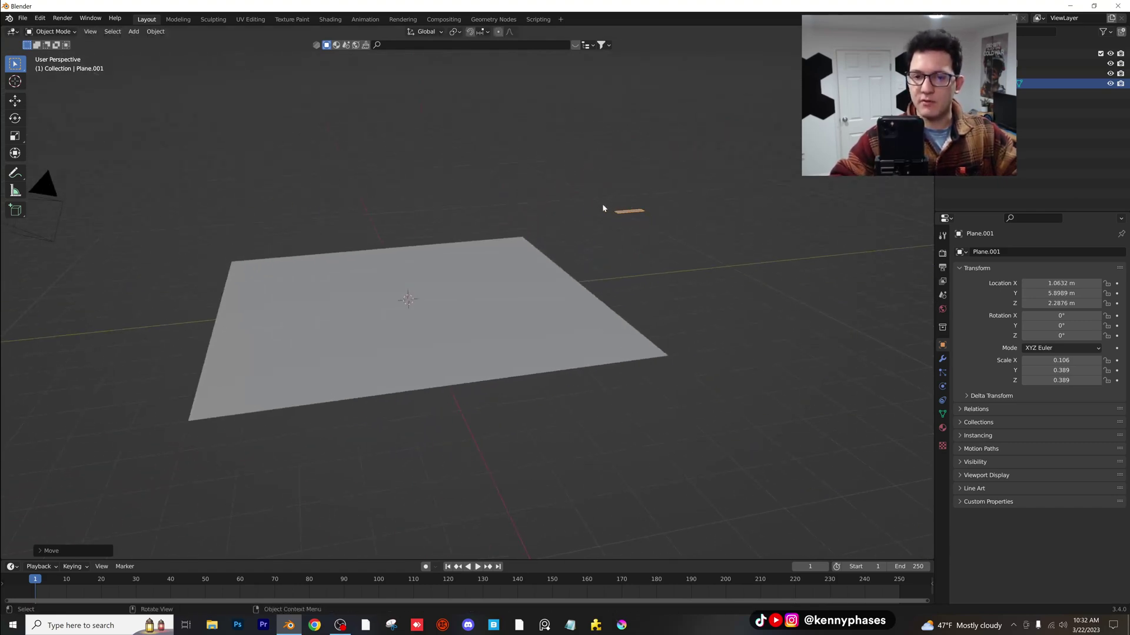
Add an emitter particle system to the large plane.
middle_drag(557, 198, 527, 262)
click(530, 264)
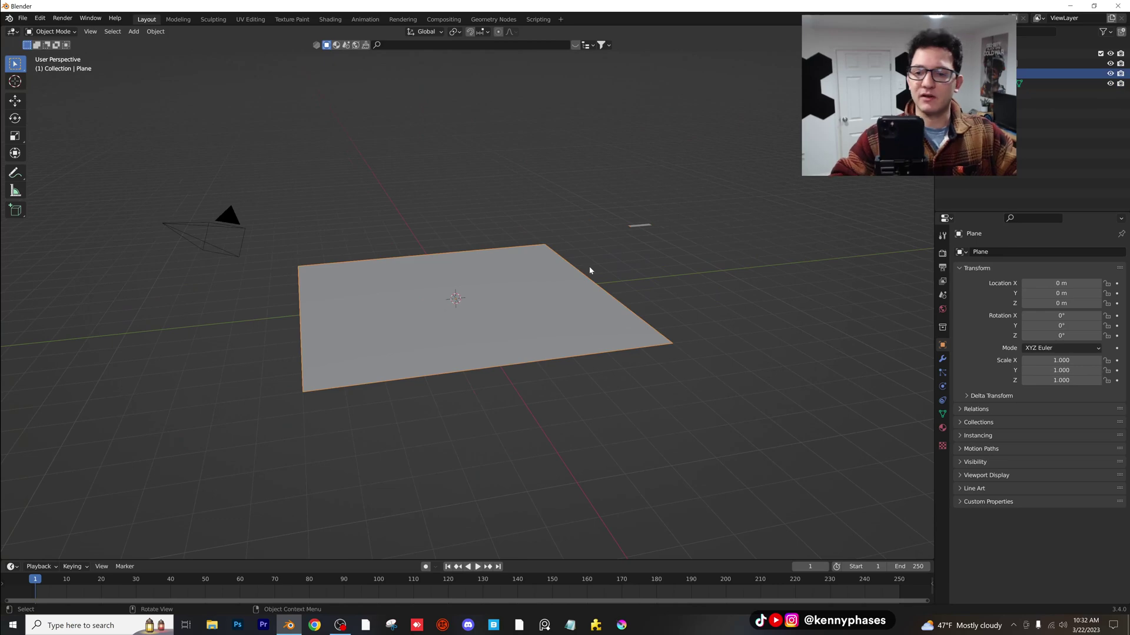
click(943, 373)
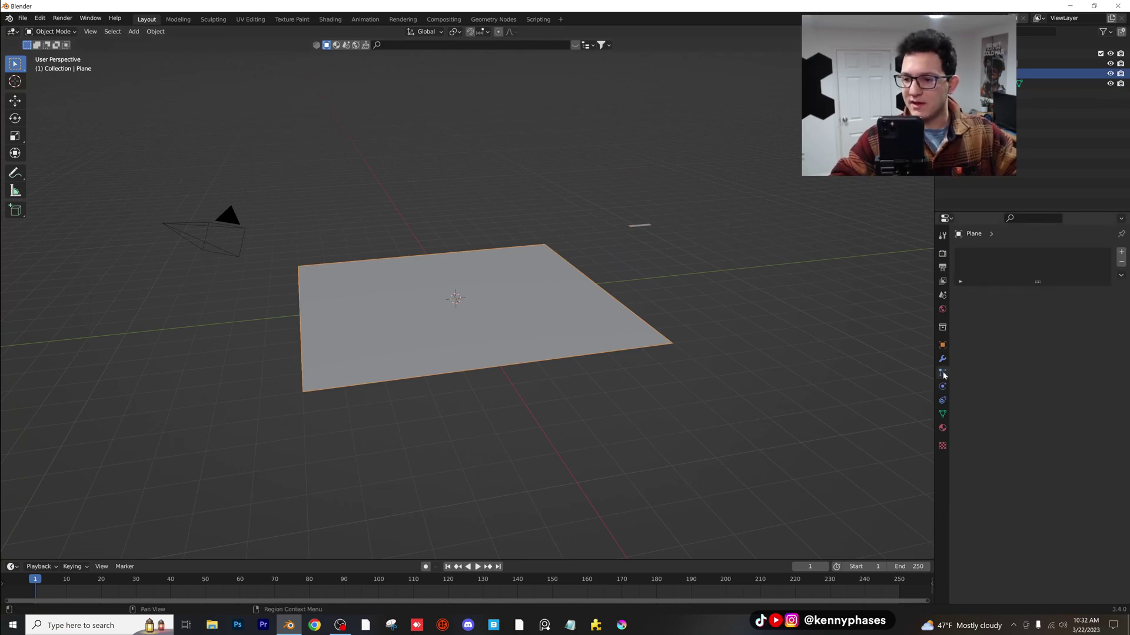
click(1121, 252)
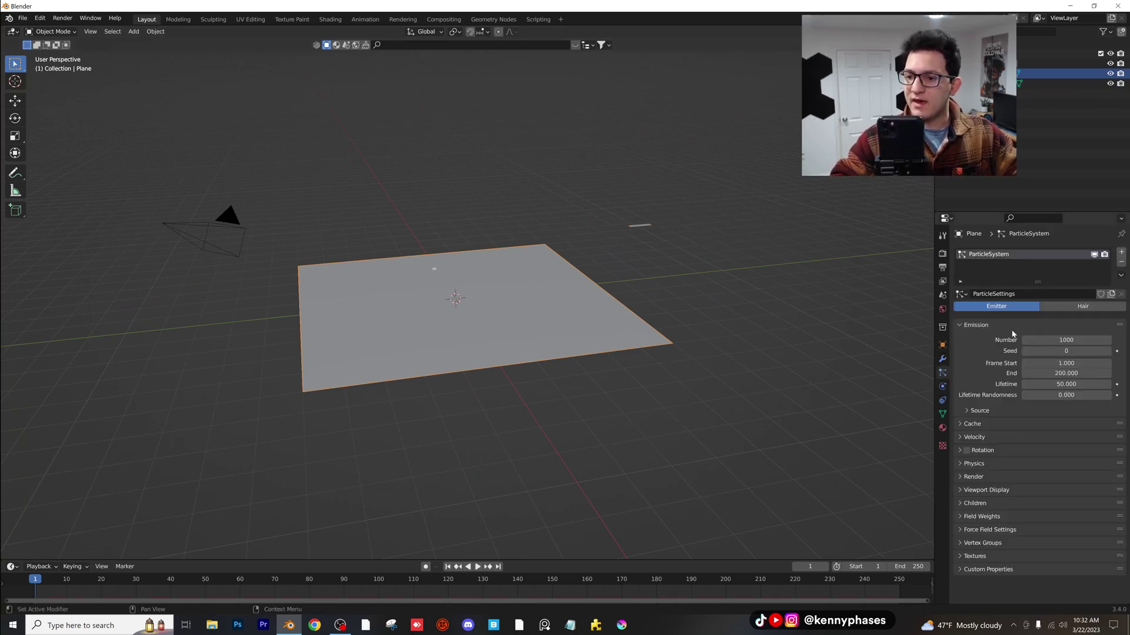
Play the animation to check how the particles are emitted, and return to the first frames.
middle_drag(577, 315, 468, 251)
key(space)
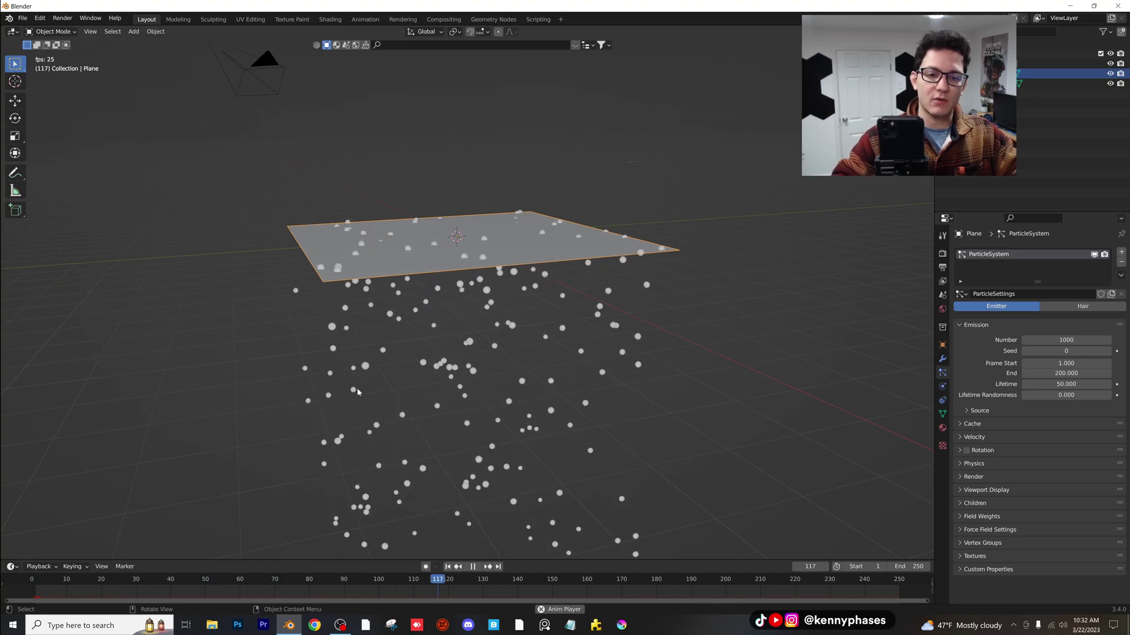
key(space)
drag(172, 581, 63, 579)
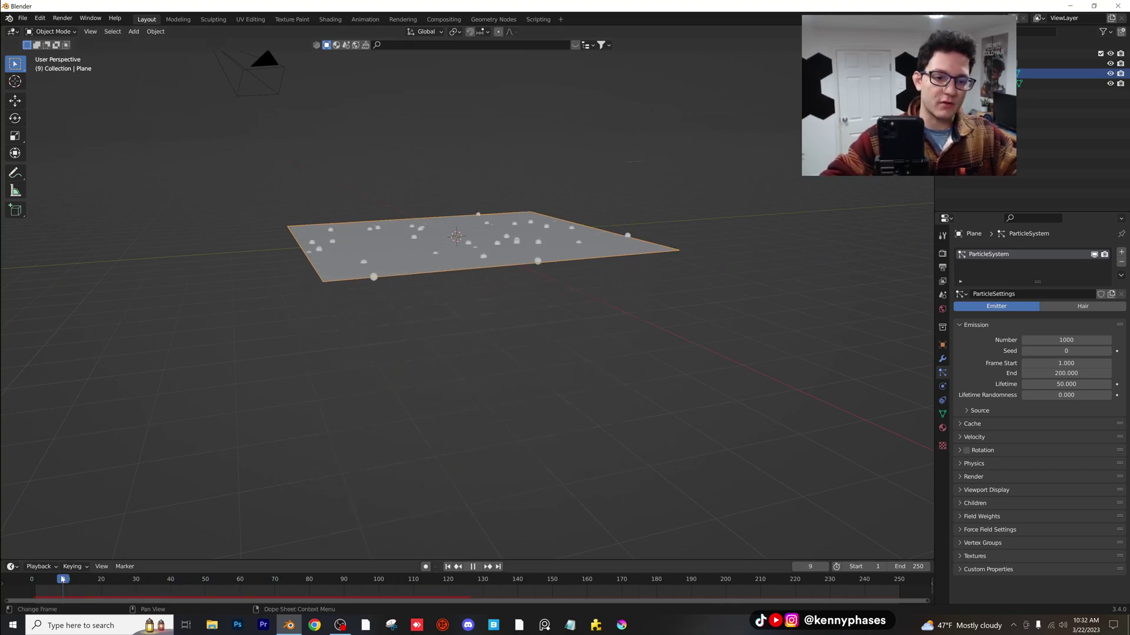
Set the scene's gravity along Z to 5 m/s².
click(942, 295)
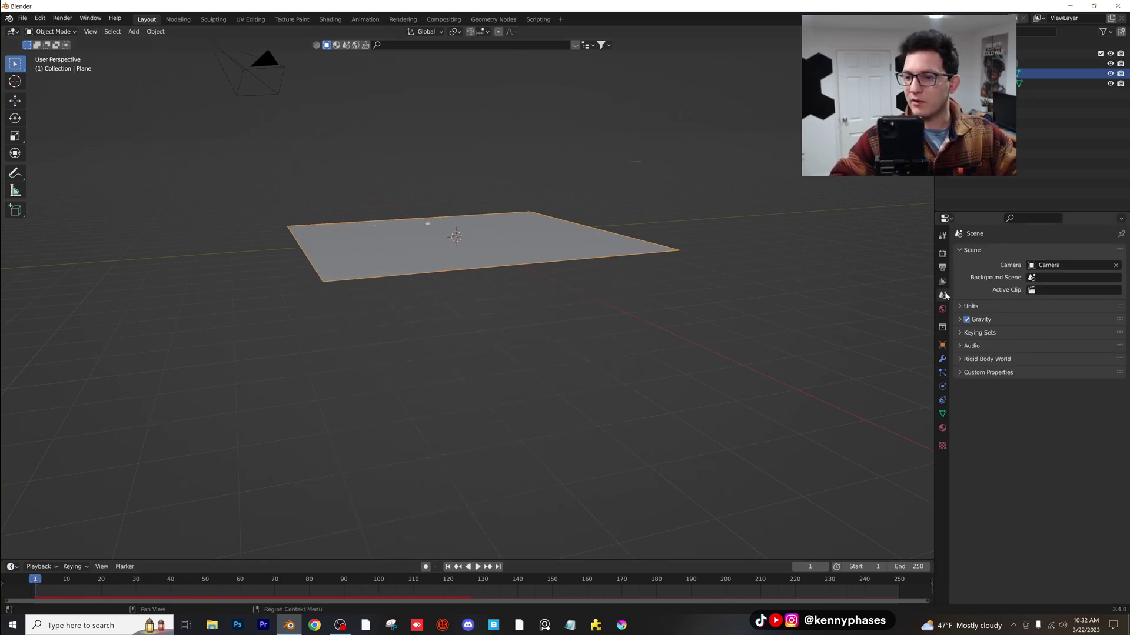
click(970, 322)
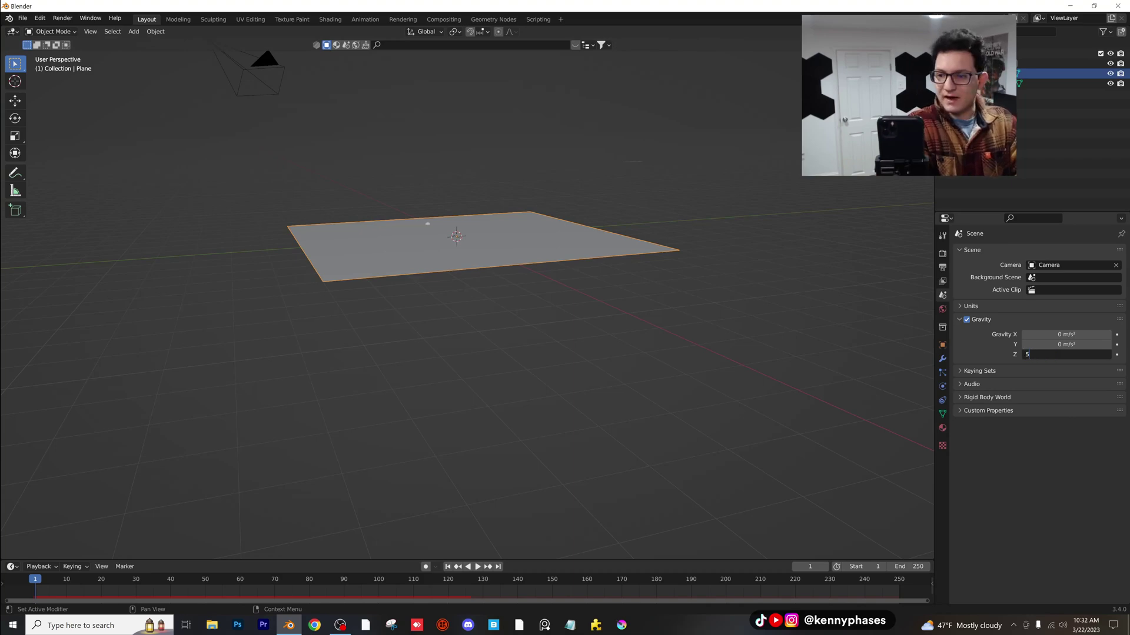
key(Return)
Play and scrub the animation to check the particle motion, stopping at frame 39.
key(space)
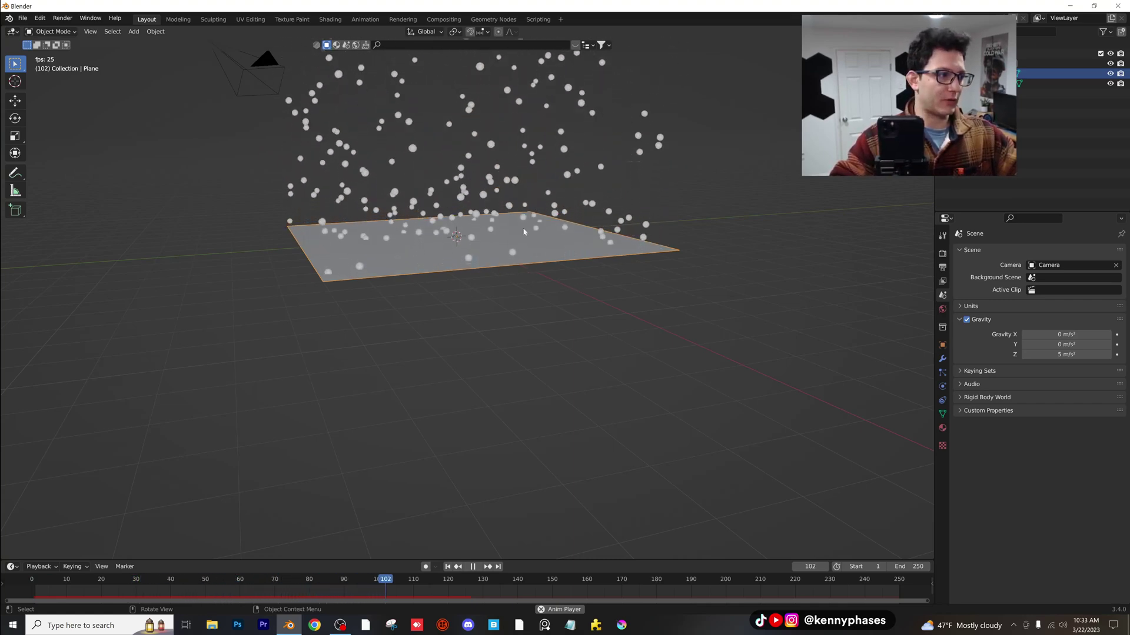
middle_drag(499, 272, 506, 356)
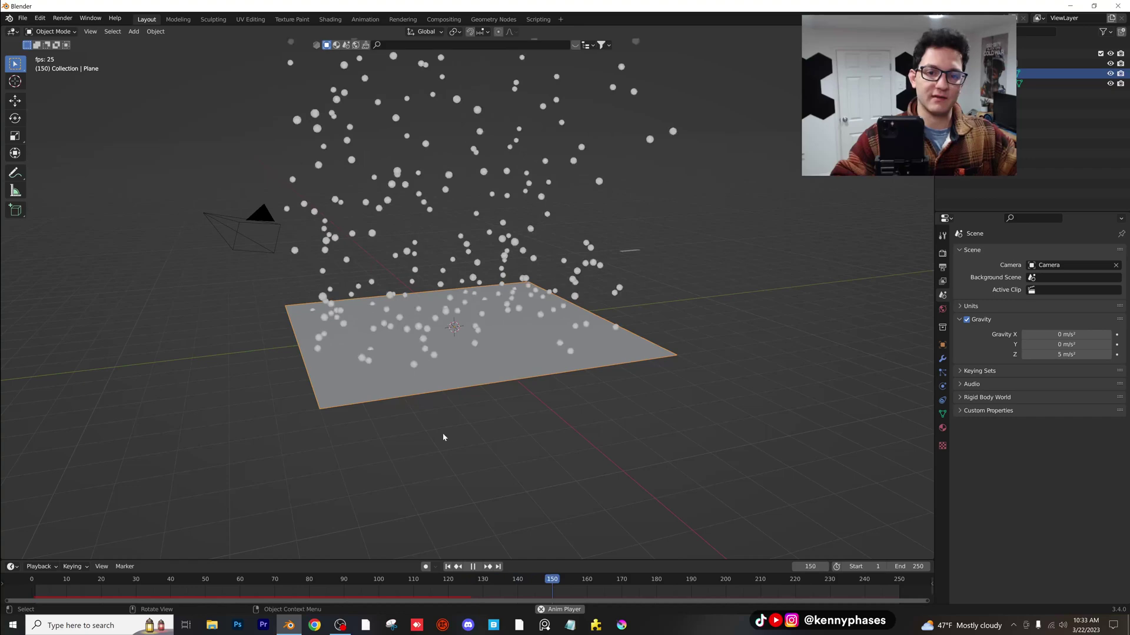
click(148, 589)
key(space)
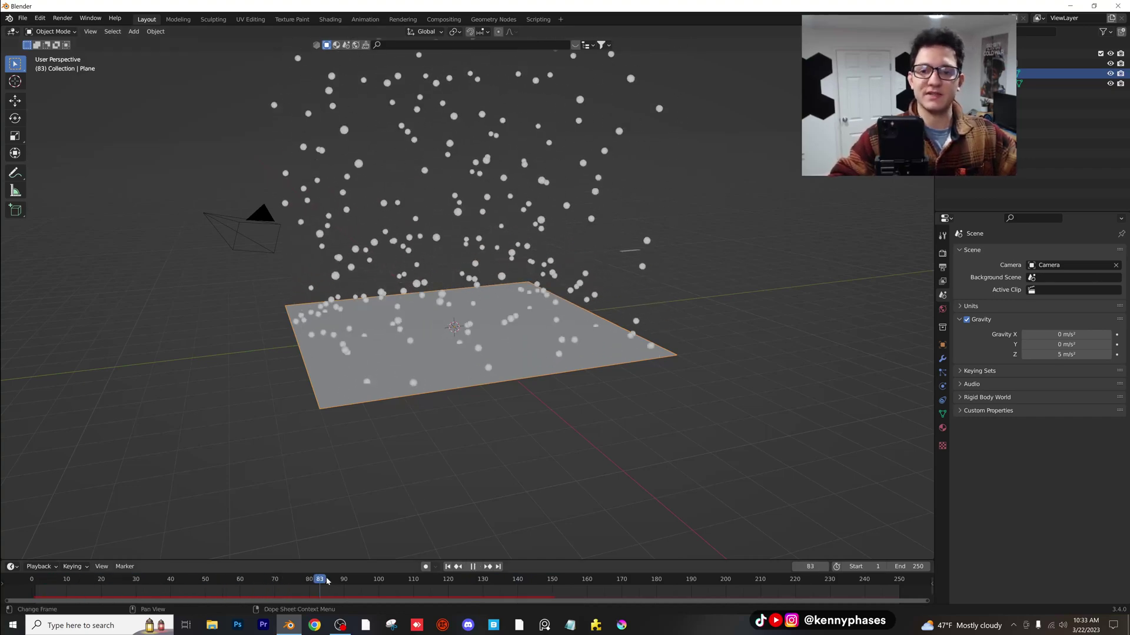
click(169, 578)
click(168, 576)
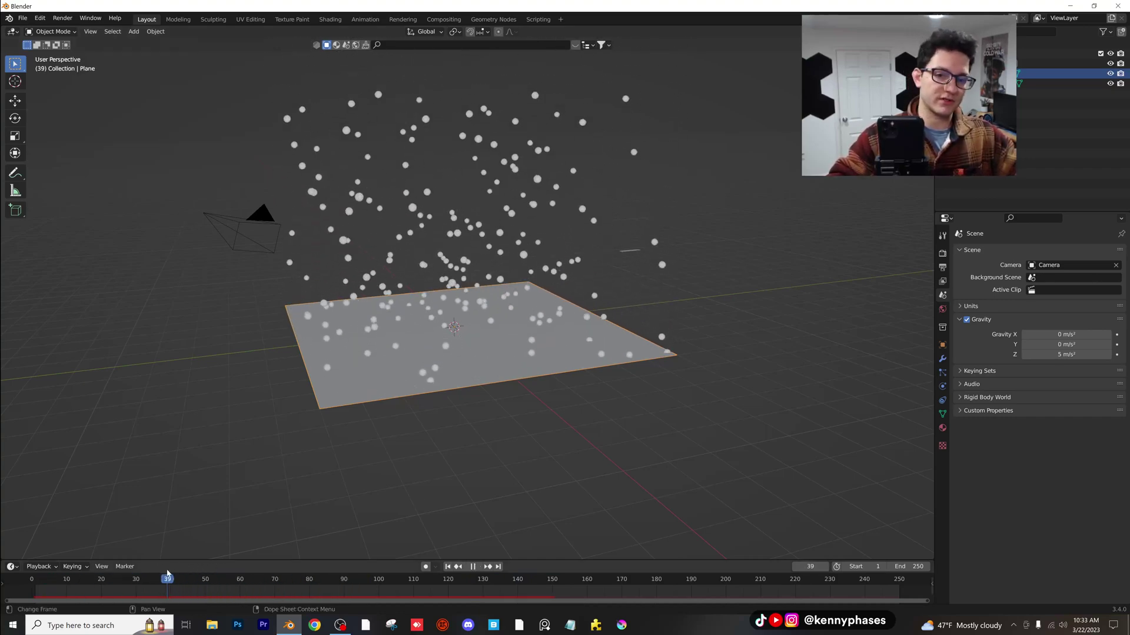
Select the thin strip beside the emitter and save the file as emitter.blend in the Downloads folder.
middle_drag(420, 253, 622, 216)
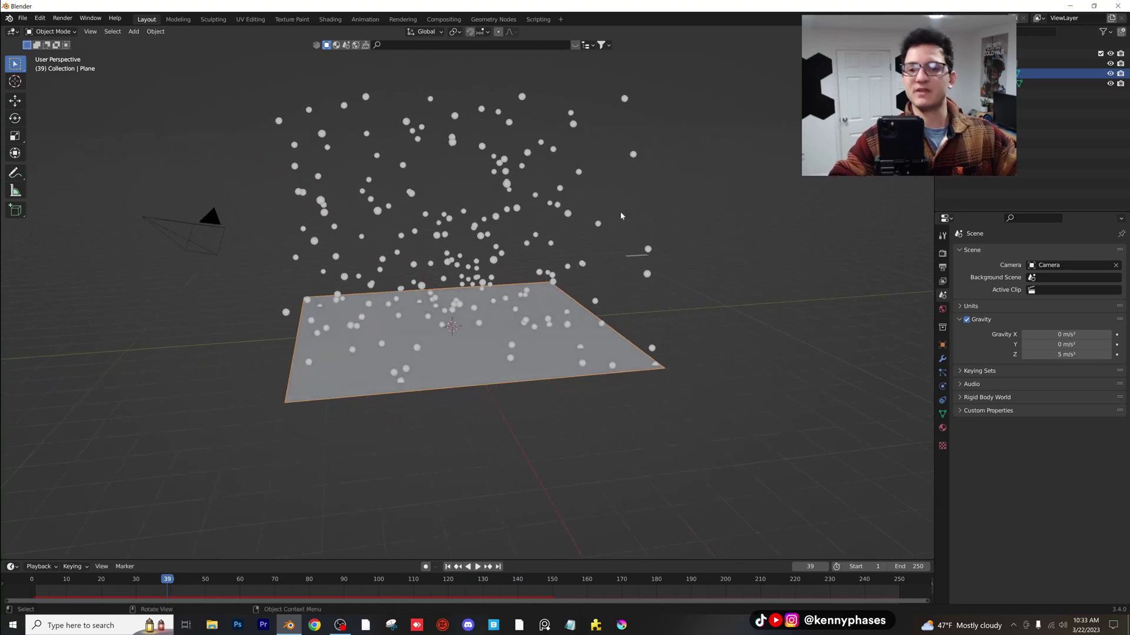
click(630, 257)
key(ctrl+s)
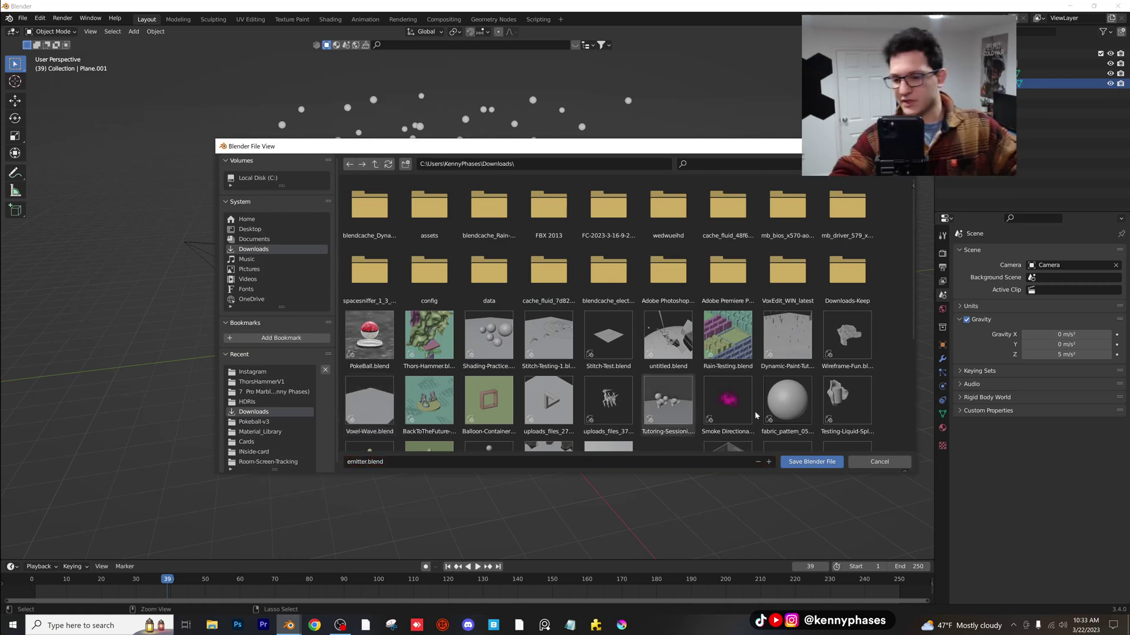
click(812, 461)
Render the large plane's particles as Object, using the thin strip Plane.001 as the instance object.
middle_drag(628, 337, 535, 310)
click(517, 272)
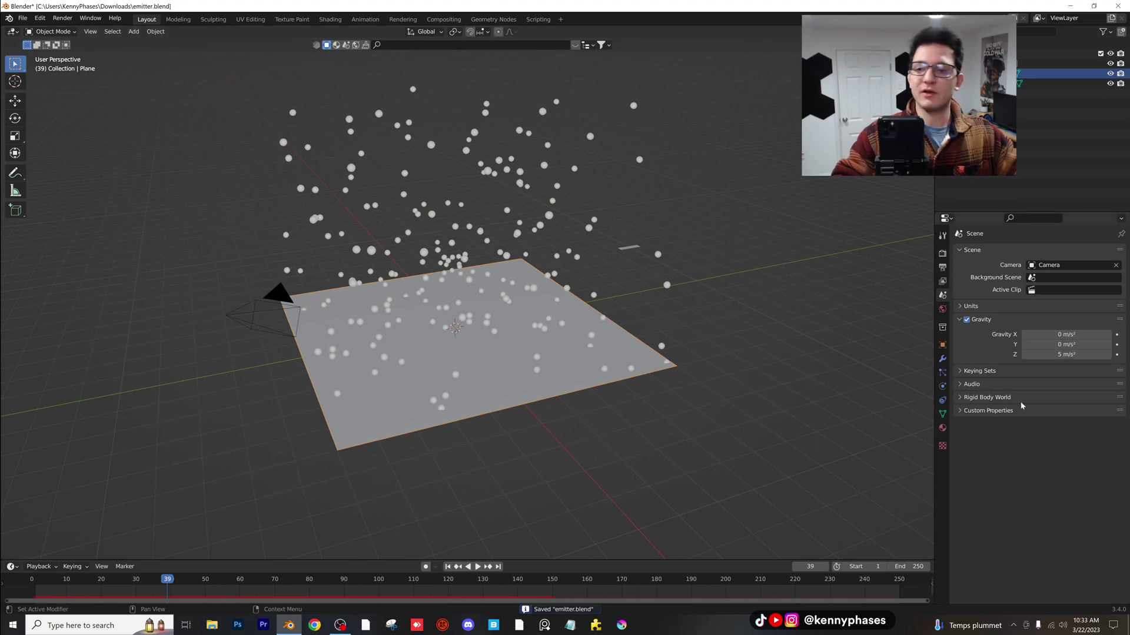
click(943, 373)
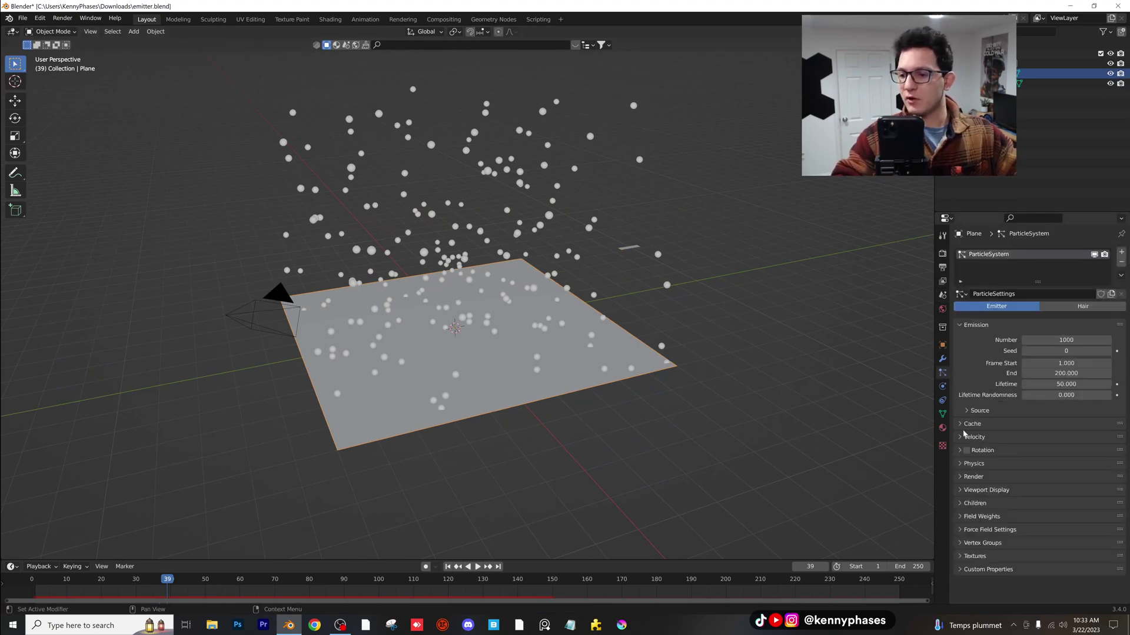
click(973, 477)
scroll(1043, 433, down, 3)
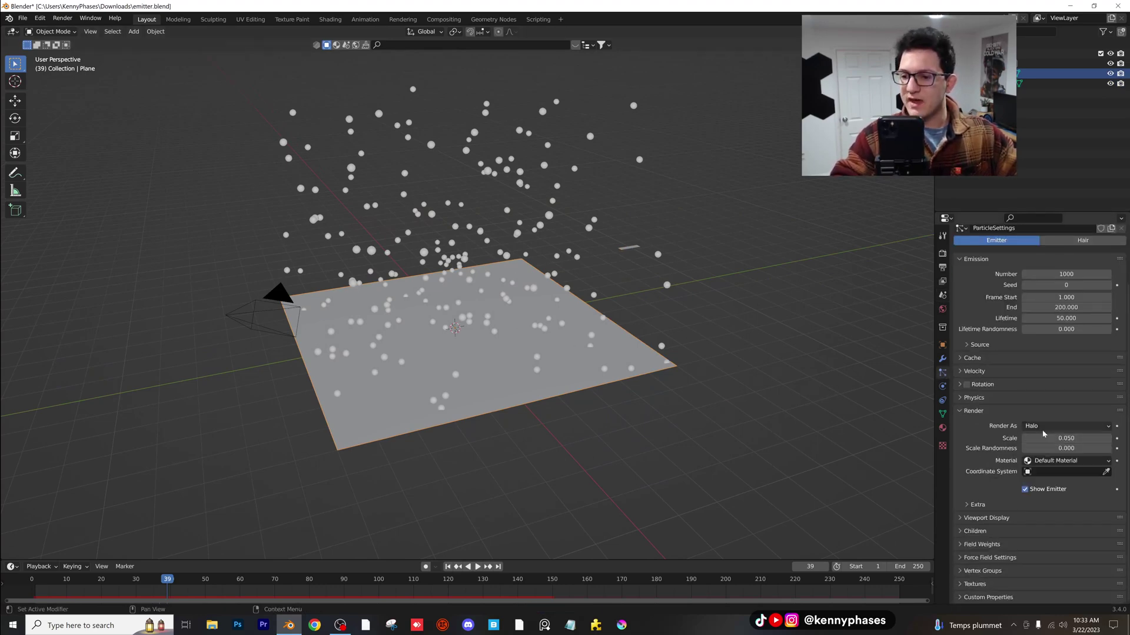
click(1042, 428)
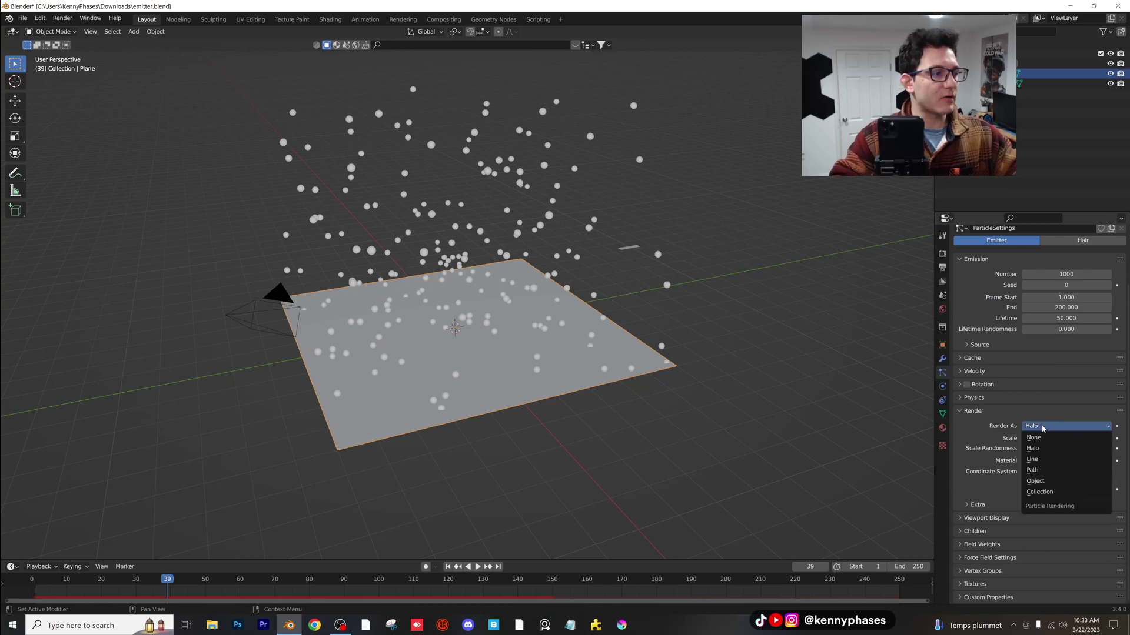
click(1053, 482)
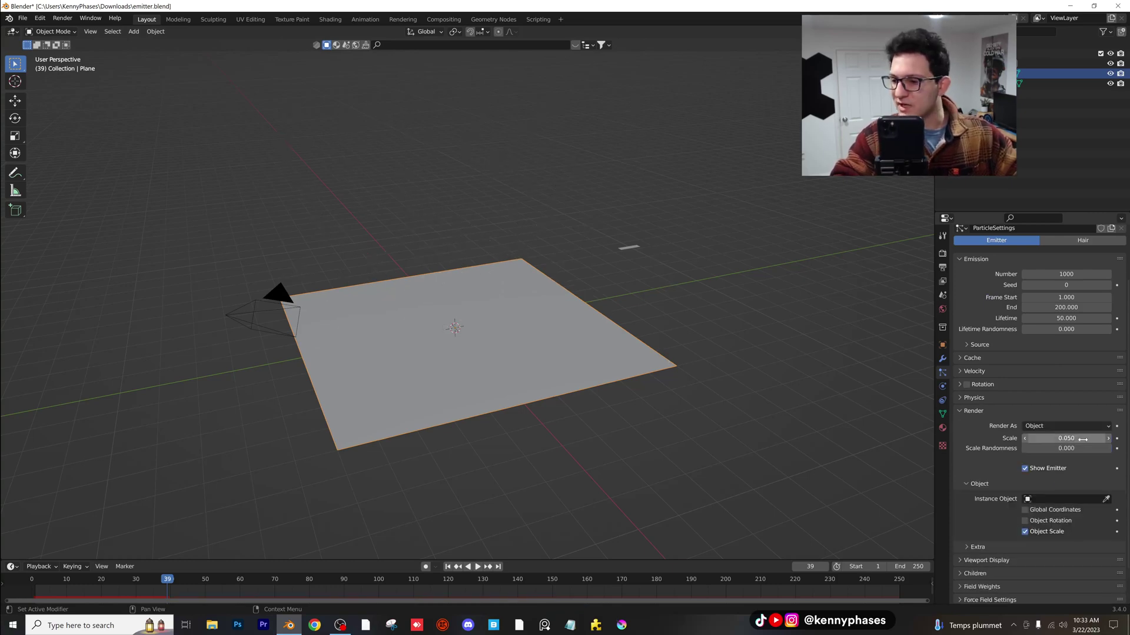
click(636, 244)
Set the particle render scale to 0.610 and enable Object Rotation for the instances.
scroll(541, 262, up, 3)
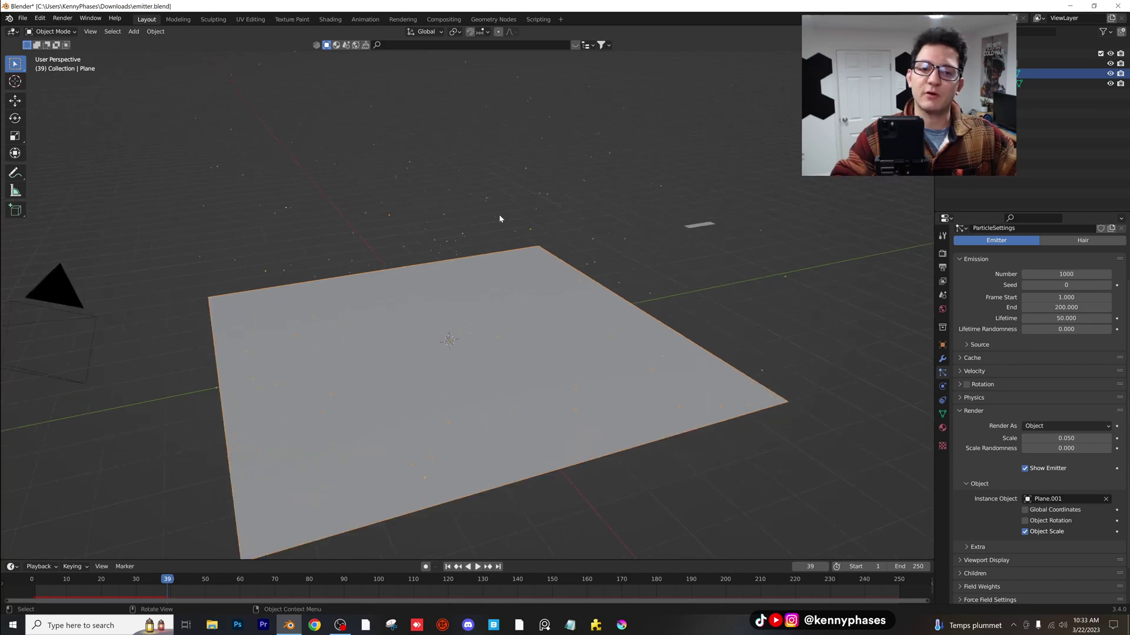
scroll(495, 238, down, 2)
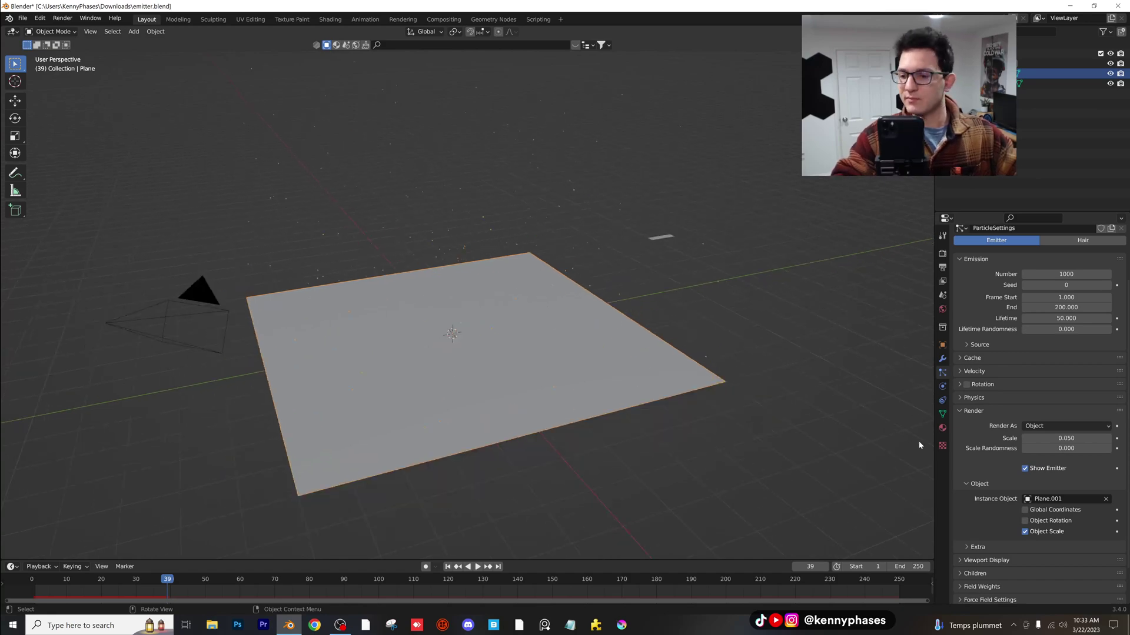
drag(1066, 438, 1111, 438)
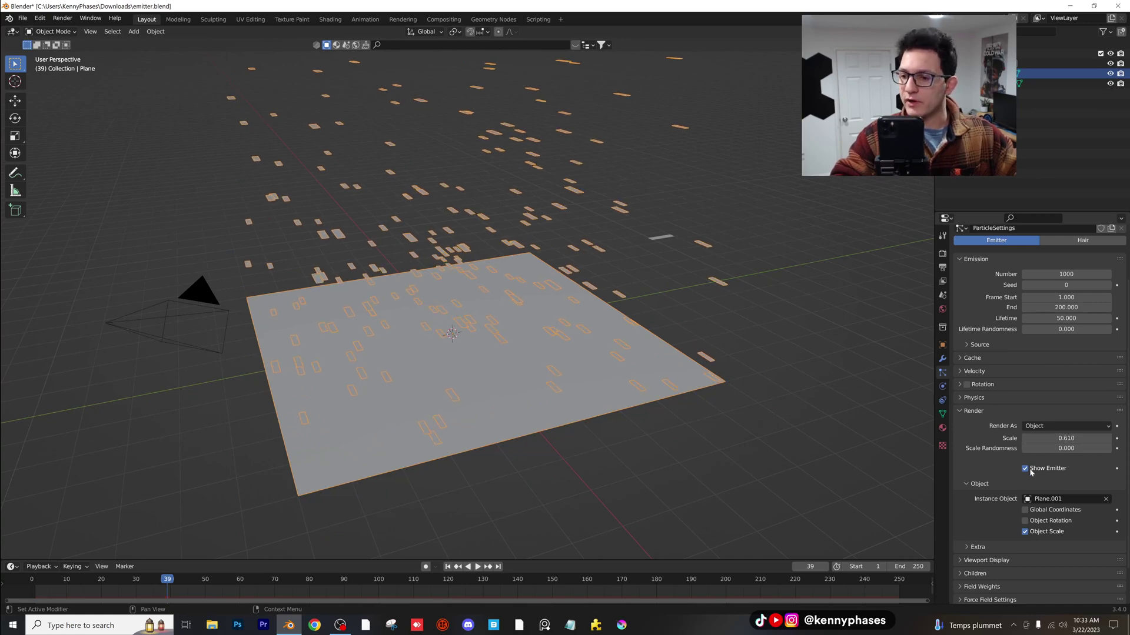
click(1026, 522)
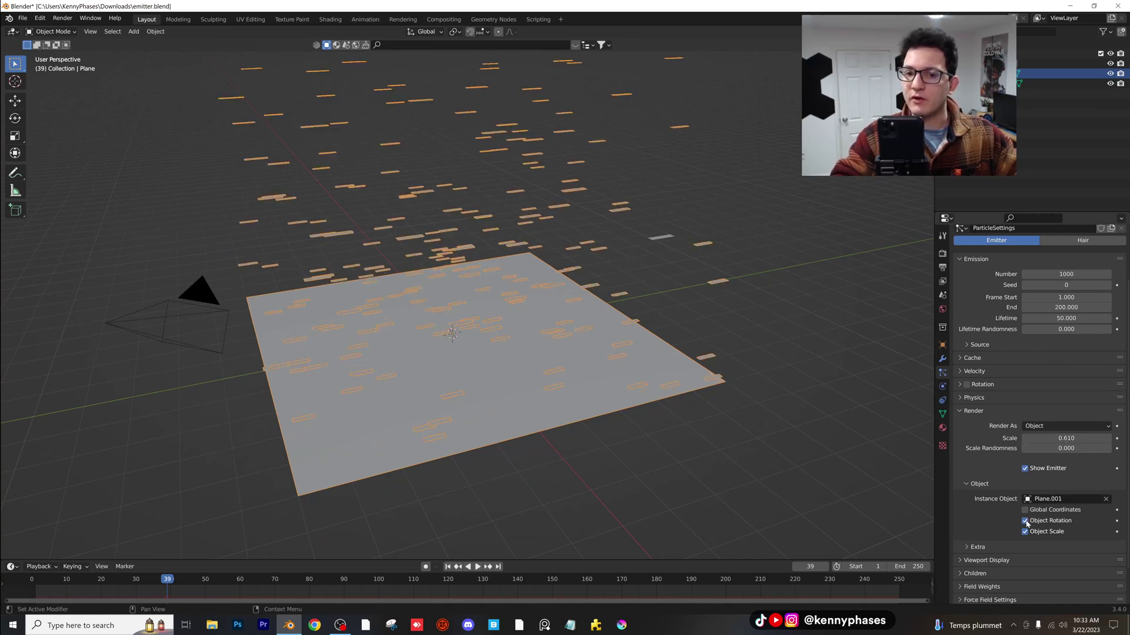
Rotate the thin strip beside the emitter plane 90 degrees about the X axis.
click(661, 238)
middle_drag(661, 238, 656, 295)
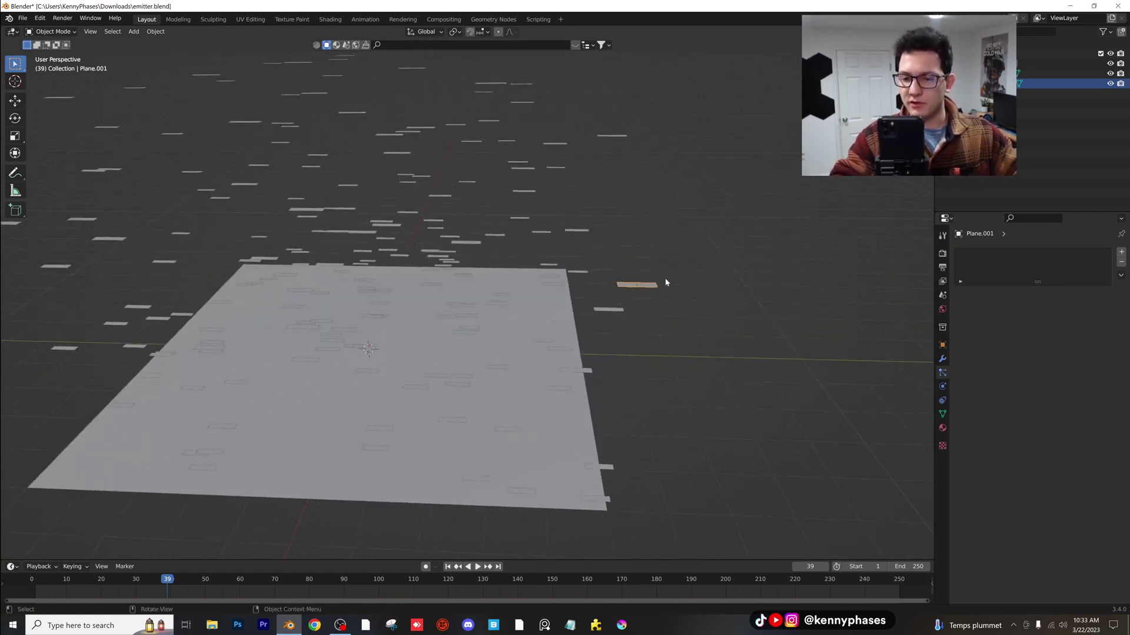
text(rx90)
key(Return)
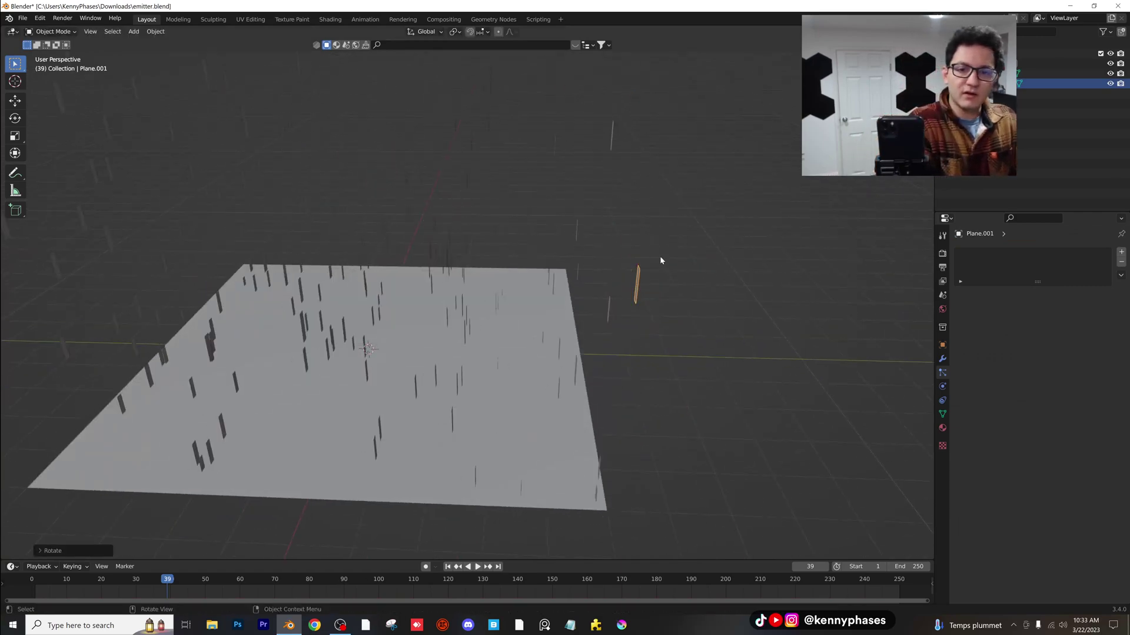
Play the animation from the start to check how the rotated strips rise from the plane.
middle_drag(612, 305, 724, 308)
scroll(653, 302, down, 2)
click(42, 582)
key(space)
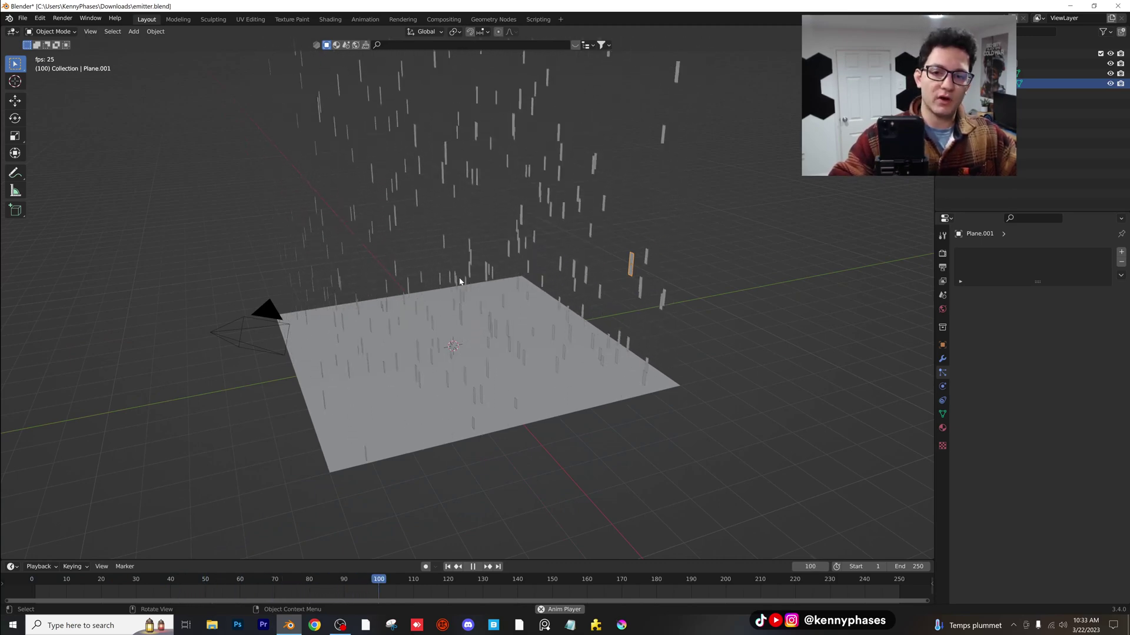
key(space)
Move the thin strip a short distance farther from the rising particles.
click(455, 358)
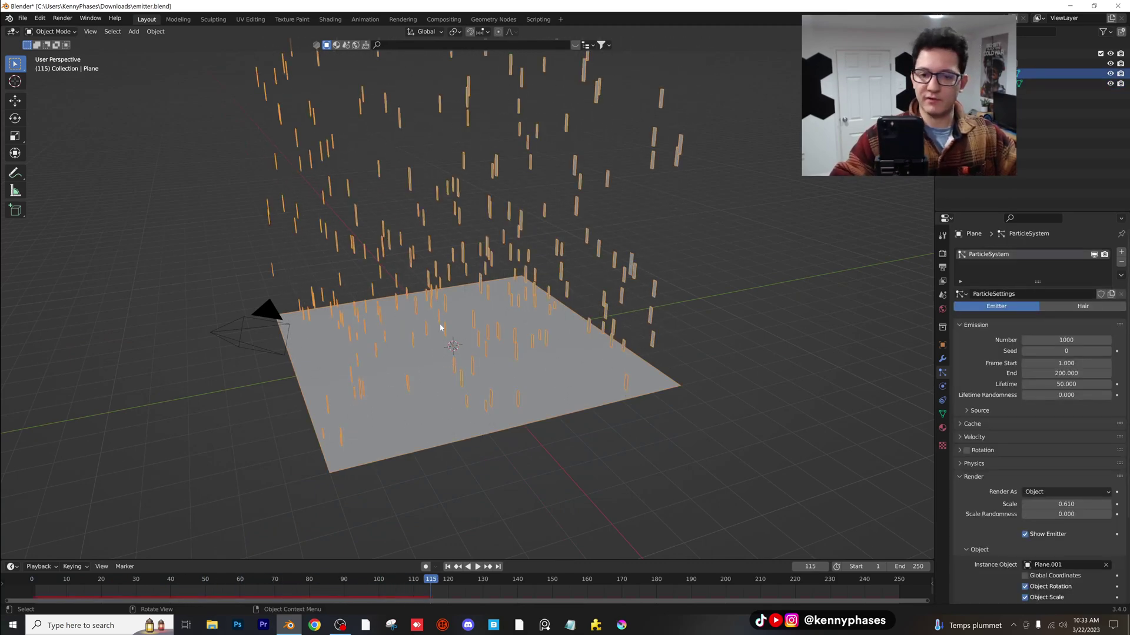
middle_drag(455, 359, 468, 344)
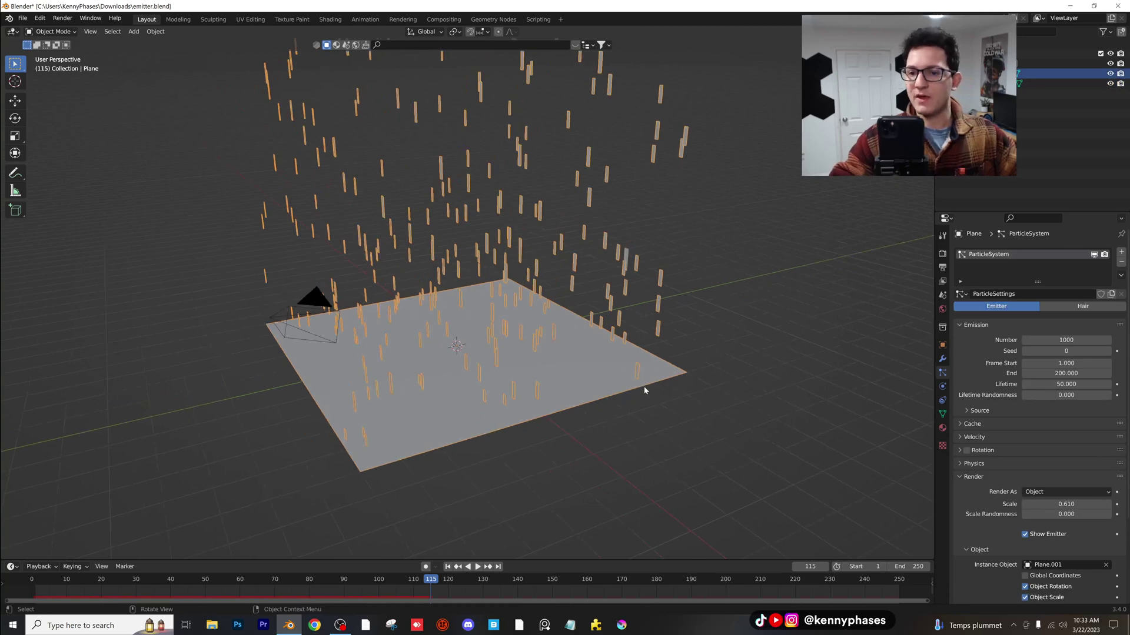
middle_drag(589, 143, 624, 271)
click(625, 271)
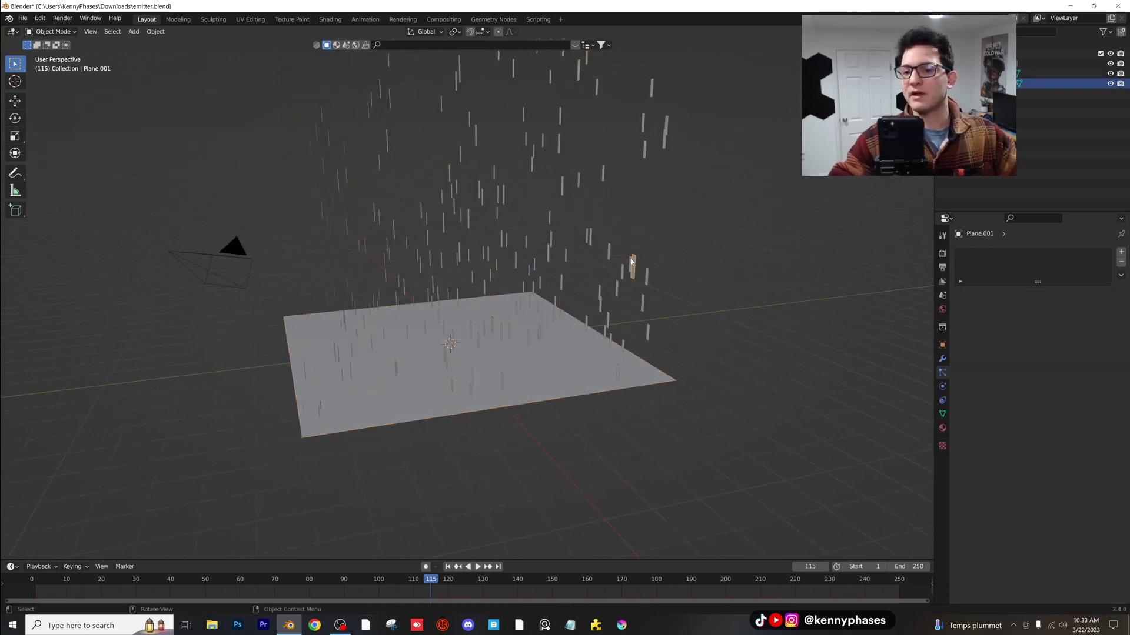
key(g)
click(689, 236)
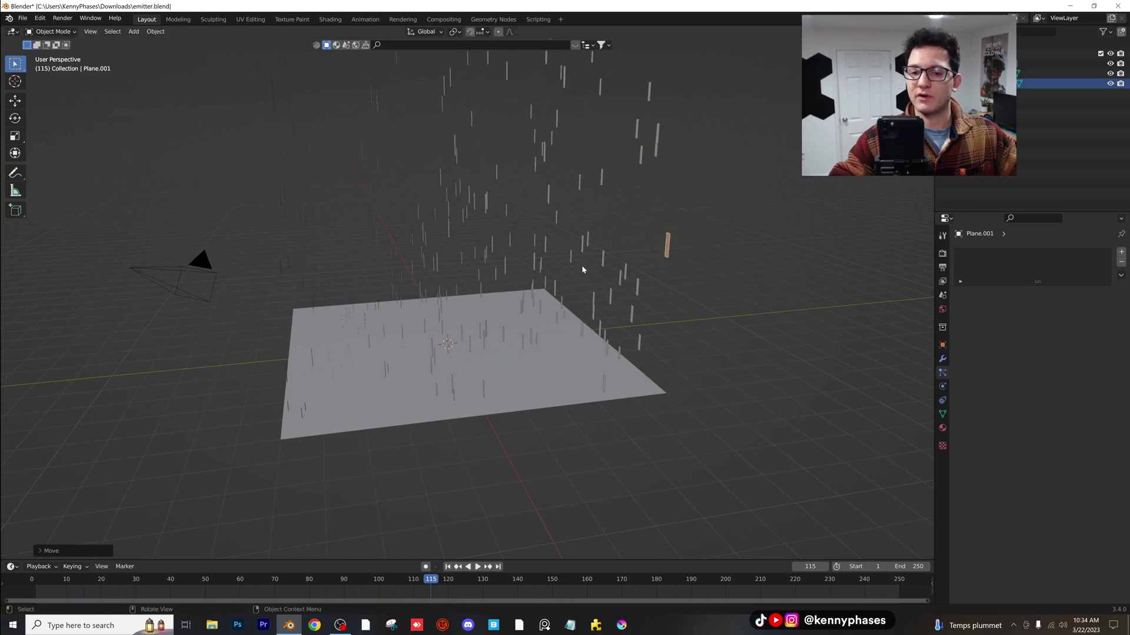
Set the emitter plane's particle number to 2000.
click(496, 357)
middle_drag(496, 356, 540, 359)
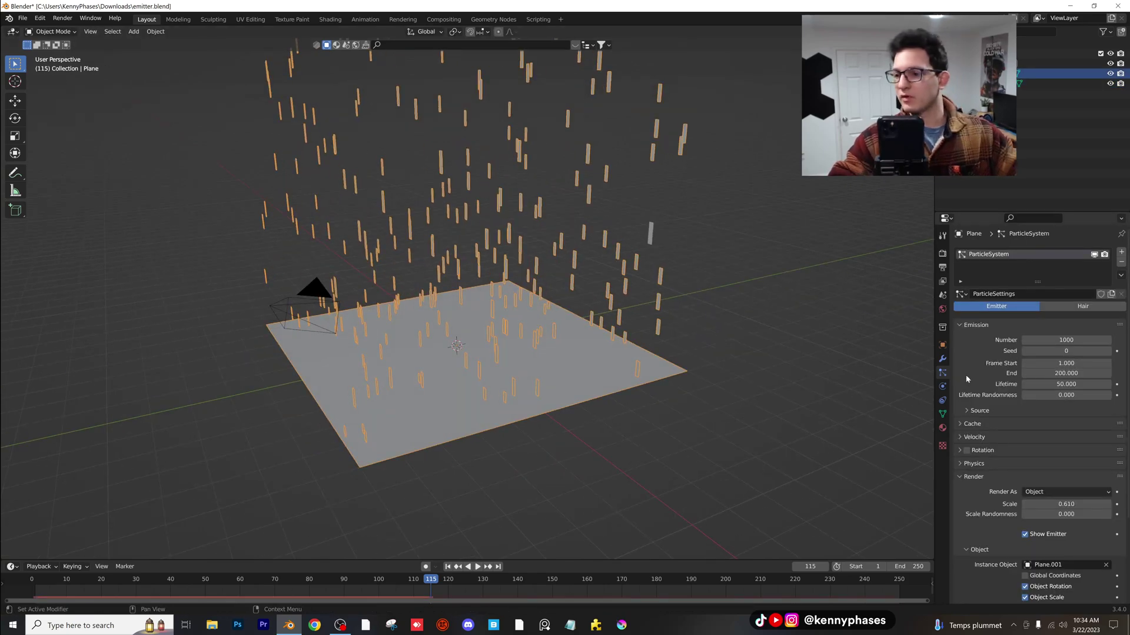
click(1058, 340)
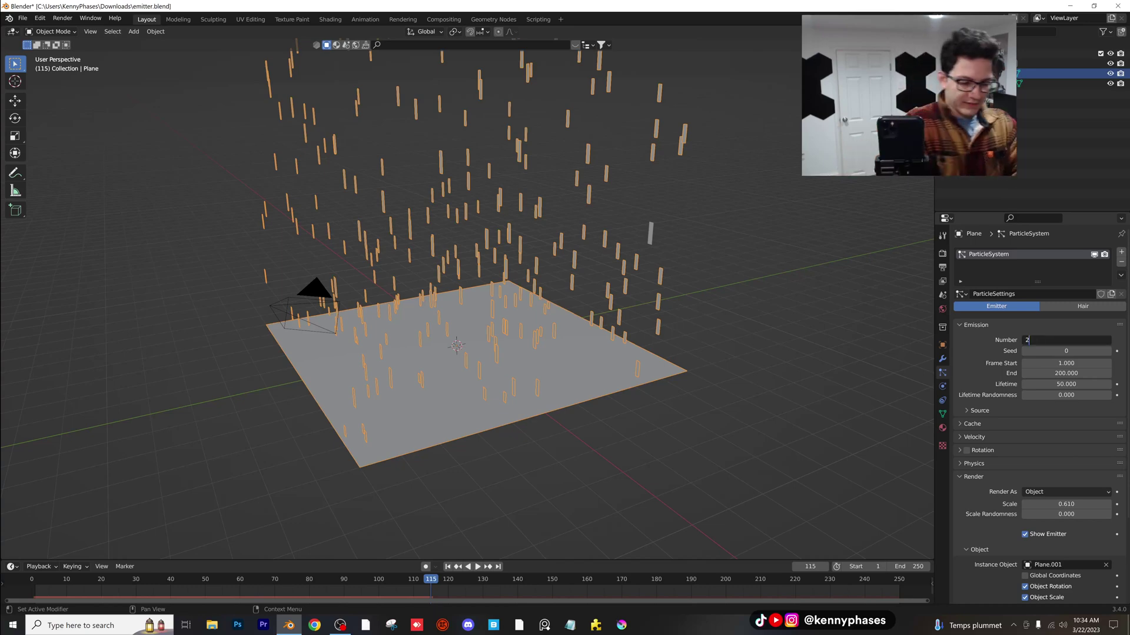
text(2000)
key(Return)
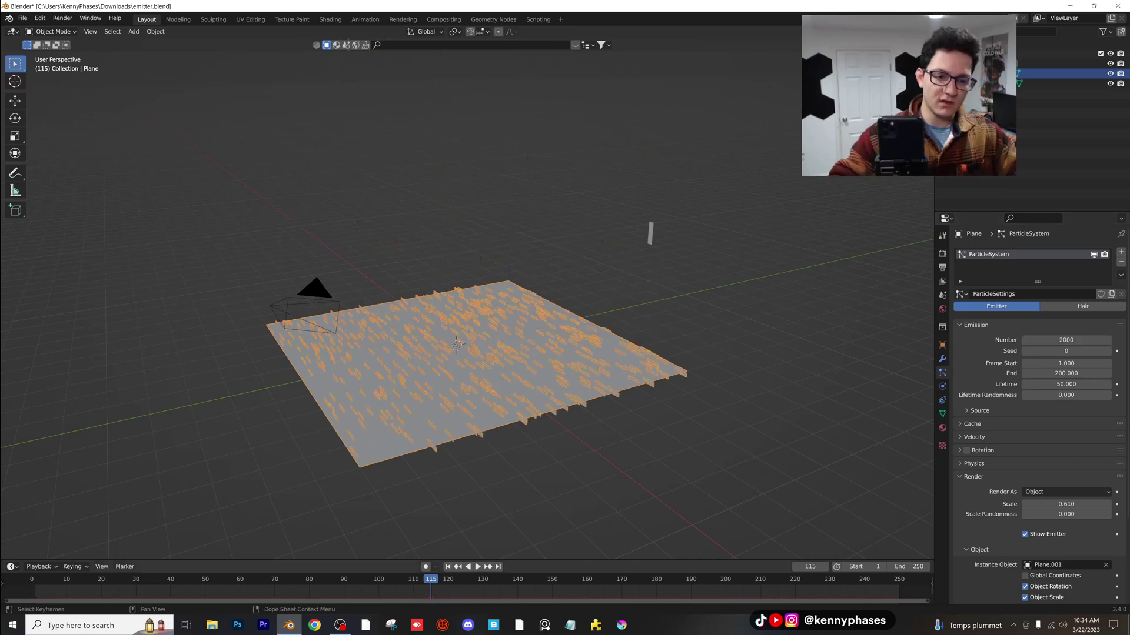
Play the animation from the start to check the particle density.
click(39, 578)
key(space)
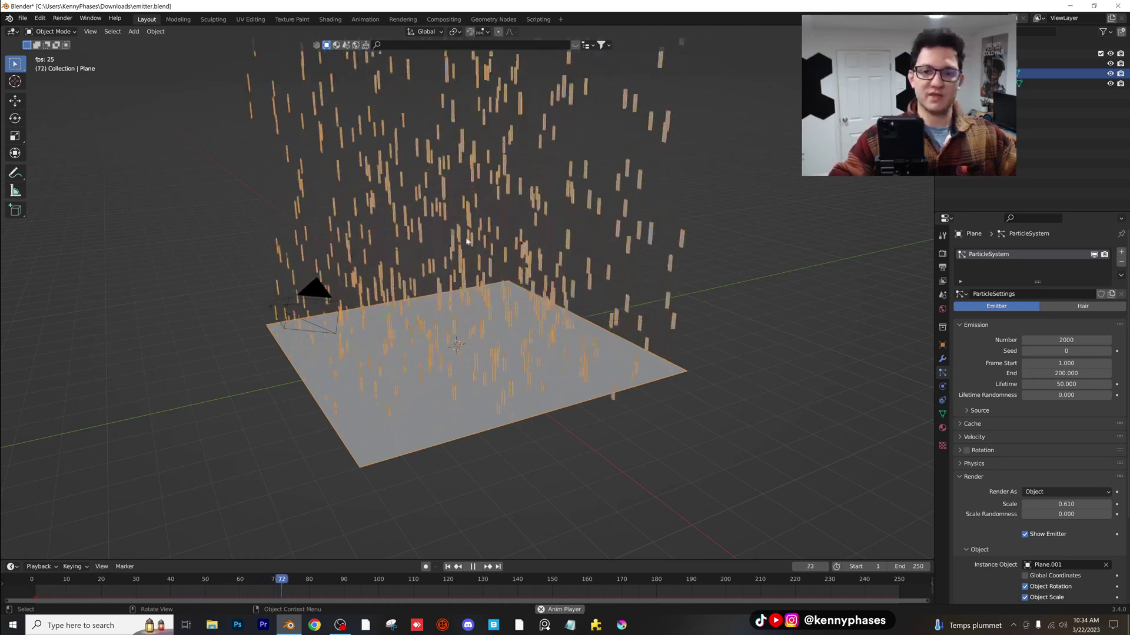
key(space)
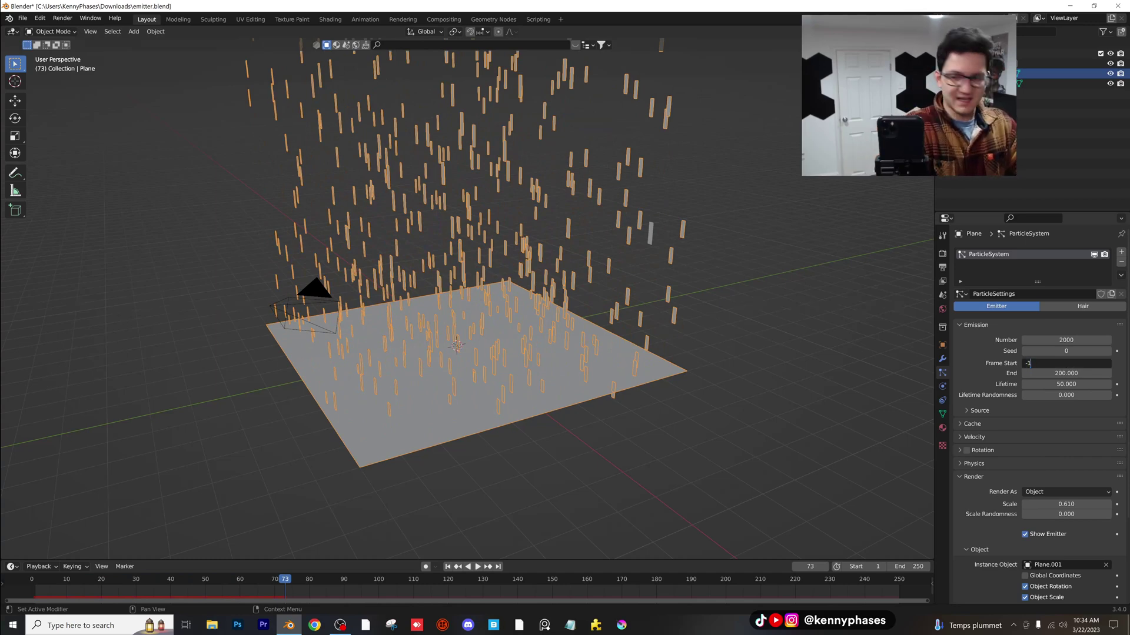
Set the emission Frame Start to -100 and replay the animation from the beginning to check the particles.
text(00)
key(Return)
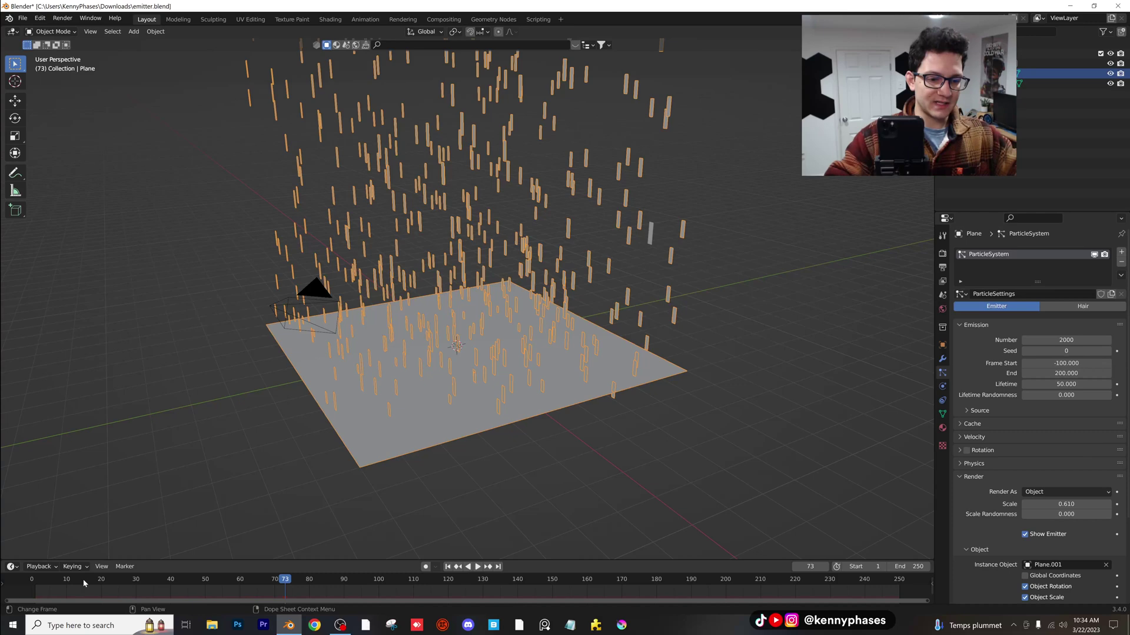
drag(82, 579, 28, 582)
key(space)
key(space)
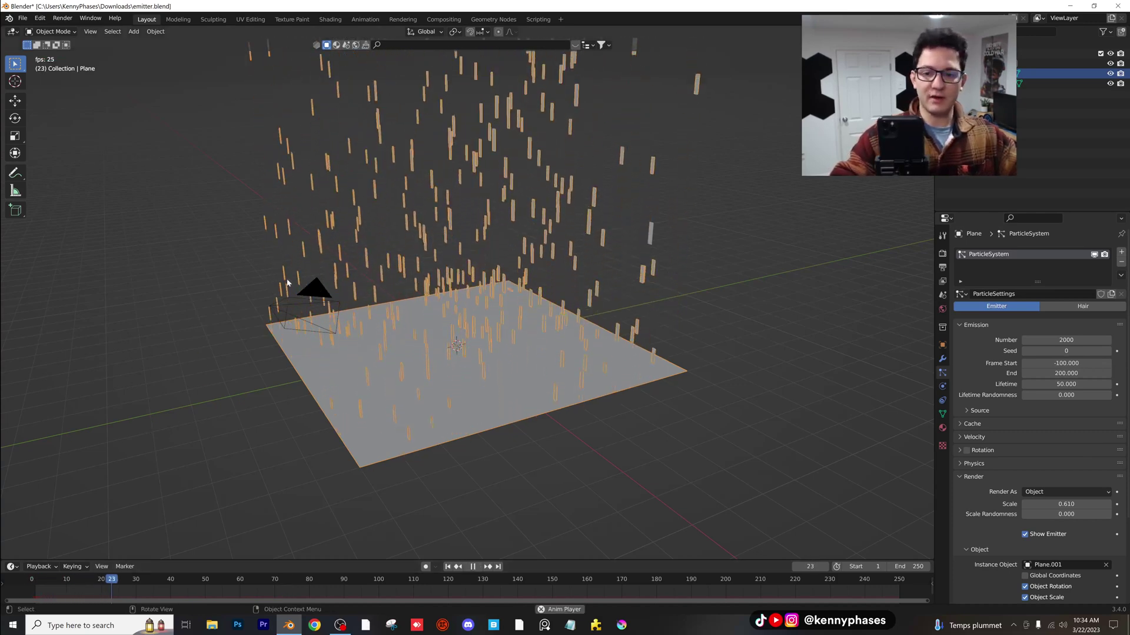
scroll(464, 350, down, 1)
mouse_move(463, 351)
middle_down()
mouse_move(441, 342)
mouse_move(451, 329)
mouse_move(462, 342)
middle_up()
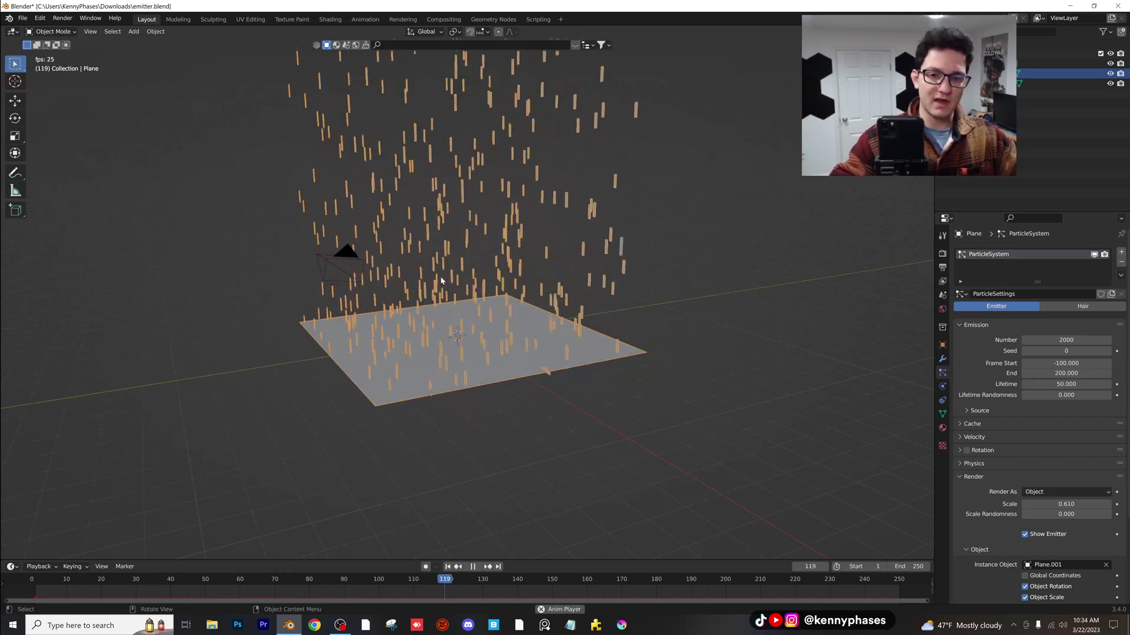
key(space)
middle_drag(445, 279, 498, 327)
scroll(484, 301, down, 1)
scroll(479, 338, up, 2)
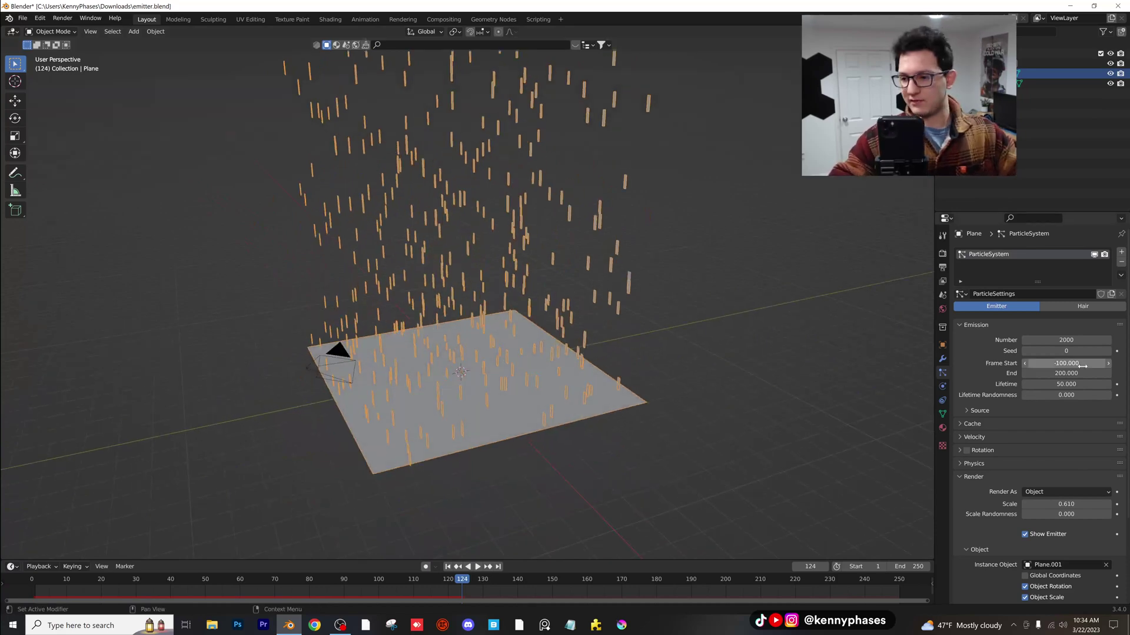
Set the emission End frame to 50 and play the animation from the start to preview when emission stops.
key(Return)
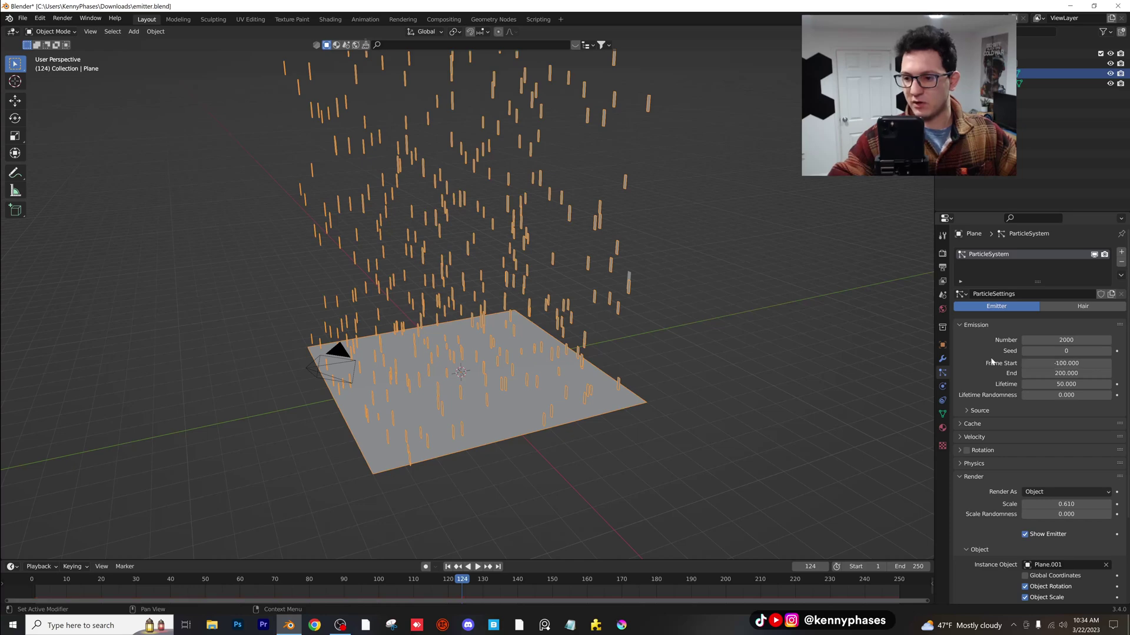
click(1060, 374)
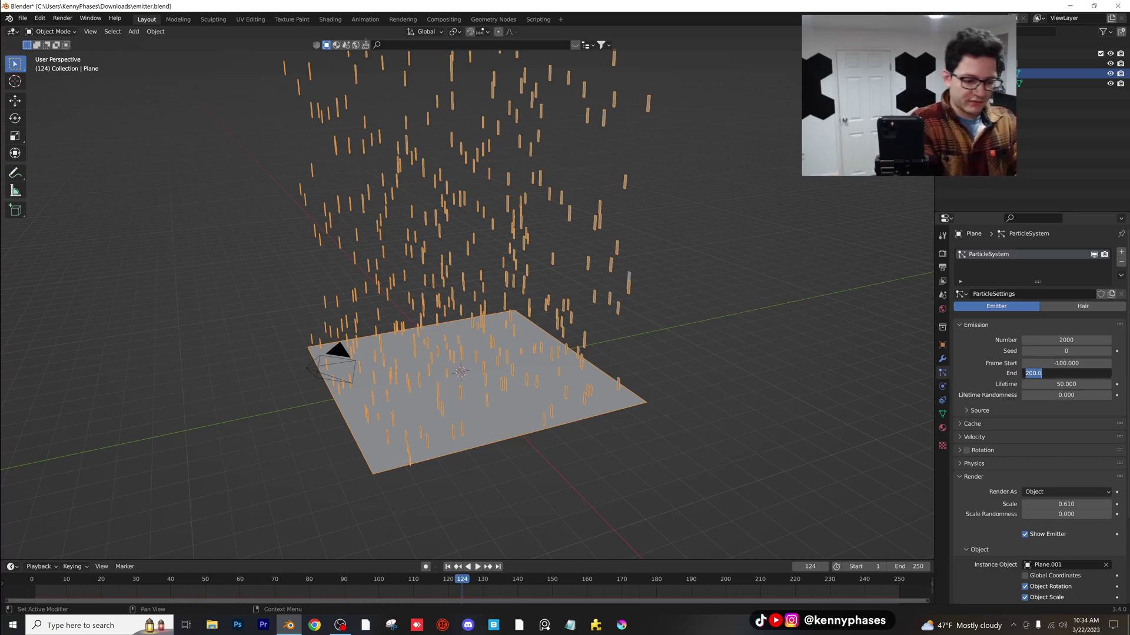
text(50)
key(Return)
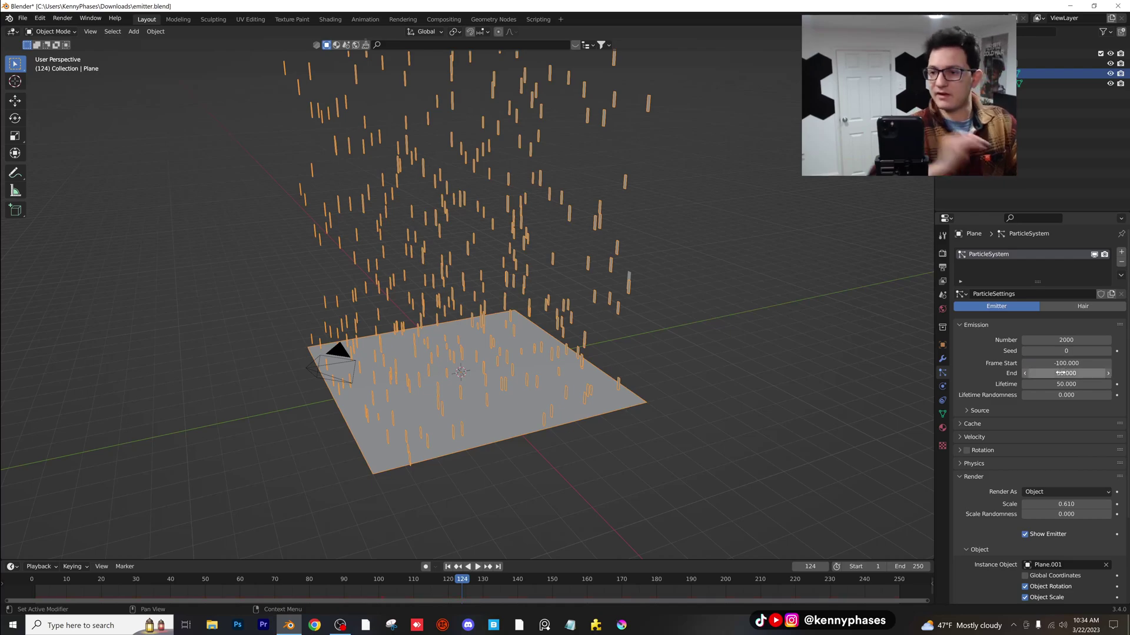
click(17, 580)
key(space)
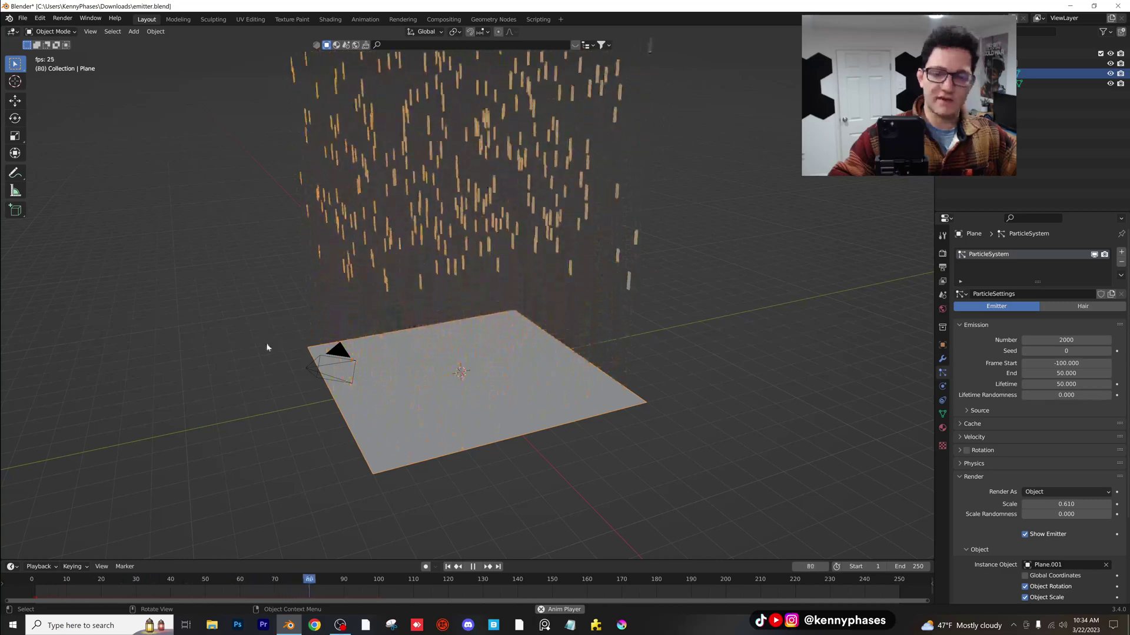
key(space)
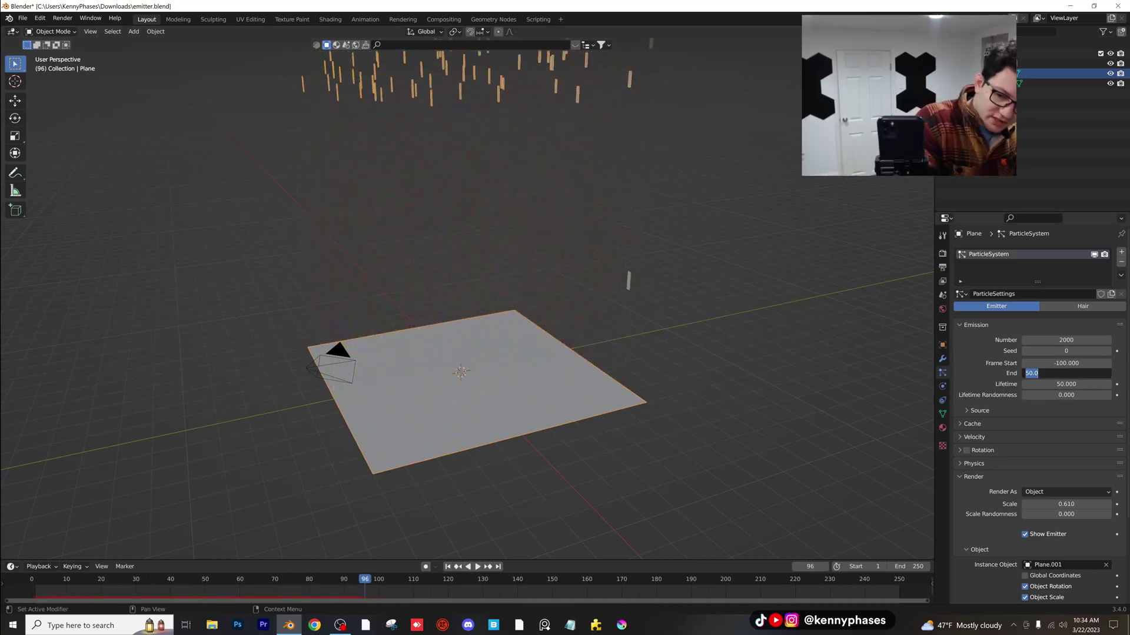
Set the emission End frame to 250.
text(250)
key(Return)
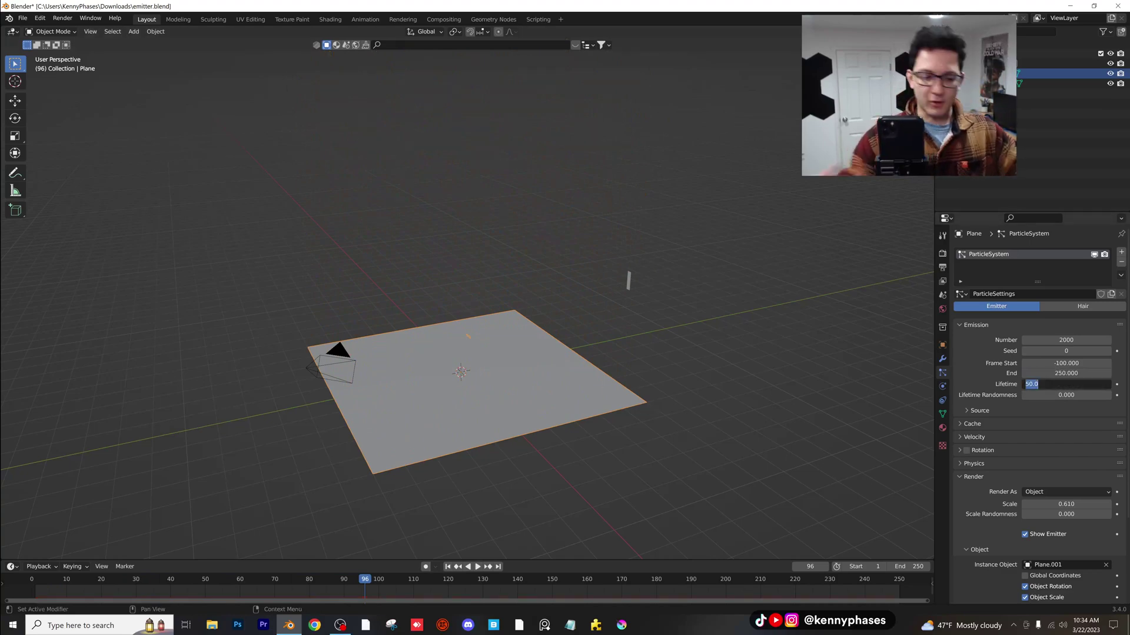
Set the particle Lifetime to 10 and play the animation to preview the short-lived particles.
text(10)
key(Return)
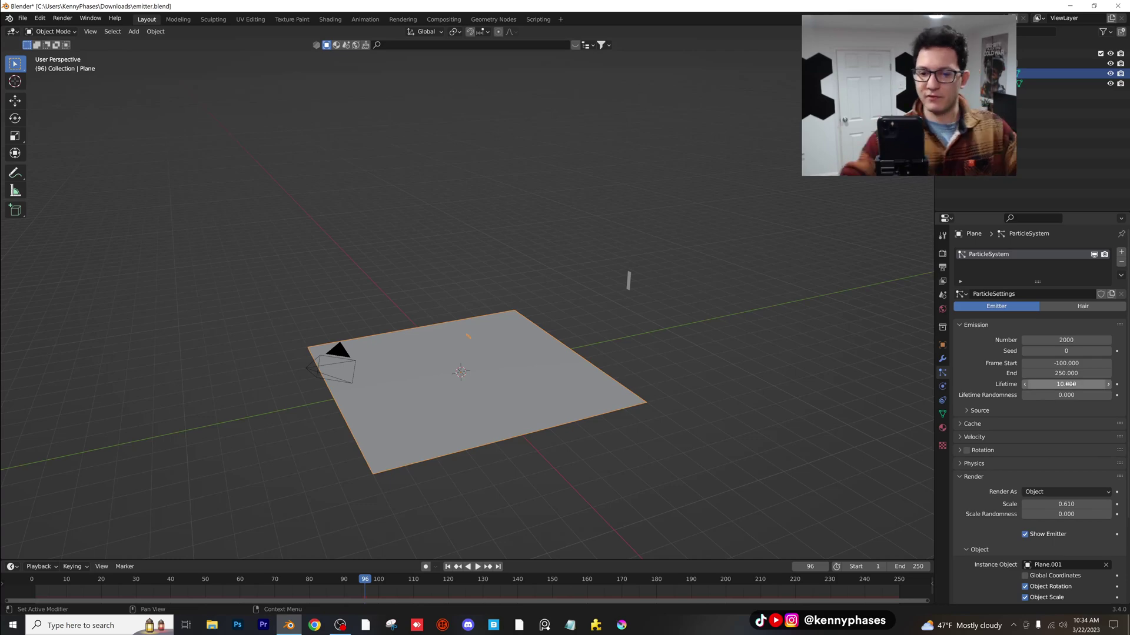
key(space)
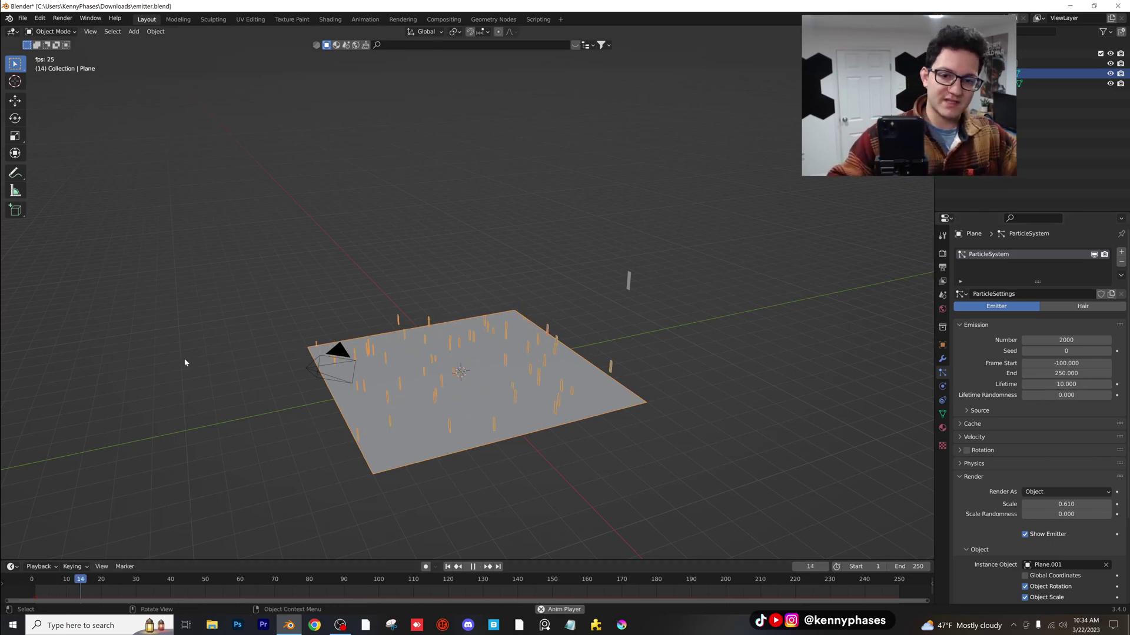
key(space)
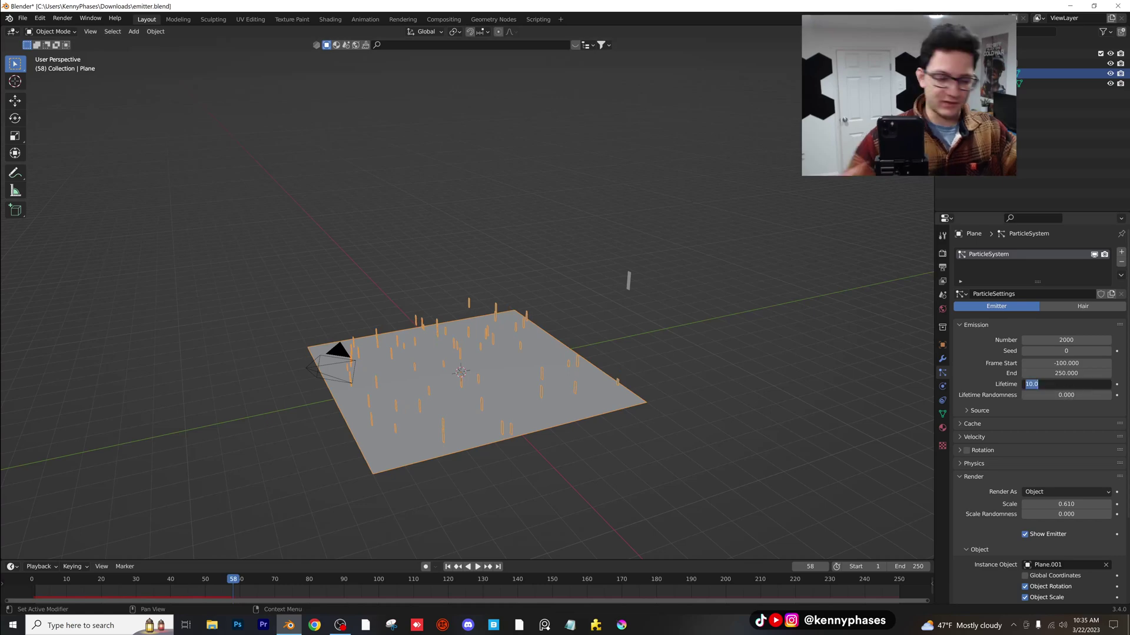
Set the particle Lifetime to 250 and play the animation from the start to preview the long-lived particles.
text(50)
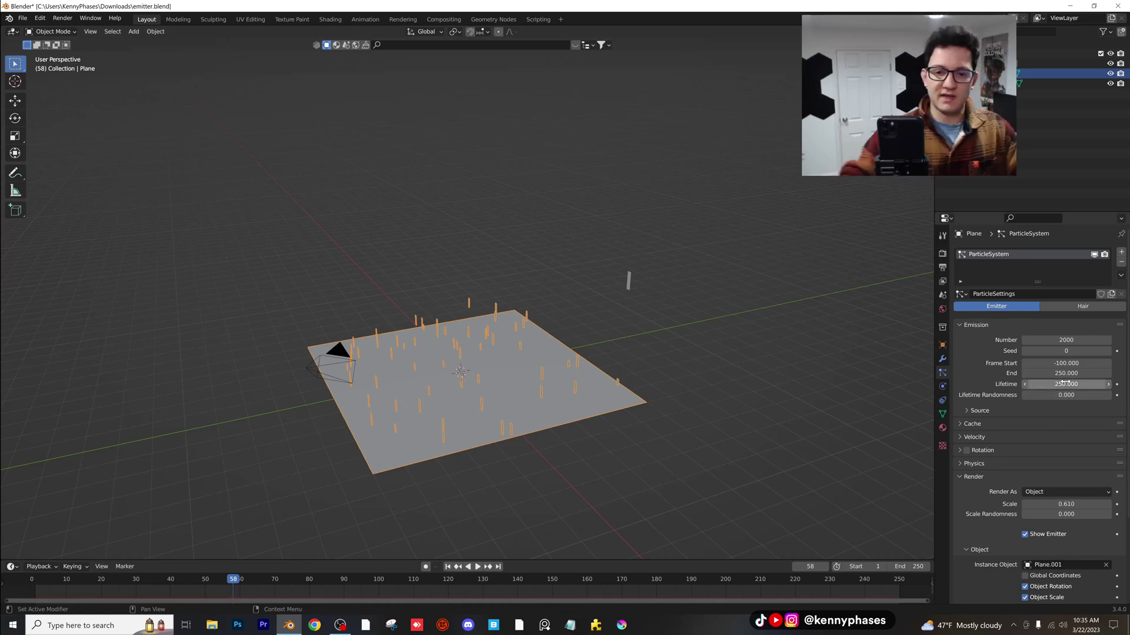
key(Return)
click(41, 583)
key(space)
scroll(317, 341, down, 3)
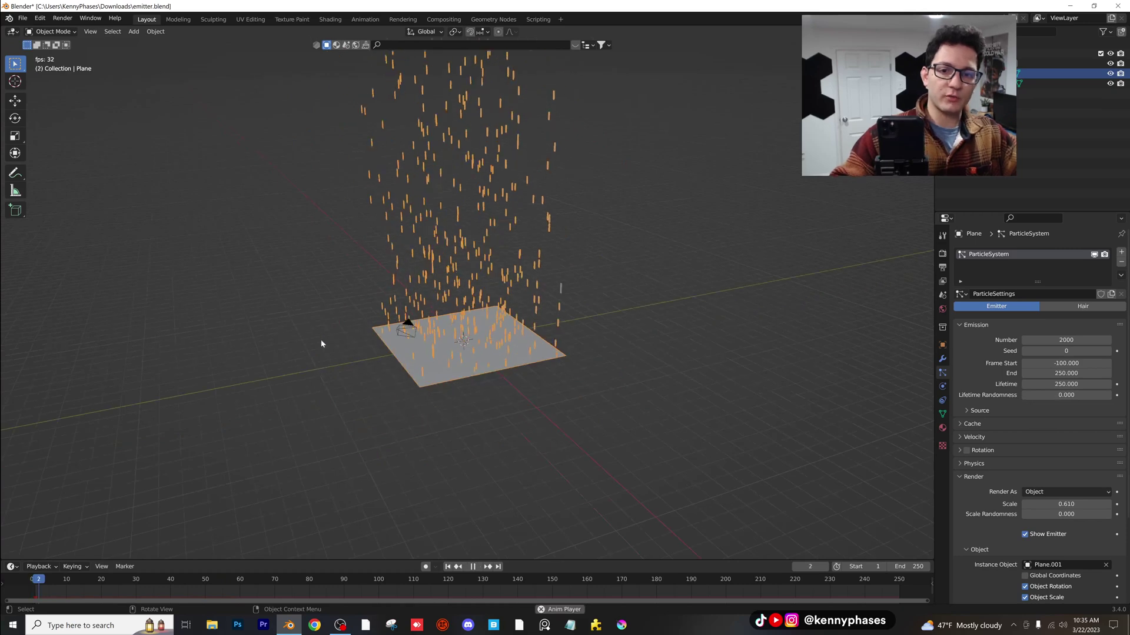
middle_drag(529, 268, 536, 310)
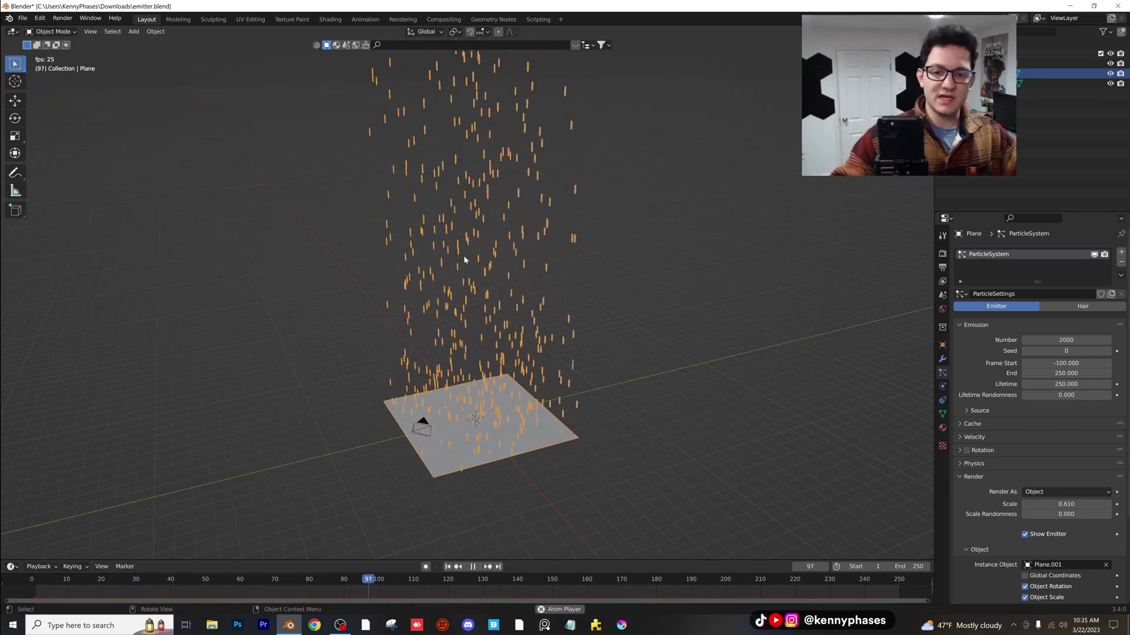
key(space)
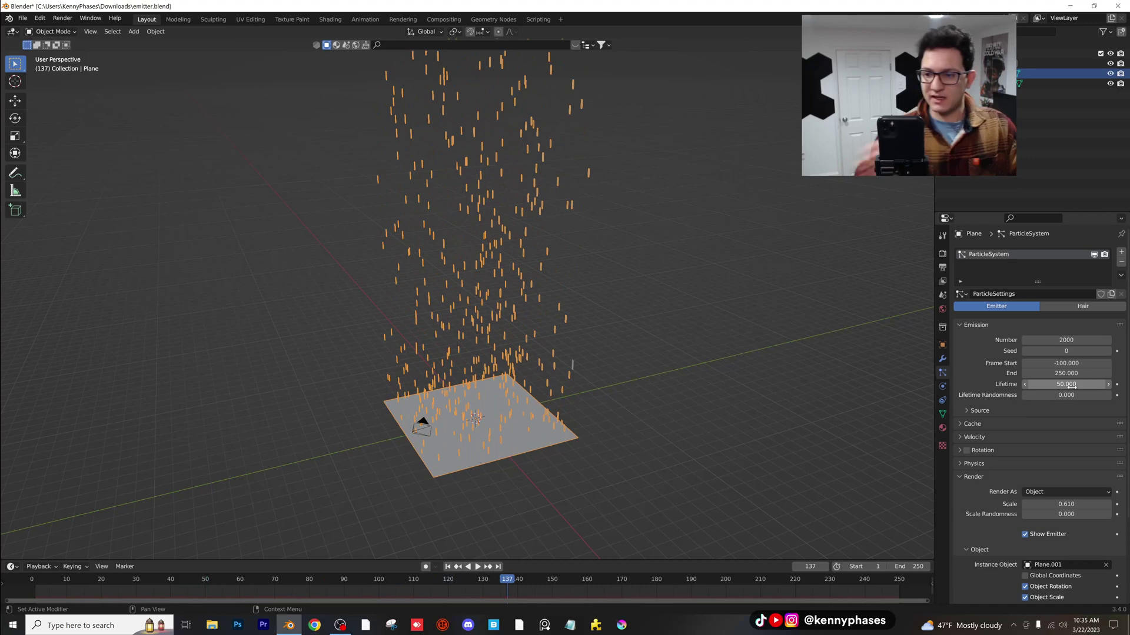
Replay the animation from the start and examine the height and spread of the particle column from different views.
click(26, 592)
key(space)
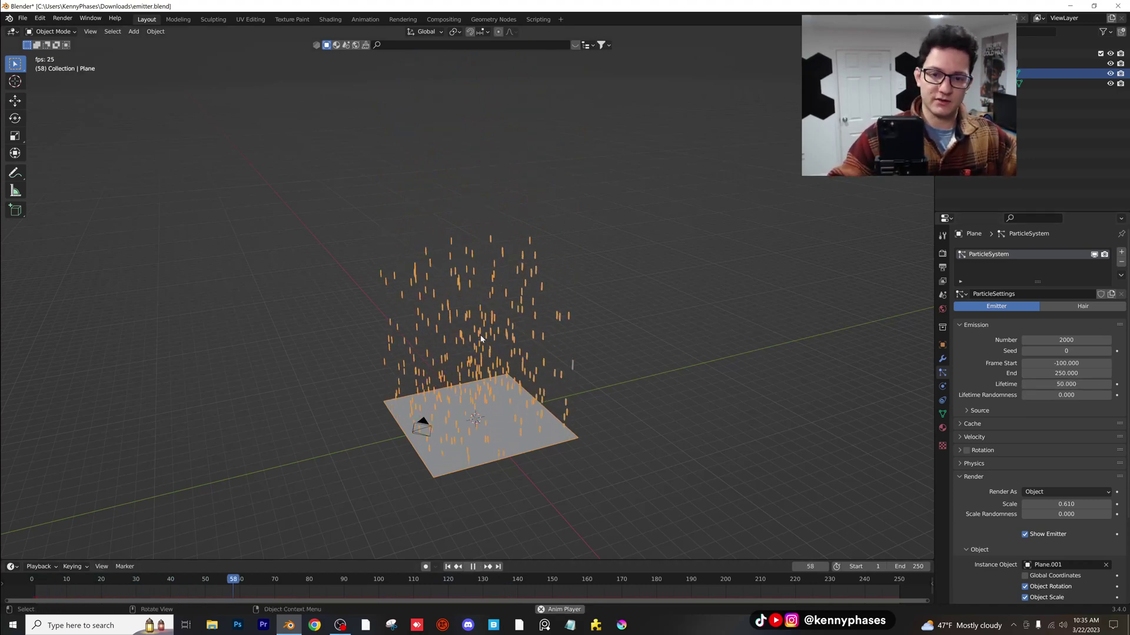
scroll(511, 347, up, 2)
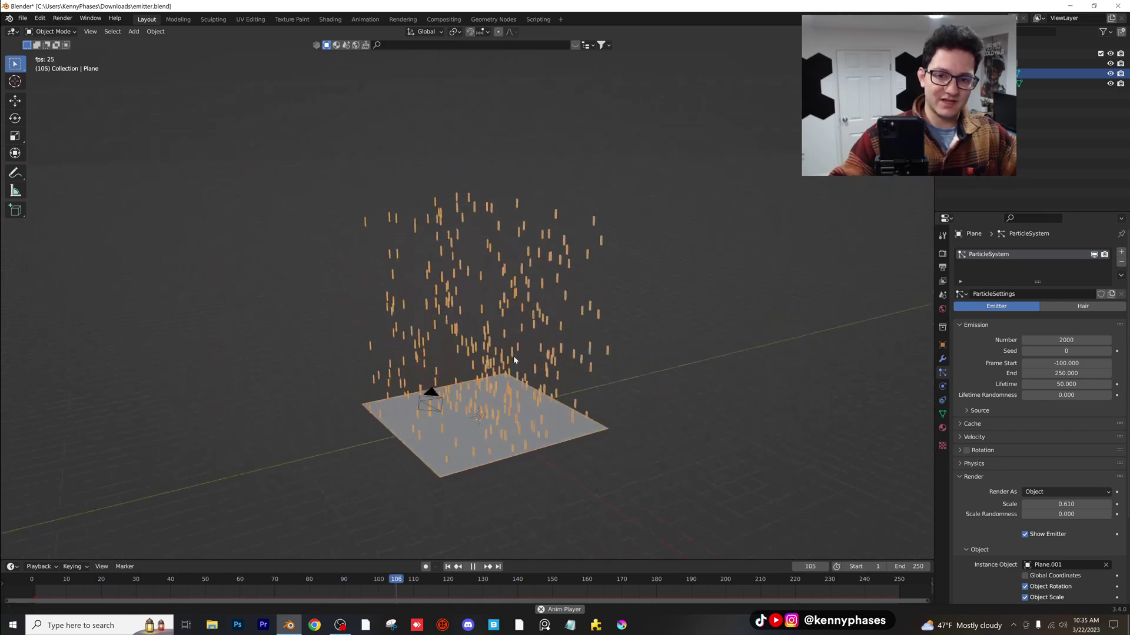
scroll(513, 356, up, 2)
scroll(447, 359, down, 3)
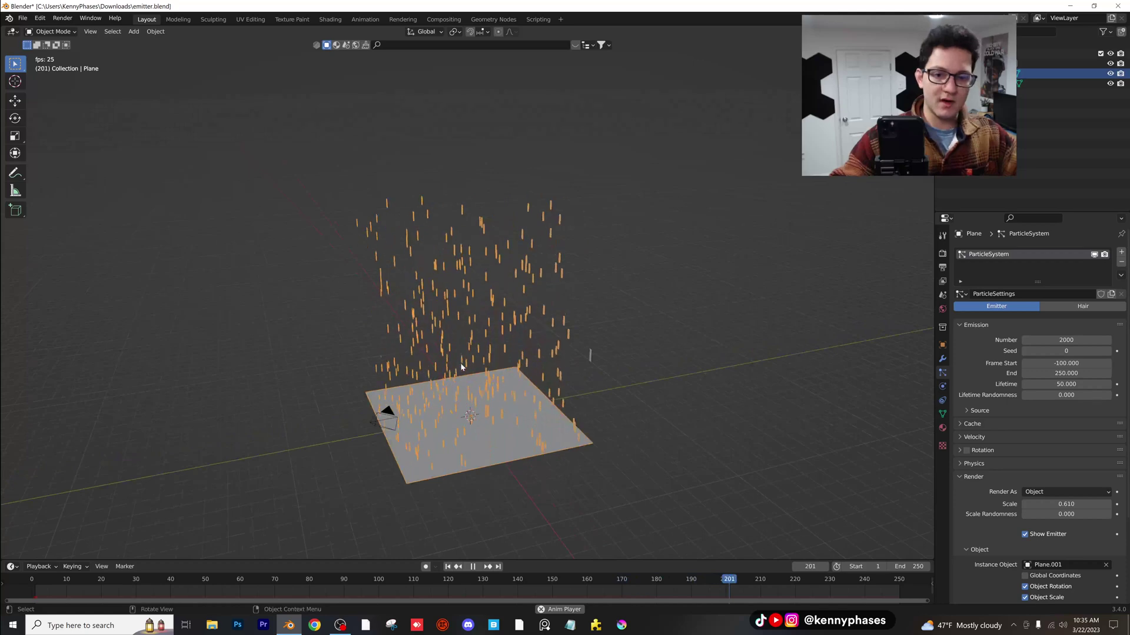
key(space)
middle_drag(459, 366, 548, 323)
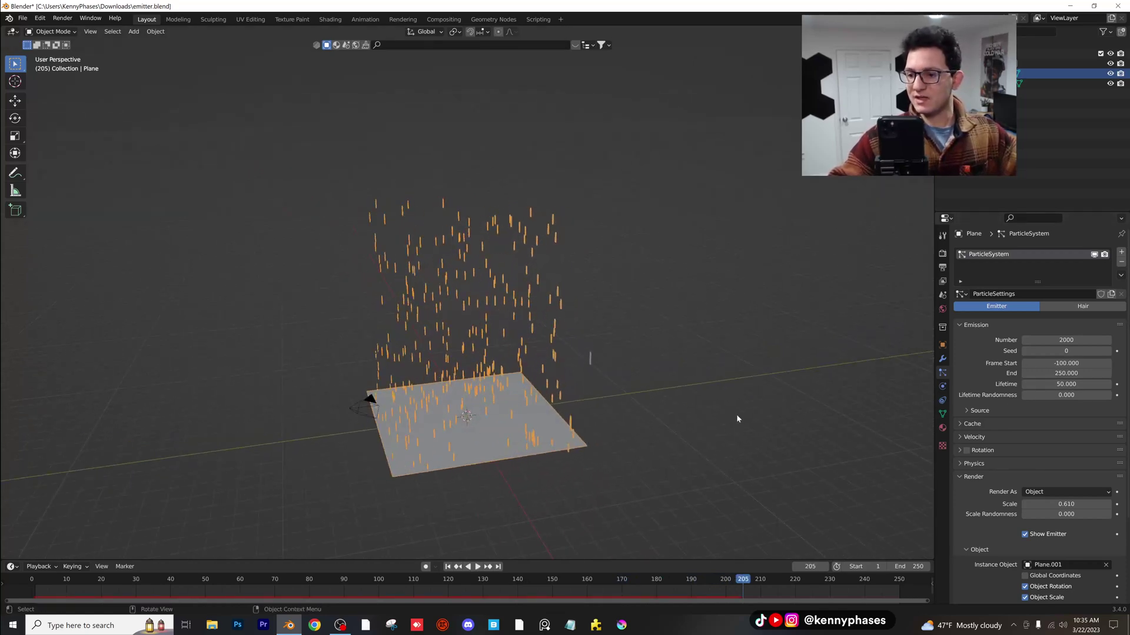
Expand the particle Cache settings and save emitter.blend with nothing selected.
click(979, 425)
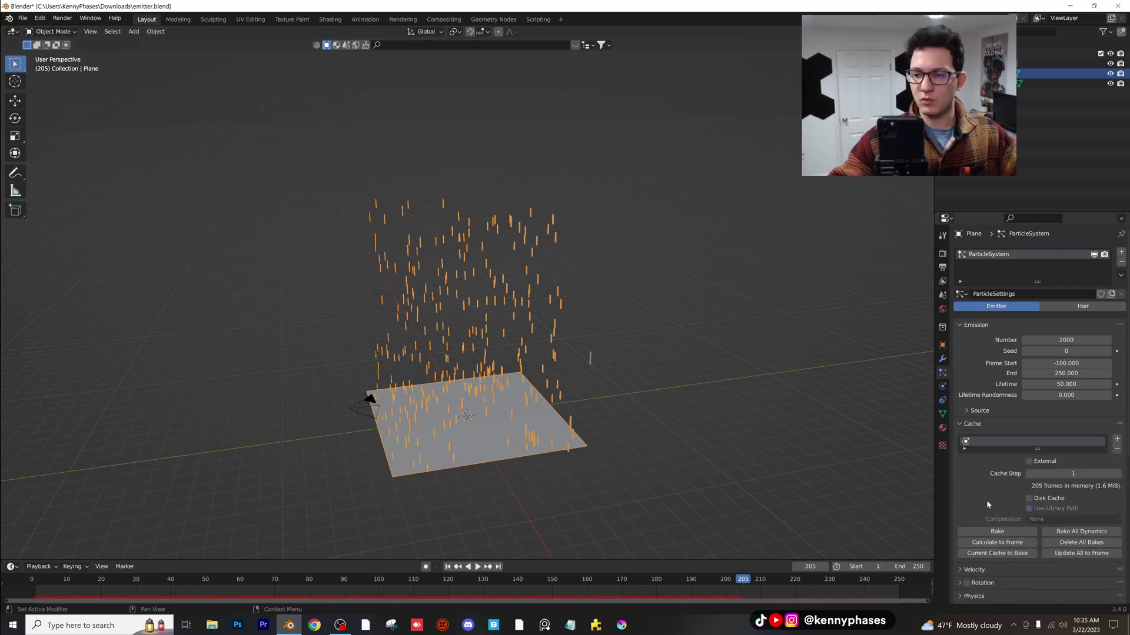
middle_drag(622, 404, 637, 403)
middle_drag(571, 383, 610, 321)
click(646, 240)
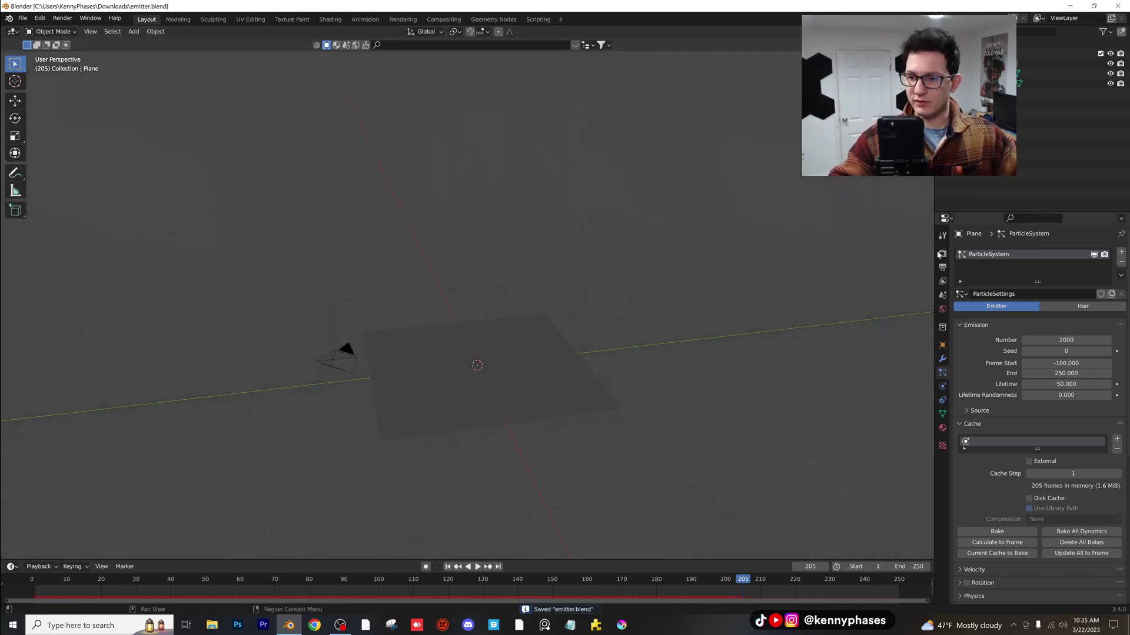
Switch the render engine to Cycles and set its device to GPU Compute.
click(942, 253)
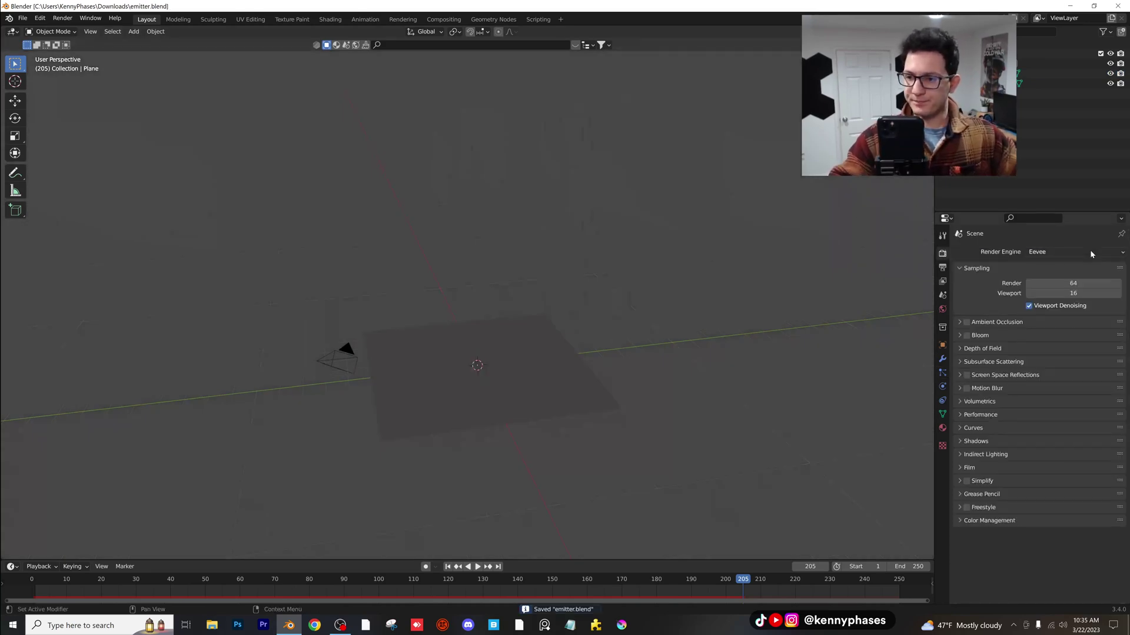
click(1059, 252)
click(1058, 281)
click(1057, 278)
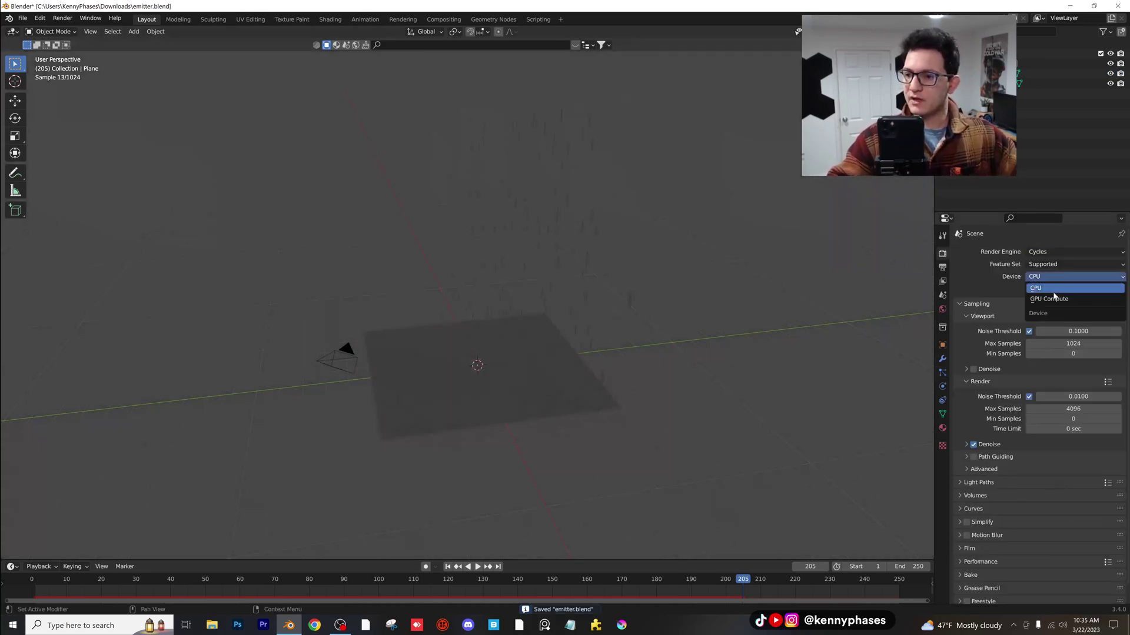
click(1060, 293)
Give the world background colour an Environment Texture and load peppermint_powerplant_2_4k.hdr from the HDRIs folder.
click(942, 309)
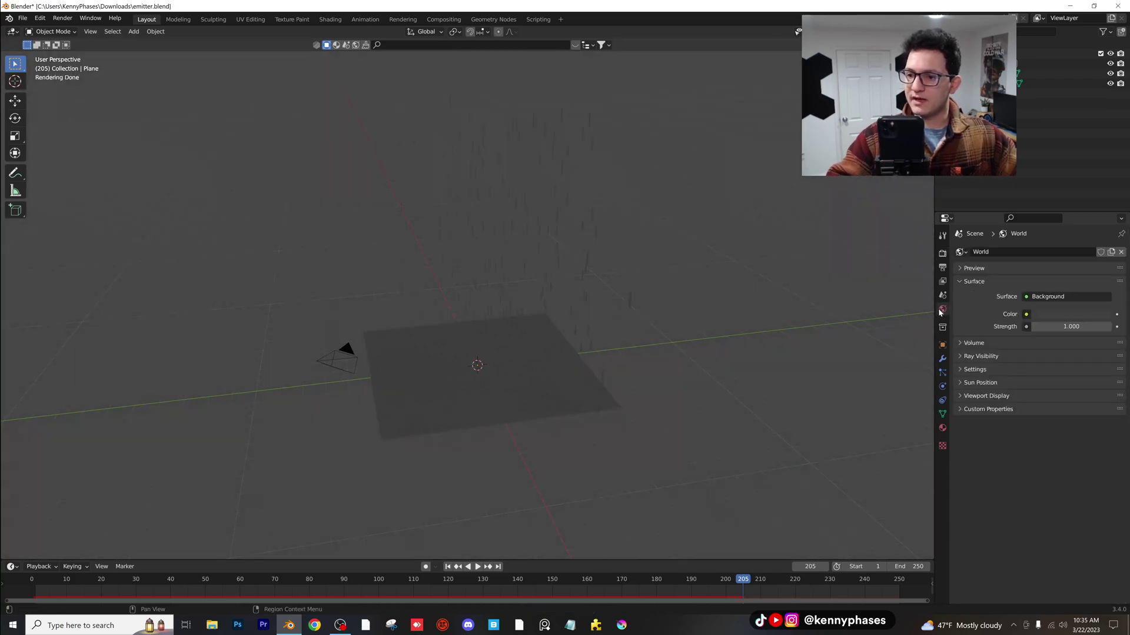
click(1027, 314)
click(809, 361)
click(1089, 326)
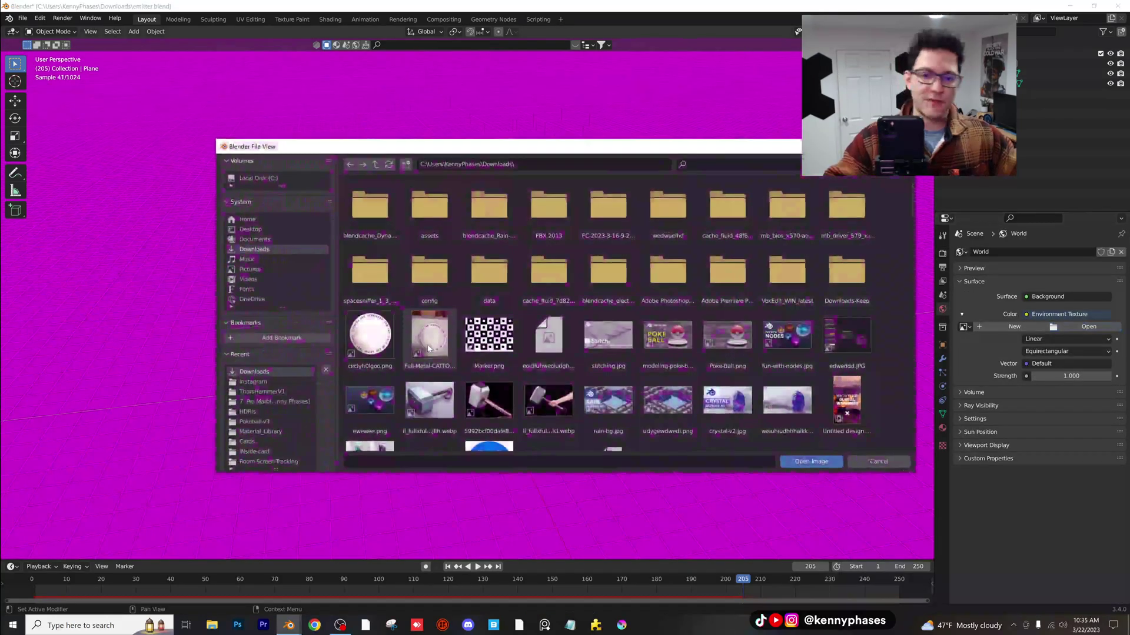
click(262, 411)
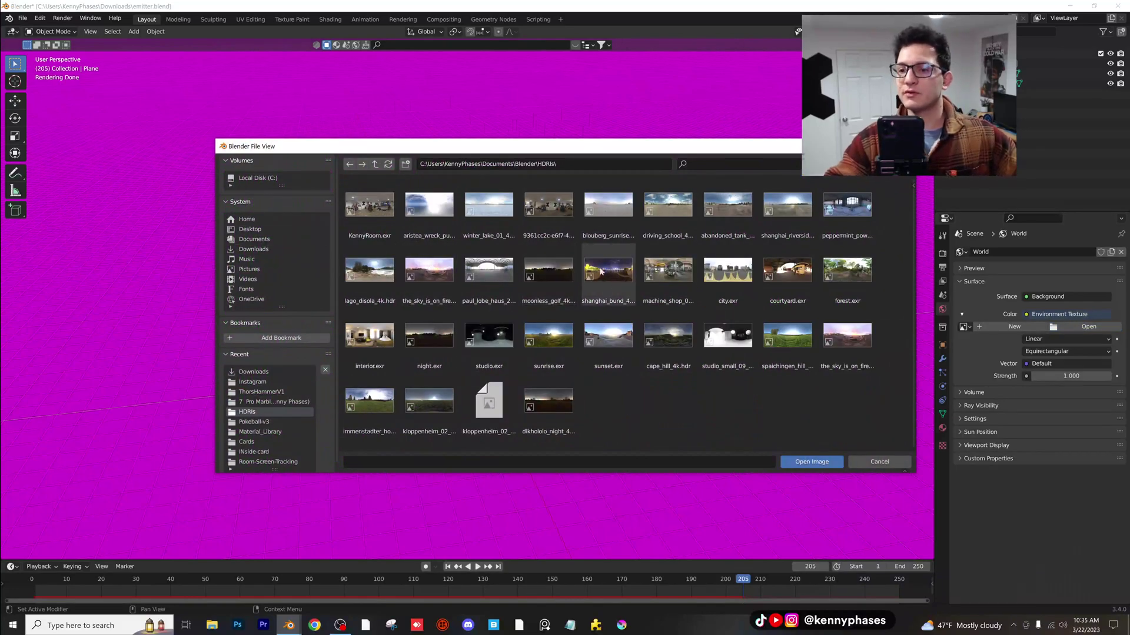
double_click(856, 207)
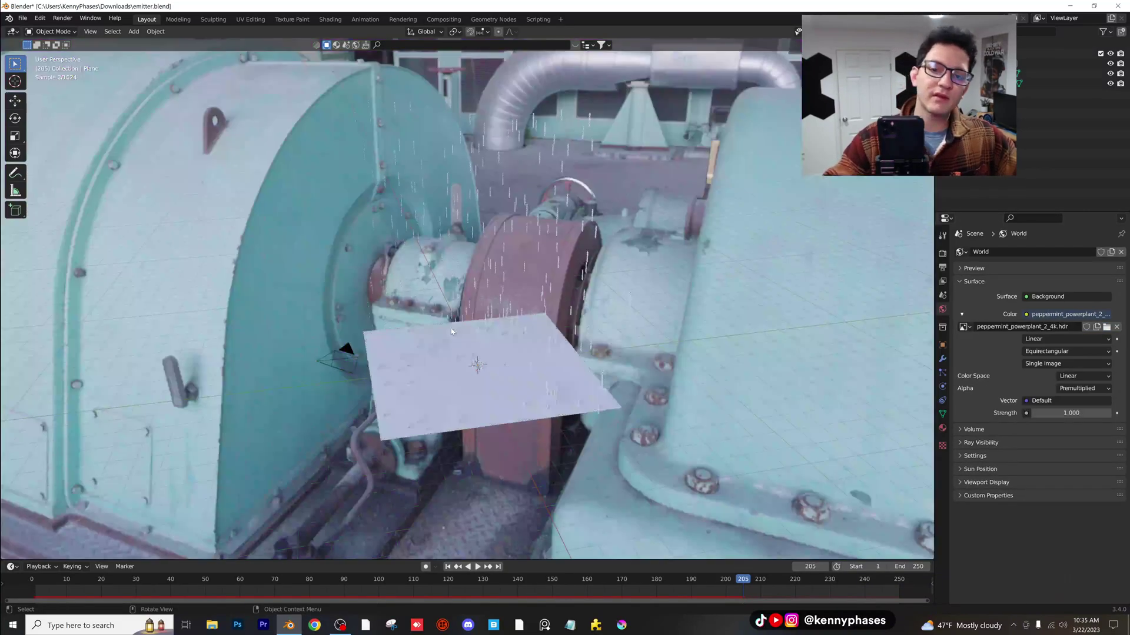
Give the strip object used for the particles a new material with an Emission surface of strength 8.
middle_drag(549, 302, 674, 289)
click(671, 301)
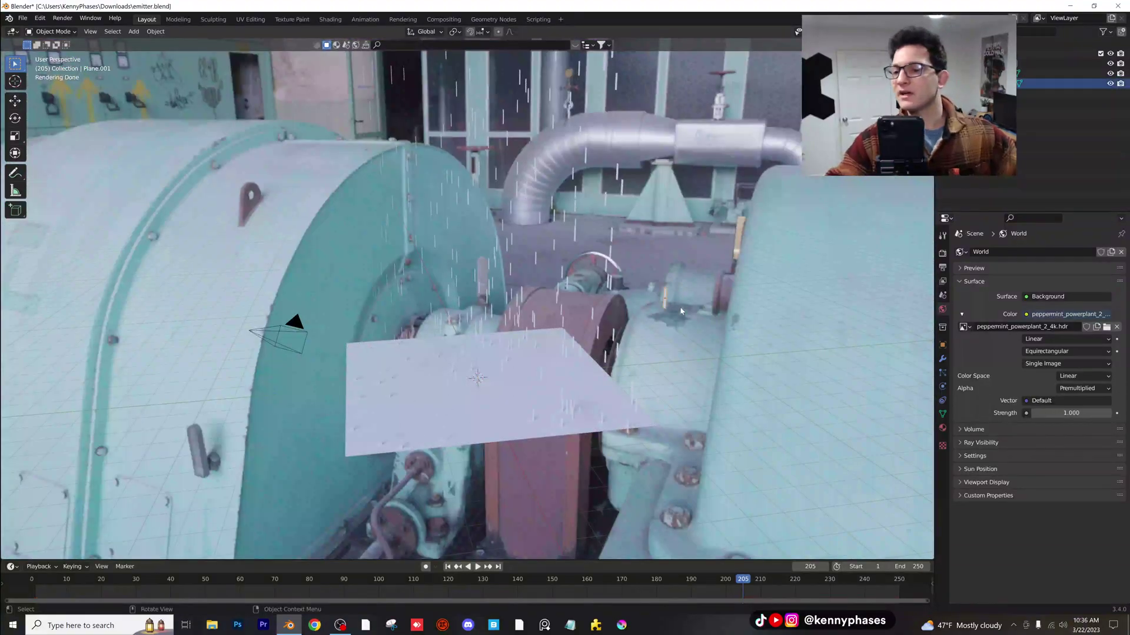
click(942, 428)
click(1047, 297)
click(1056, 370)
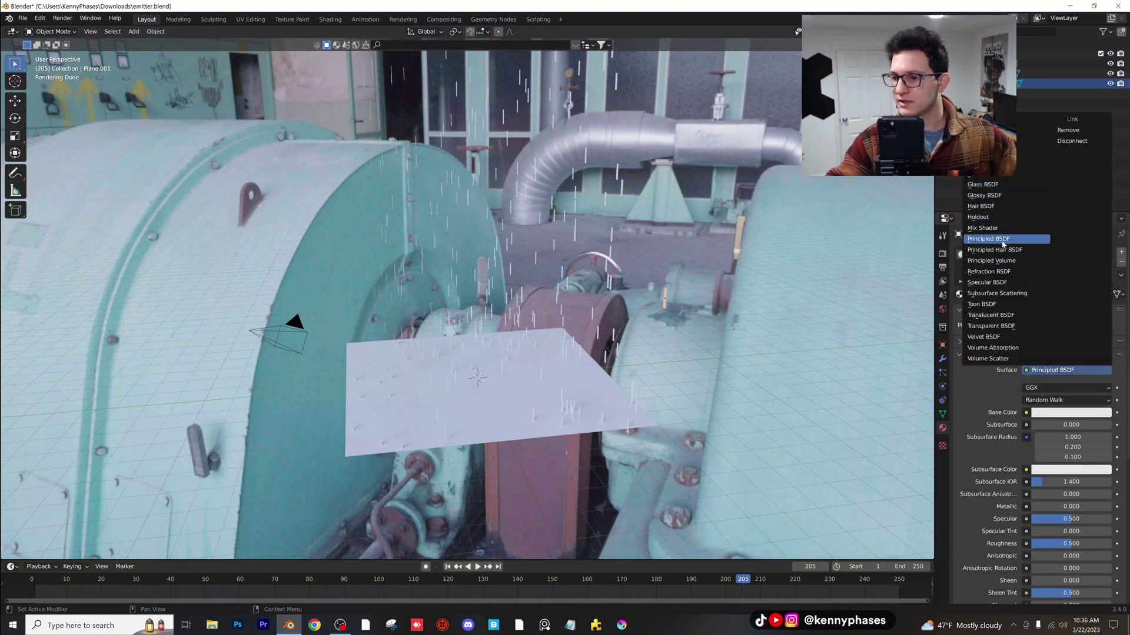
click(994, 174)
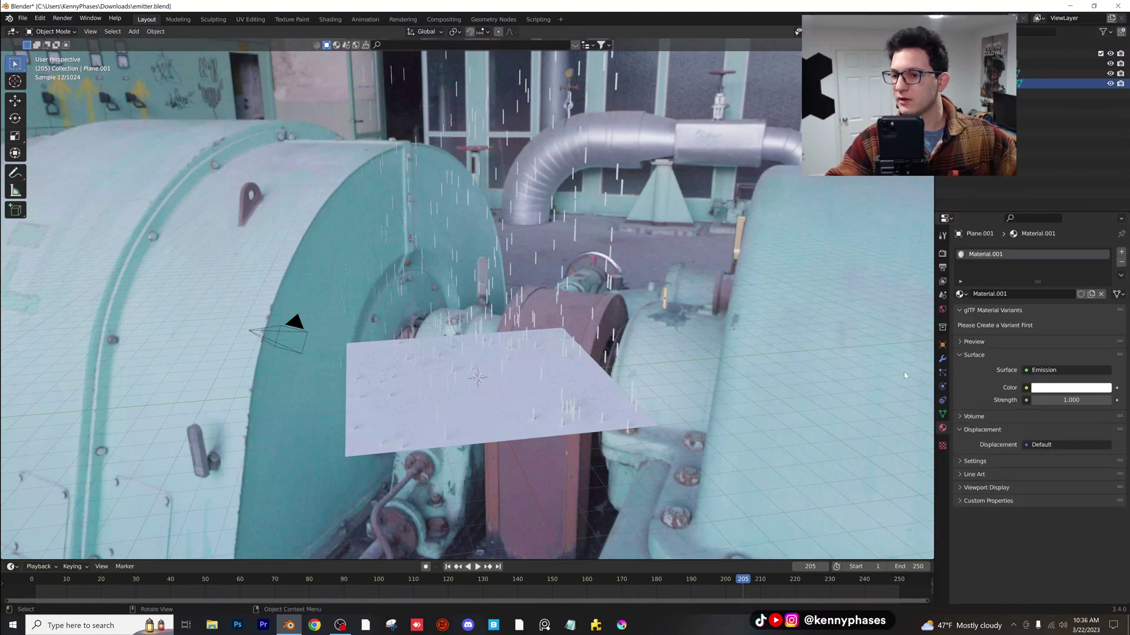
click(1062, 402)
text(8)
key(Return)
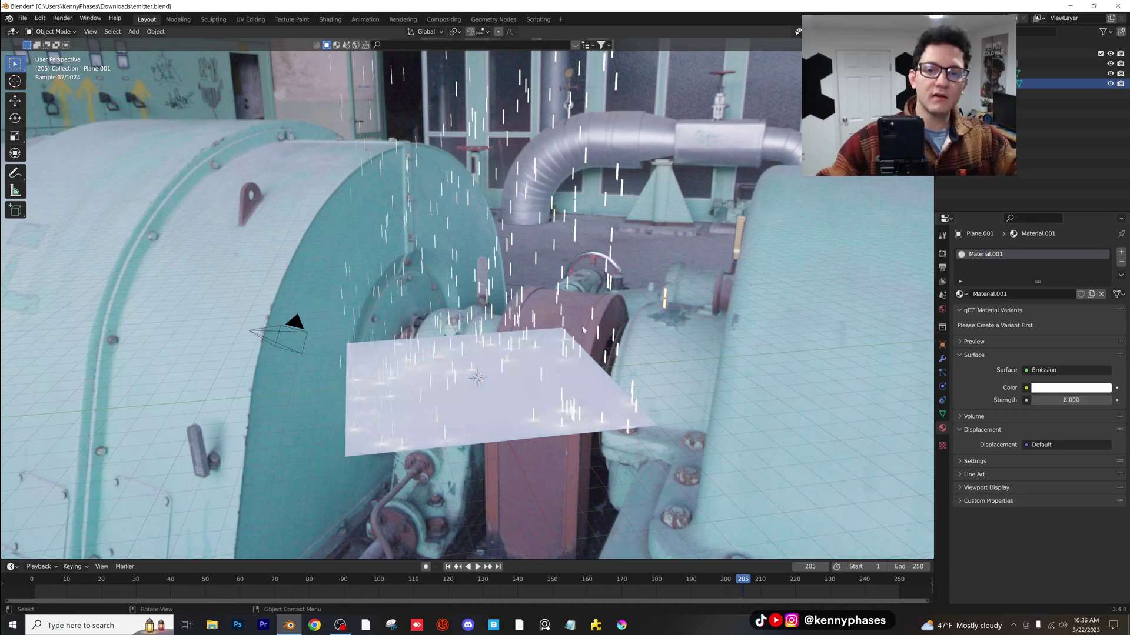
Play the animation briefly and examine the glowing strips from different angles.
middle_drag(530, 294, 453, 298)
middle_drag(497, 355, 519, 349)
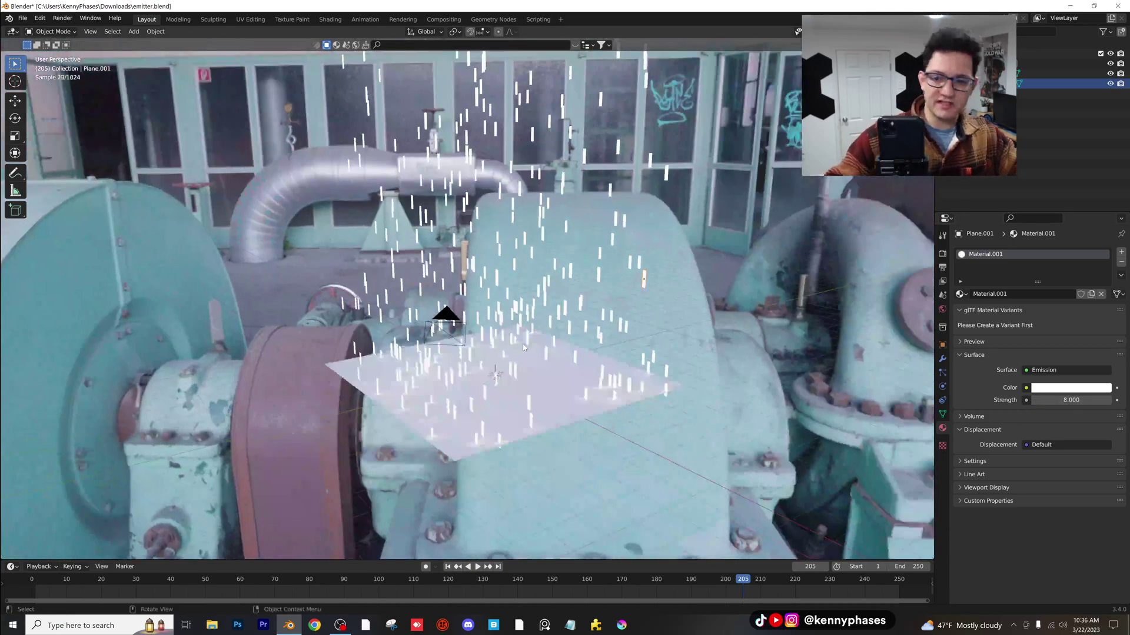
key(space)
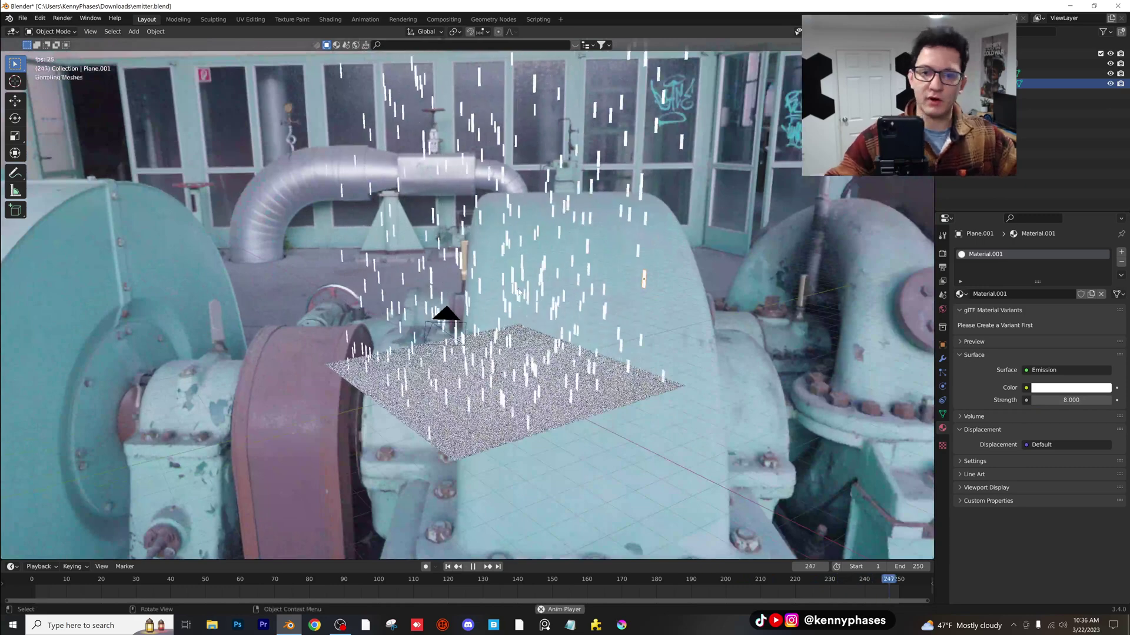
key(space)
middle_drag(517, 297, 478, 300)
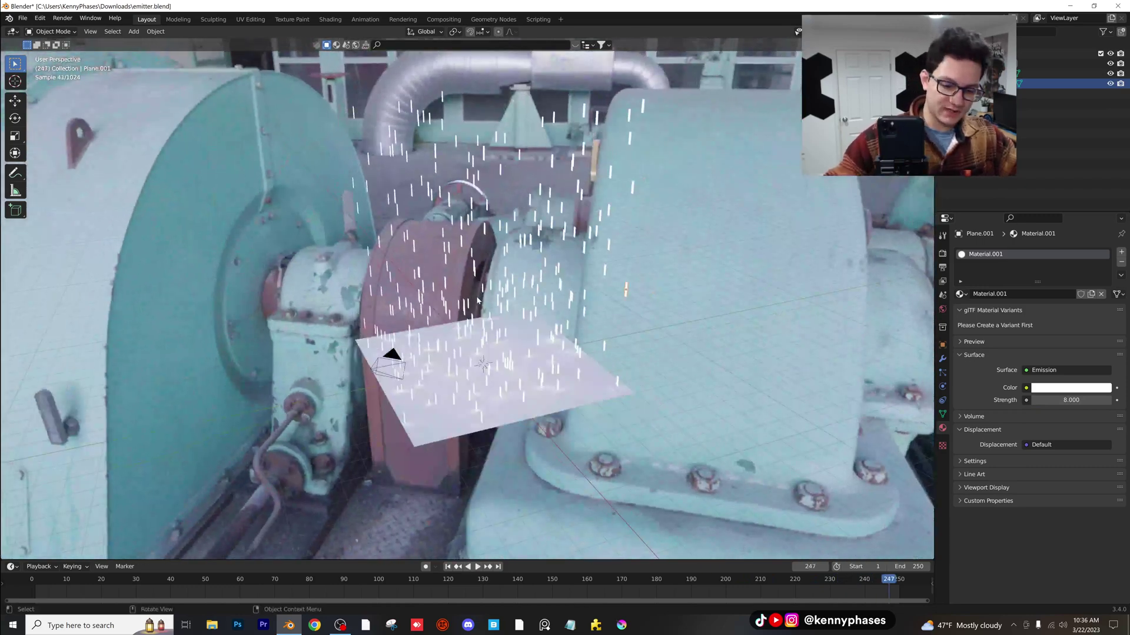
Look through the camera and set the output resolution to 1080 by 1920 px for a vertical frame.
key(KP_0)
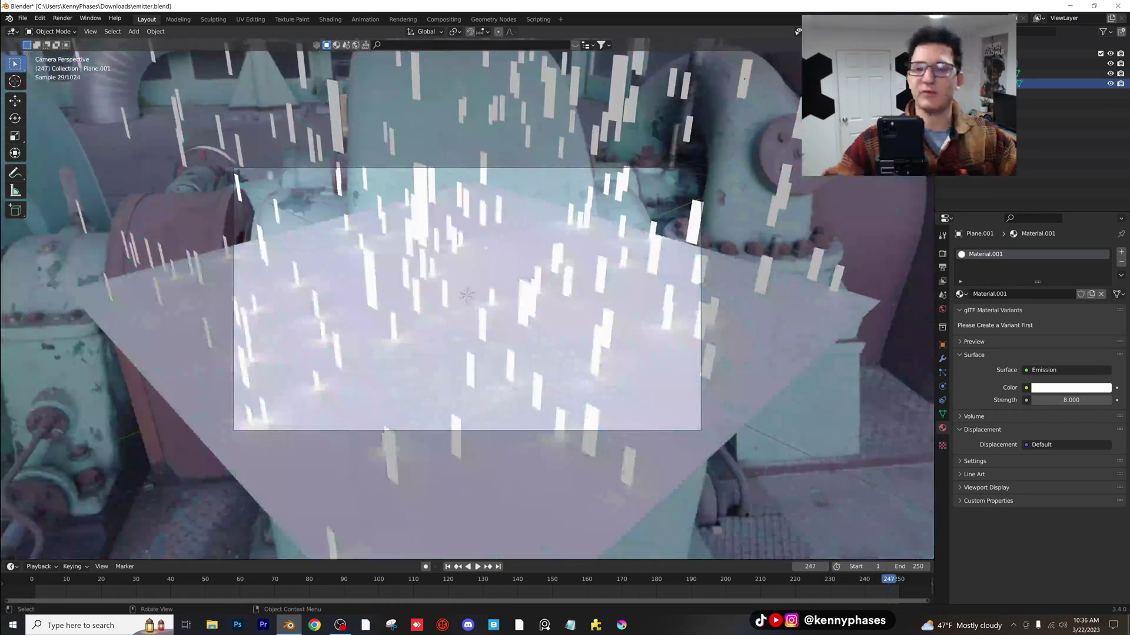
click(982, 63)
scroll(824, 282, down, 2)
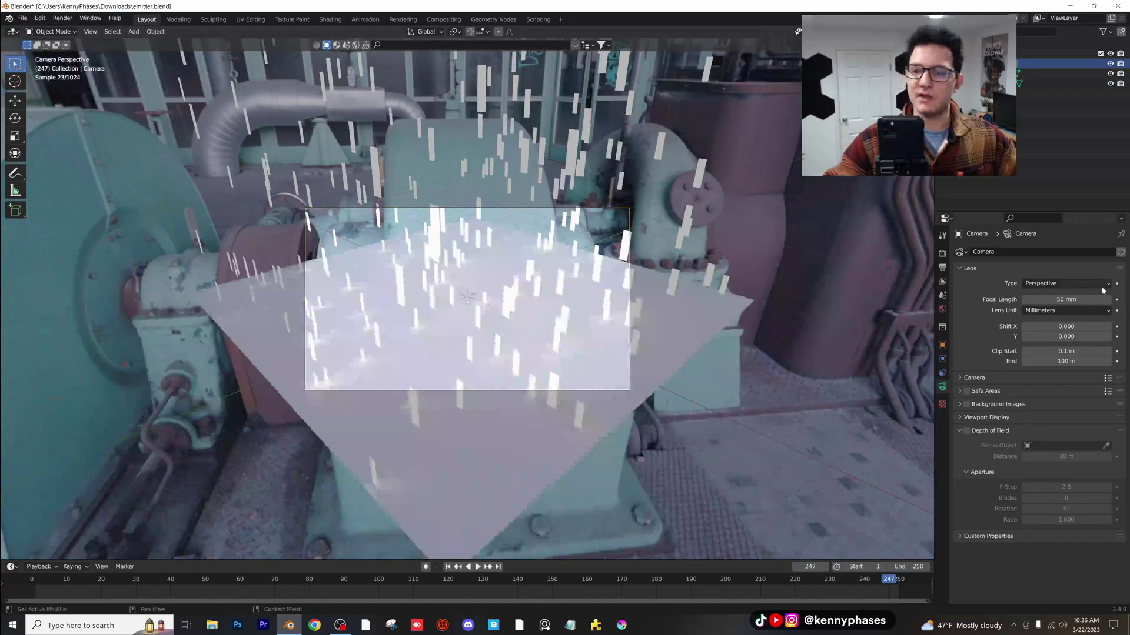
click(942, 267)
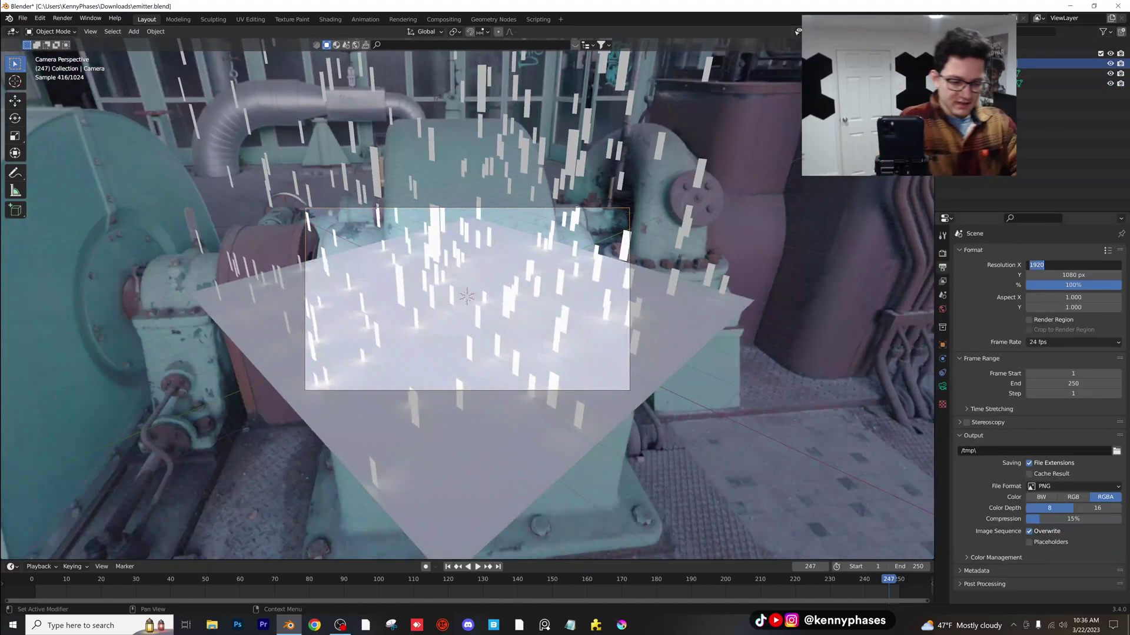
click(1075, 264)
text(1080)
key(Tab)
text(1920)
key(Return)
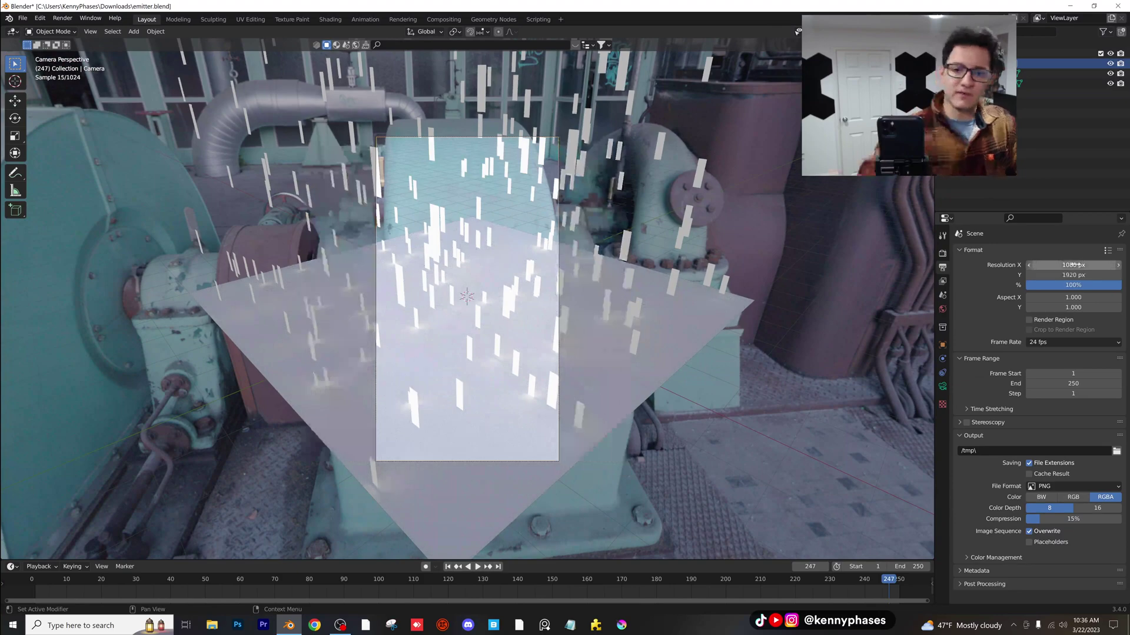
Change the camera's lens type to Orthographic.
click(944, 388)
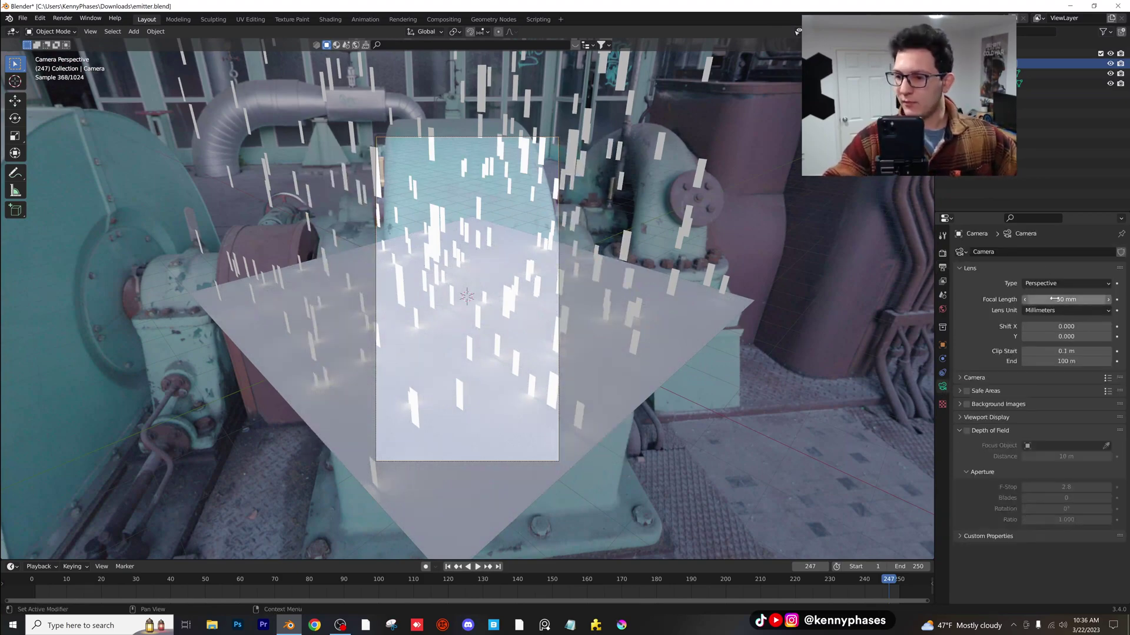
click(1059, 284)
click(1059, 307)
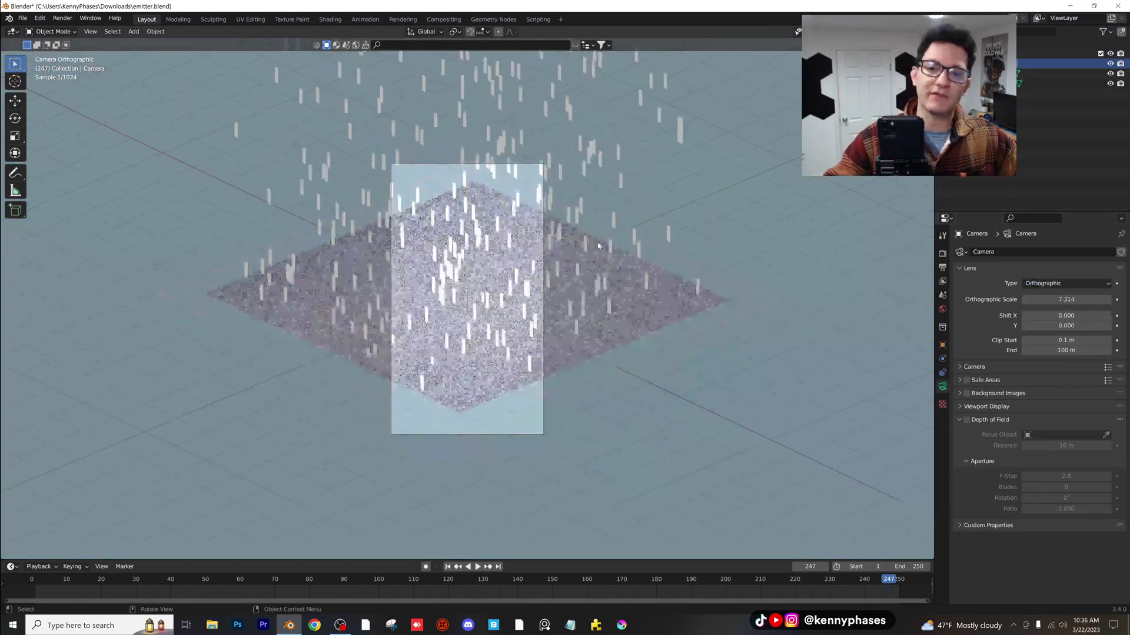
Add a plane as a floor, lower it slightly below the emitter plane and scale it well beyond the emitter's edges.
click(577, 241)
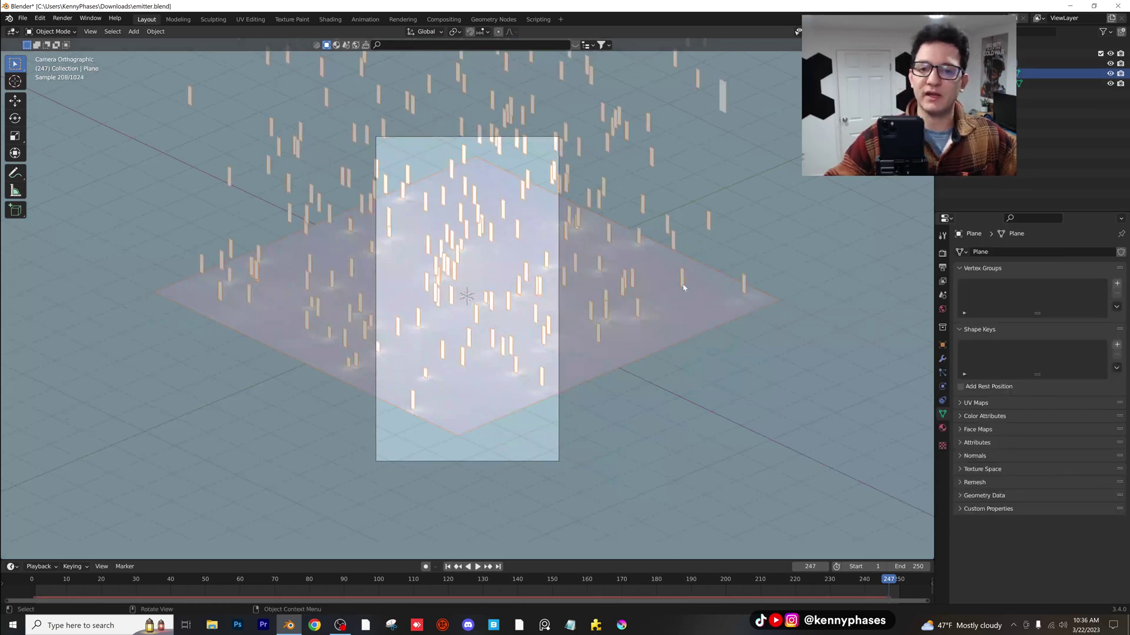
click(135, 33)
mouse_move(168, 45)
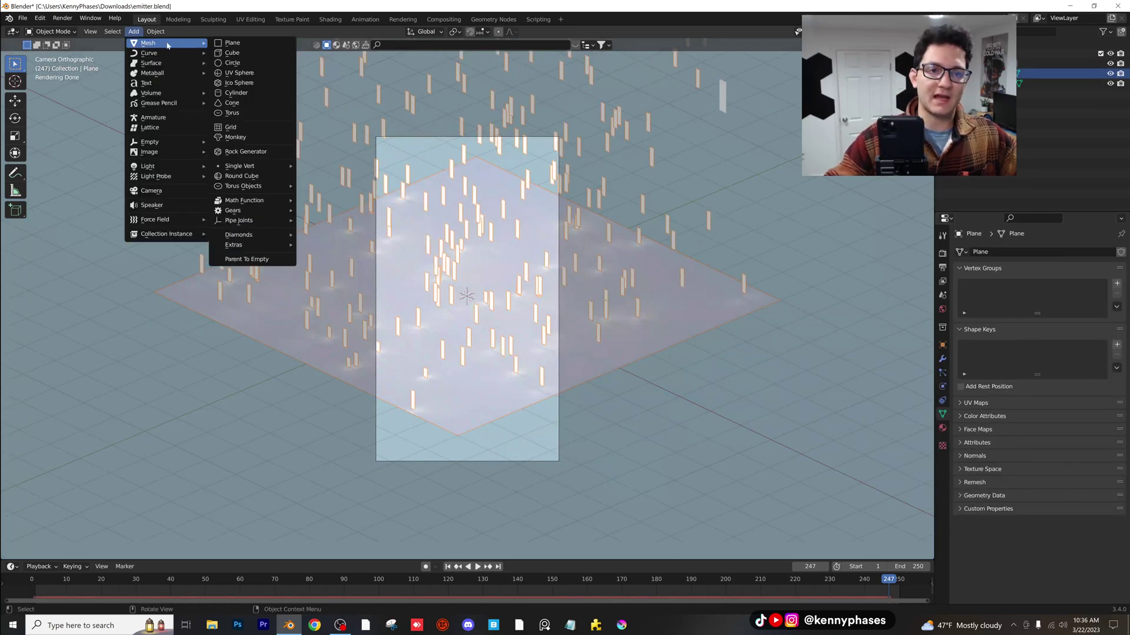
click(232, 42)
key(s)
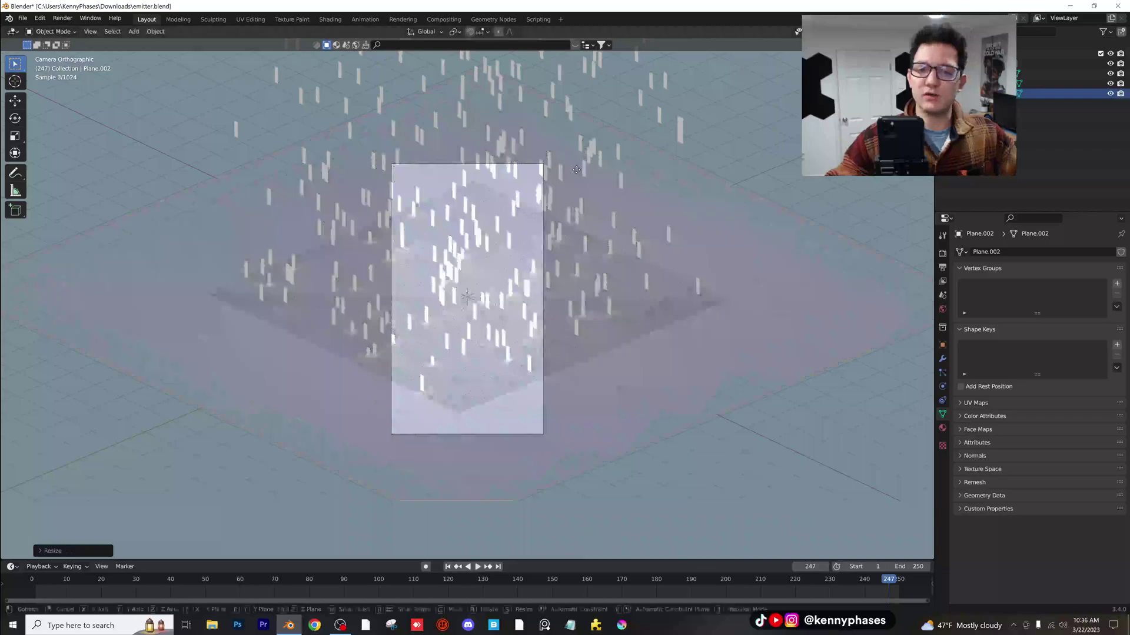
key(z)
click(576, 200)
key(s)
click(584, 192)
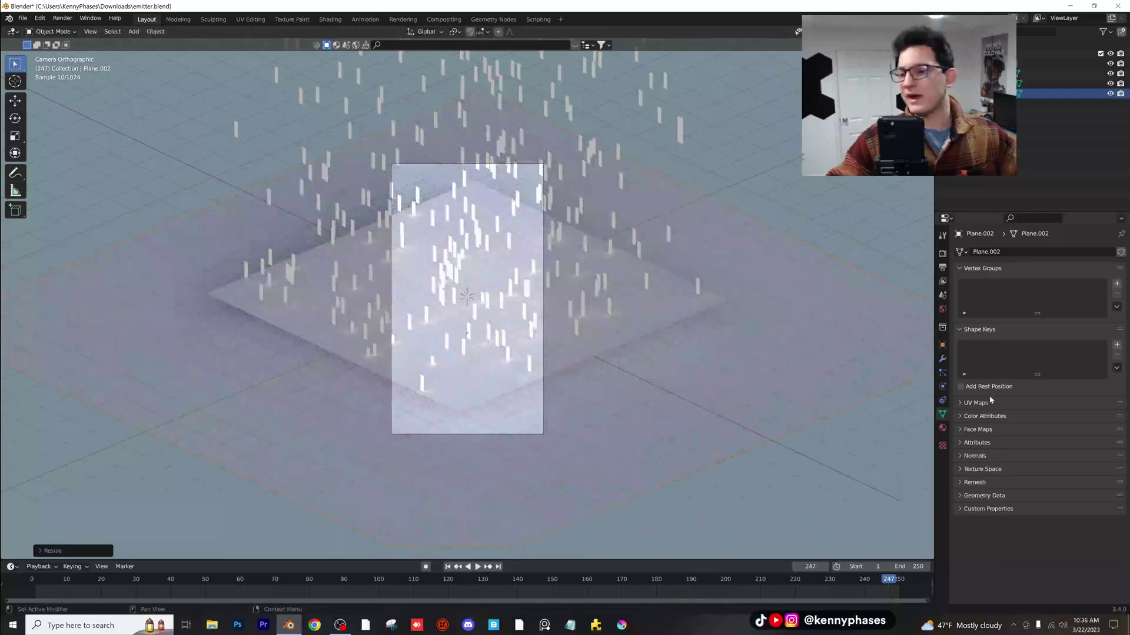
Give the floor plane a new material and darken its Base Color to near black.
click(943, 428)
click(1012, 294)
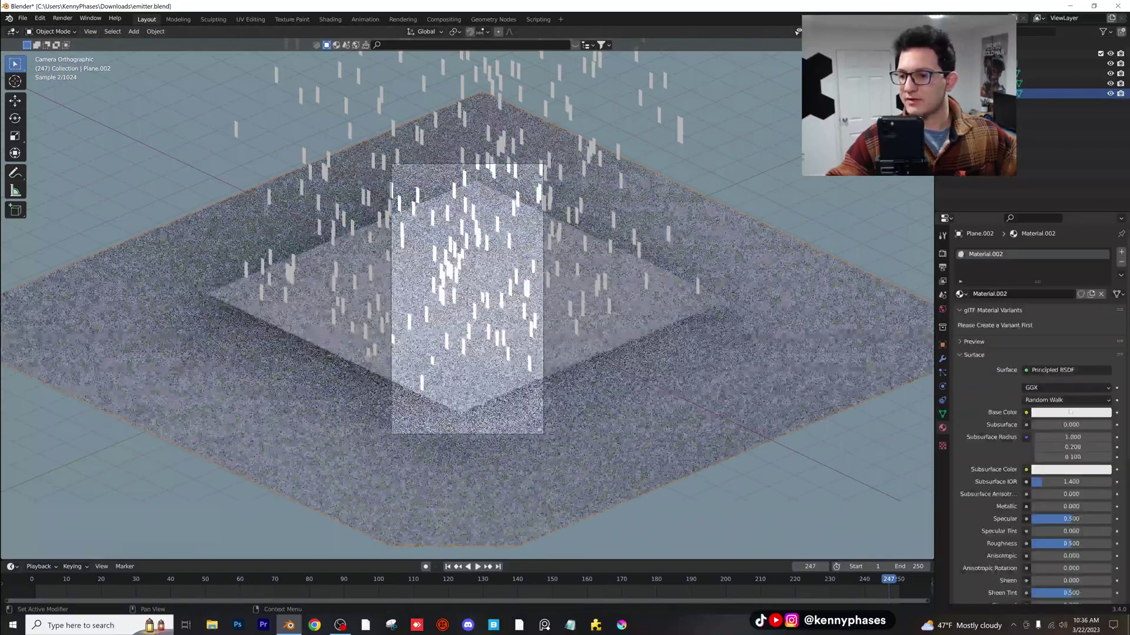
click(1071, 413)
drag(1103, 276, 1103, 339)
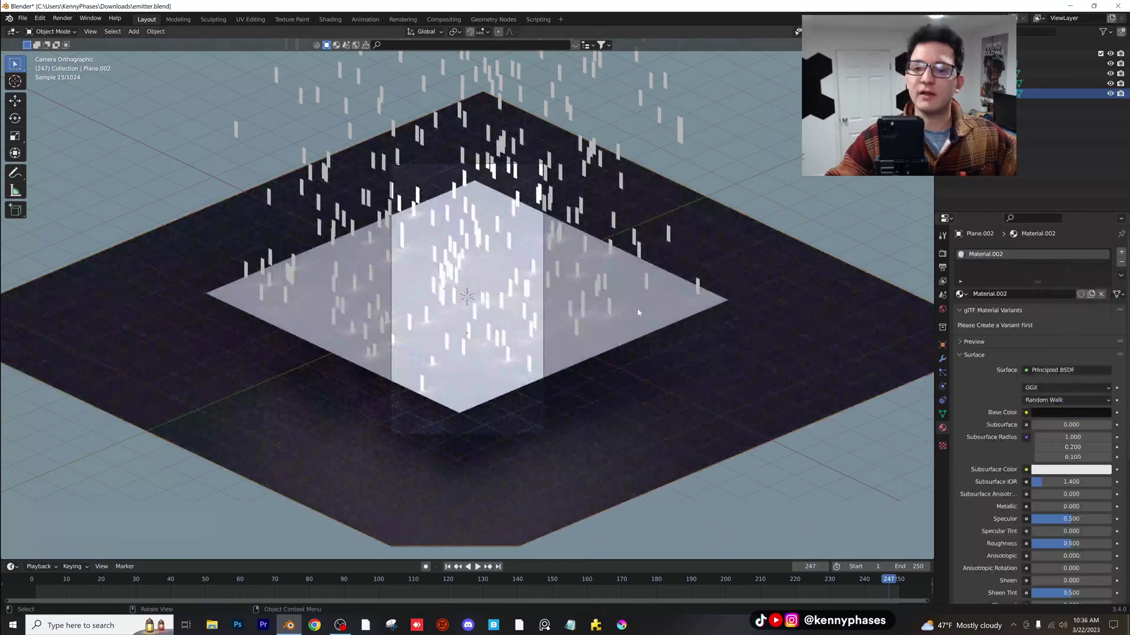
Turn off Show Emitter for the emitter plane in both render and viewport display, and play the animation to check it.
click(670, 296)
click(943, 387)
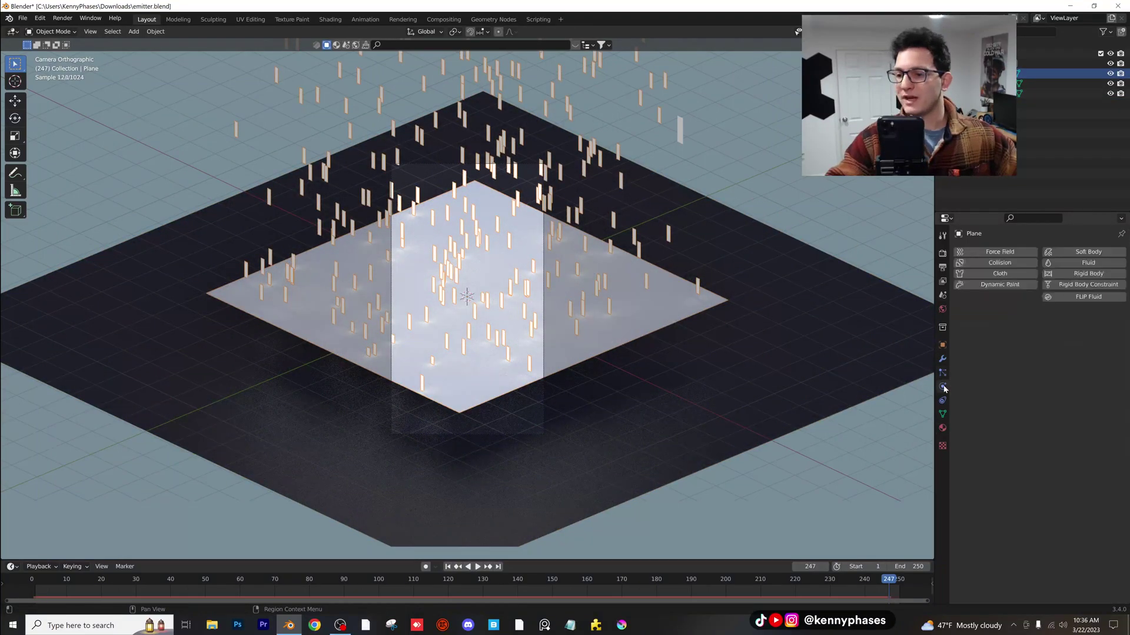
click(942, 372)
scroll(1060, 412, down, 10)
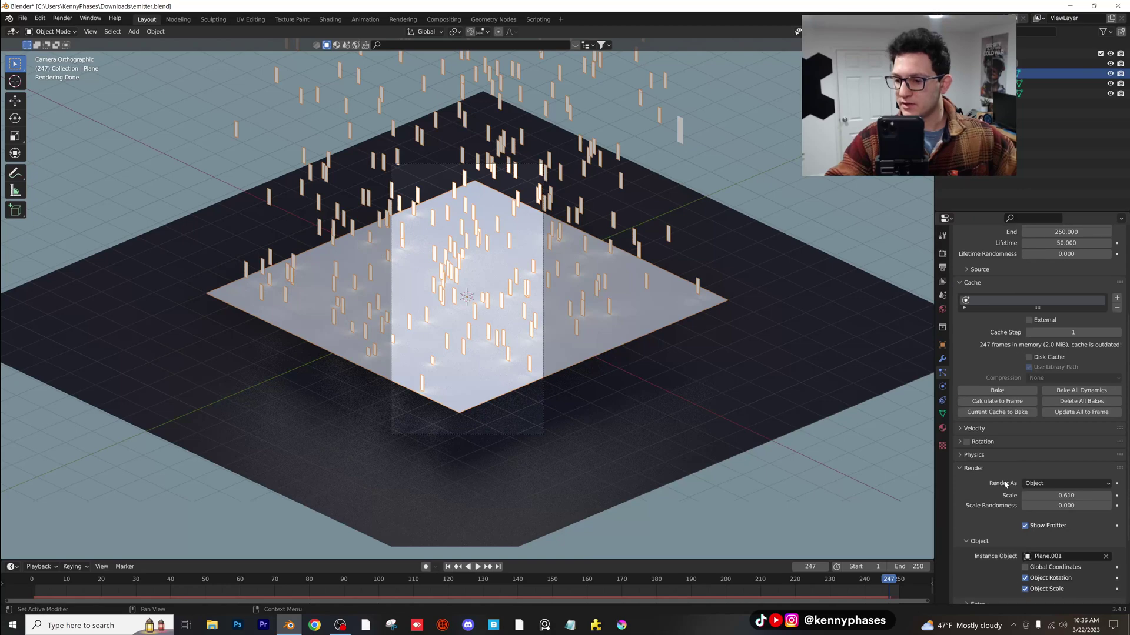
click(1026, 455)
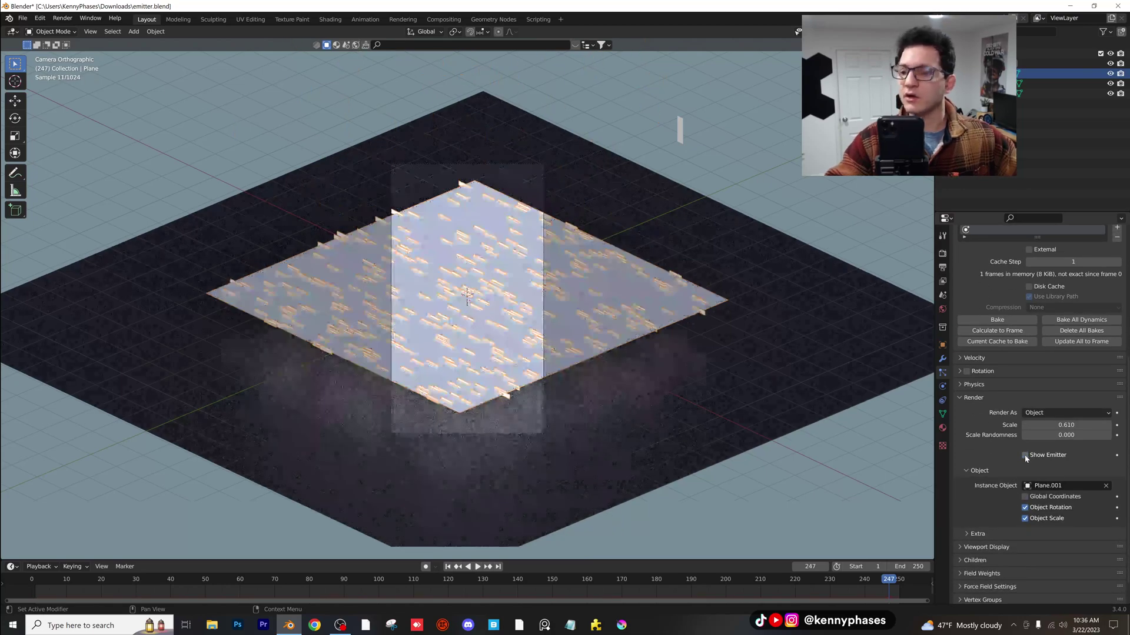
scroll(1000, 521, down, 1)
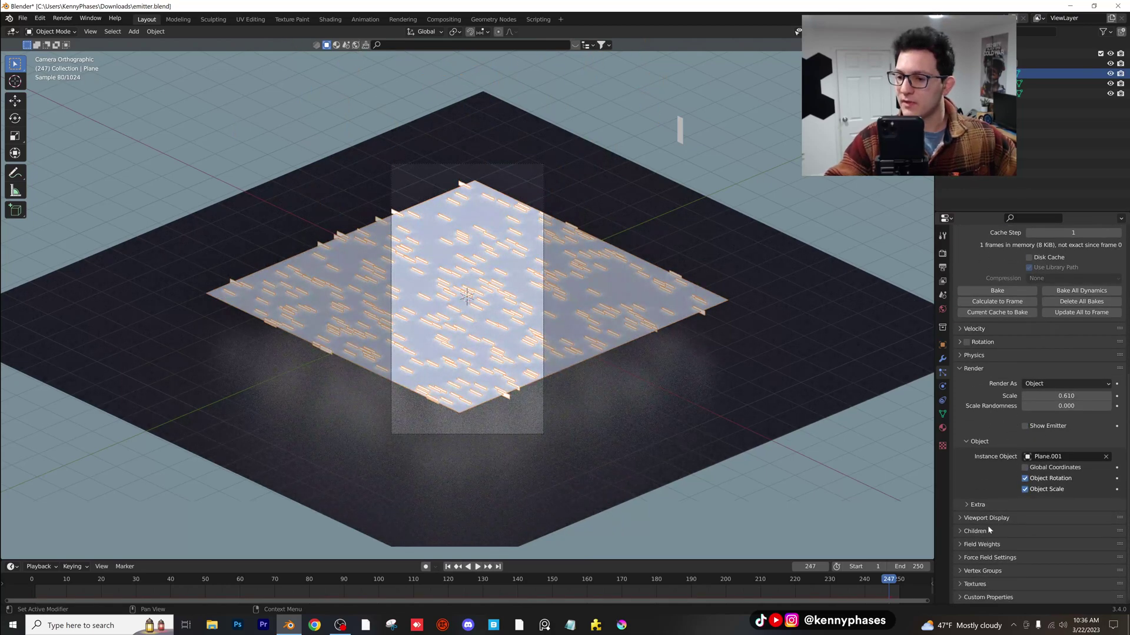
click(986, 519)
scroll(1001, 518, down, 3)
click(1025, 515)
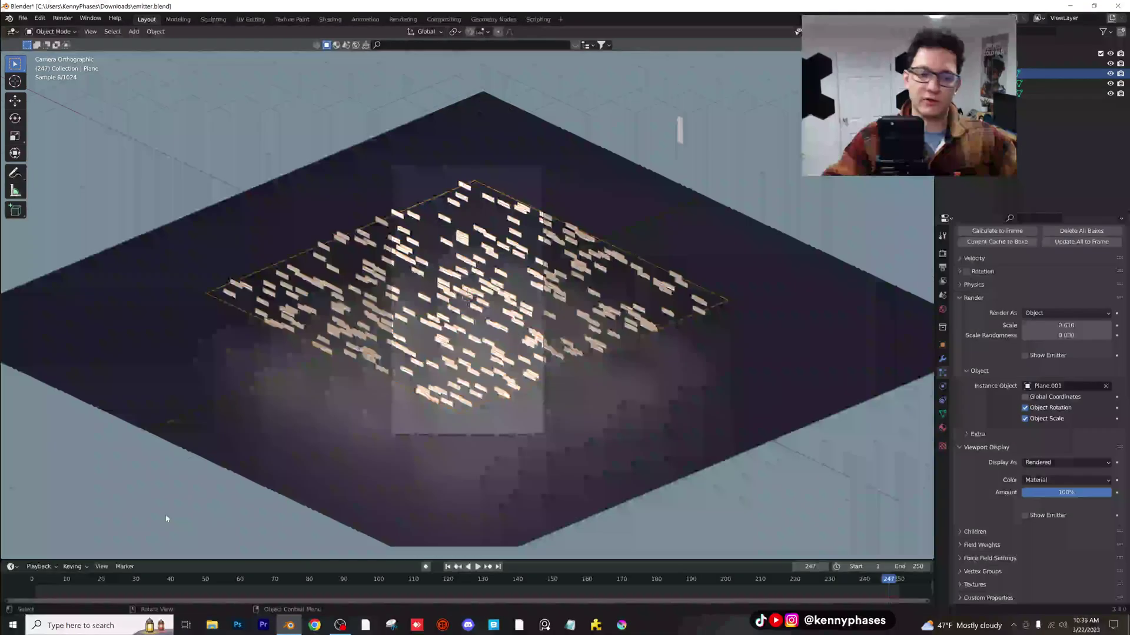
key(space)
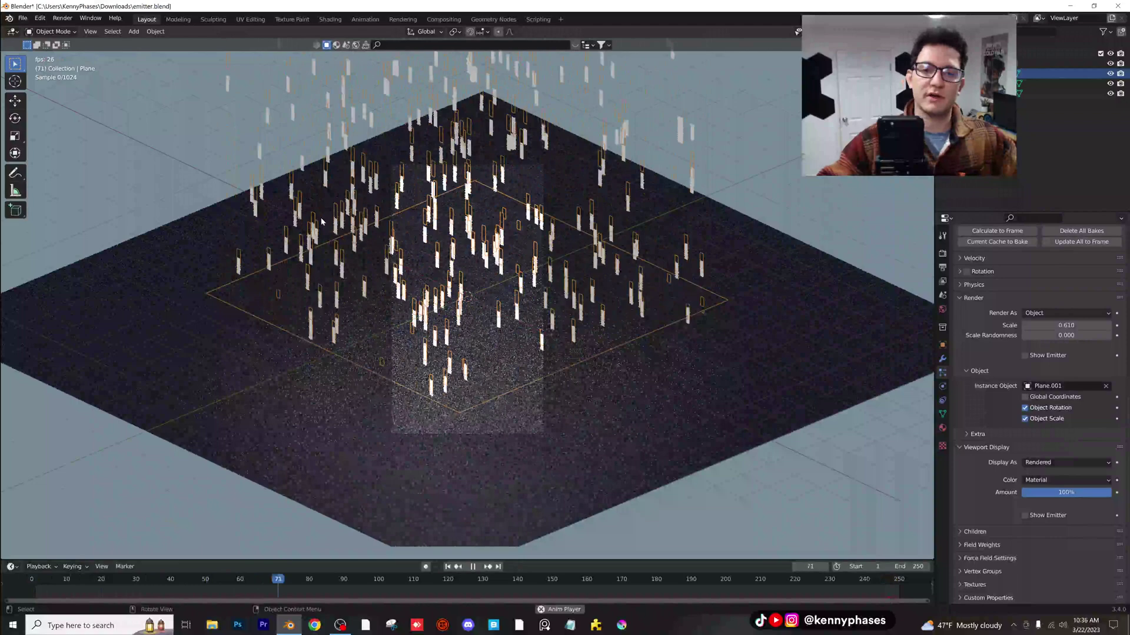
key(space)
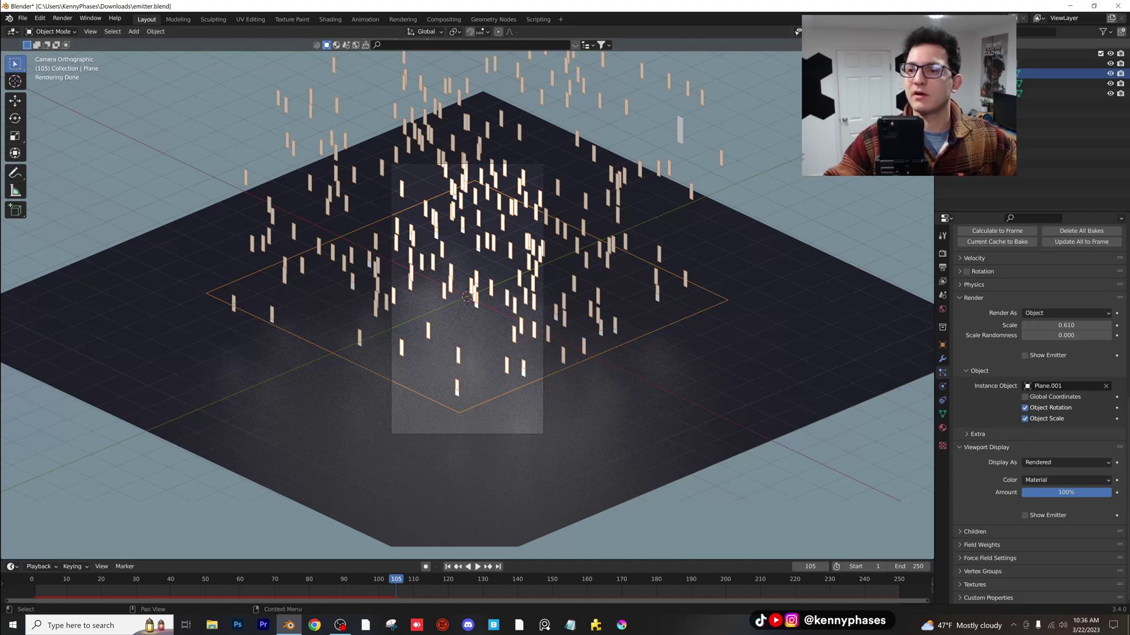
Scale the dark floor plane up further around the particle area.
click(768, 248)
key(s)
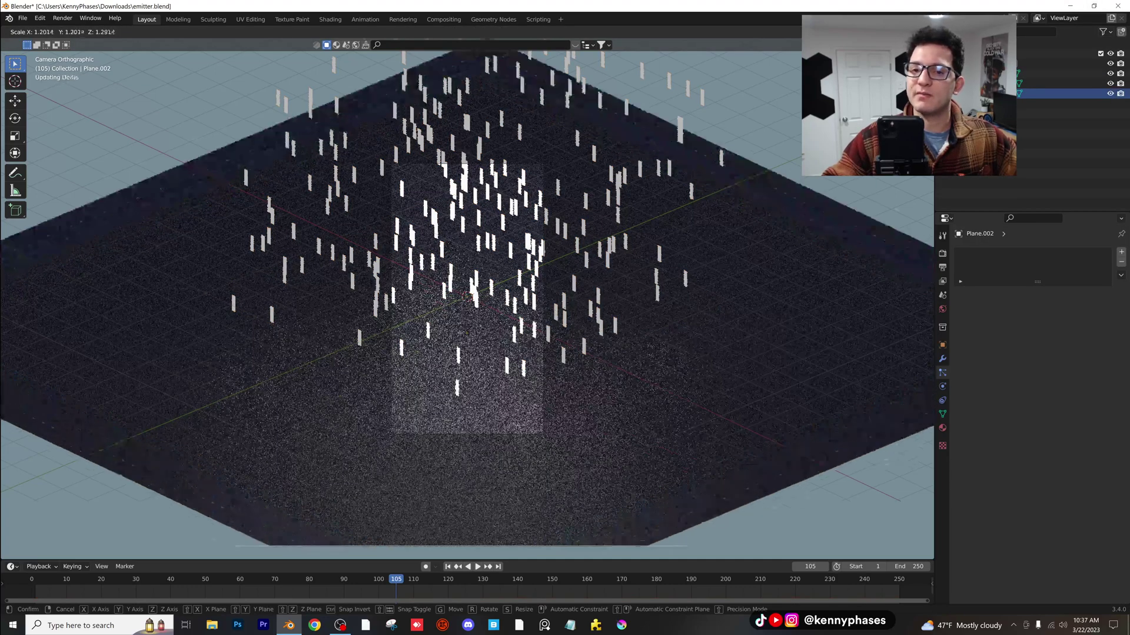
click(863, 220)
Increase the camera's Orthographic Scale to 11.114 to frame more of the particles.
click(989, 64)
click(944, 388)
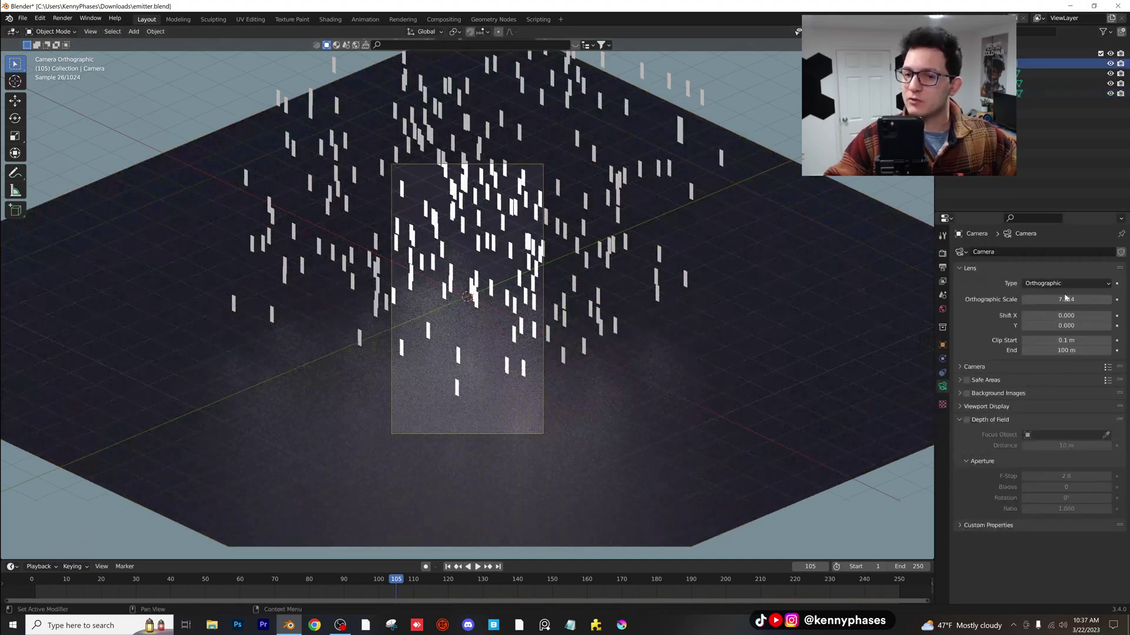
drag(1056, 297, 1092, 297)
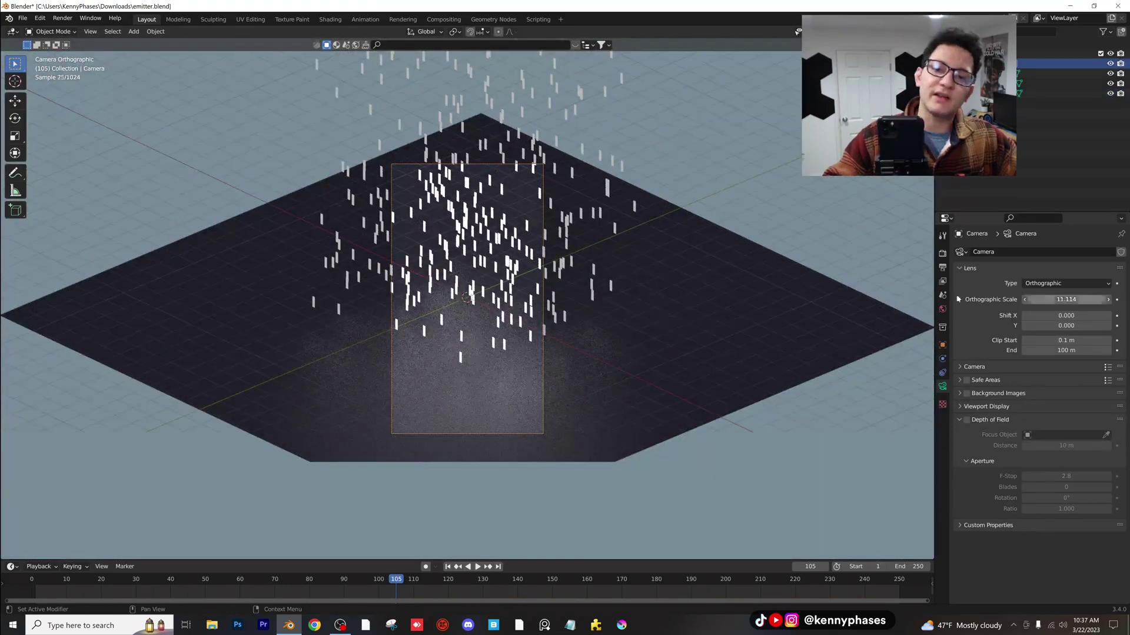
scroll(467, 300, up, 1)
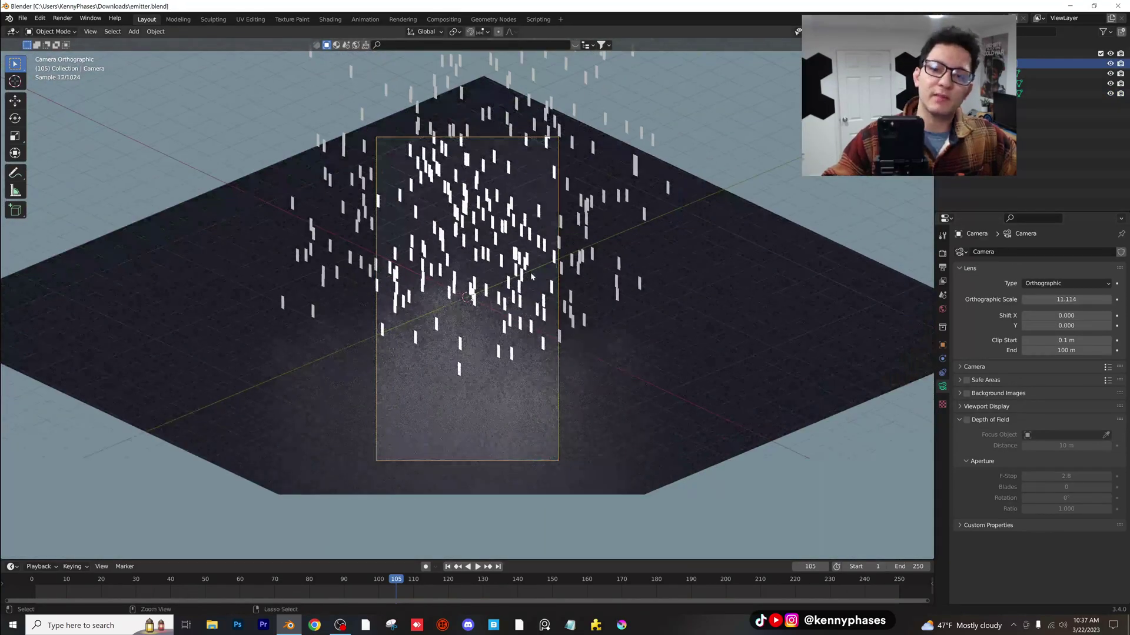
Play the animation from near its start to check how the particles fill the camera frame, and stop it.
click(50, 593)
key(space)
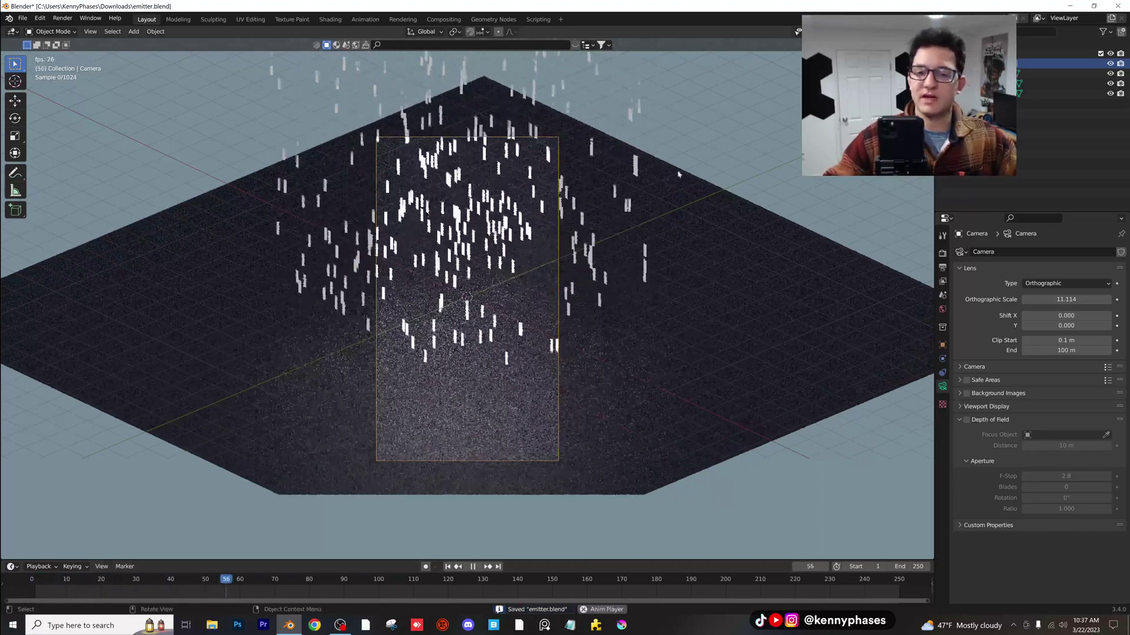
key(space)
Add a monkey mesh, raise it along Z into the particle stream and scale it to roughly twice its size.
click(114, 32)
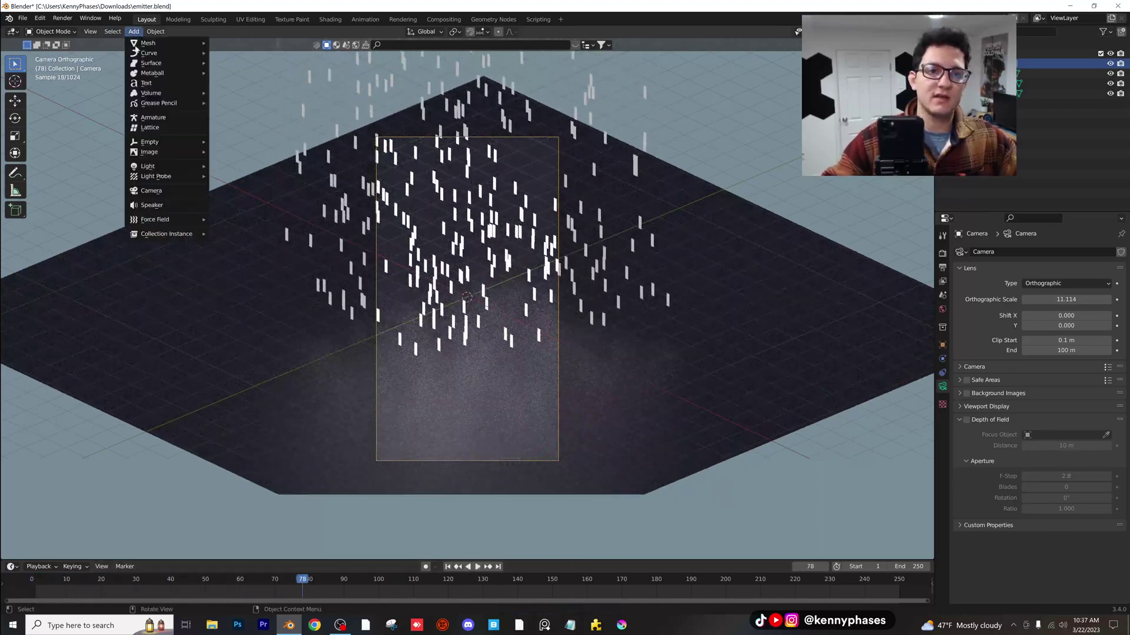
mouse_move(156, 45)
click(257, 137)
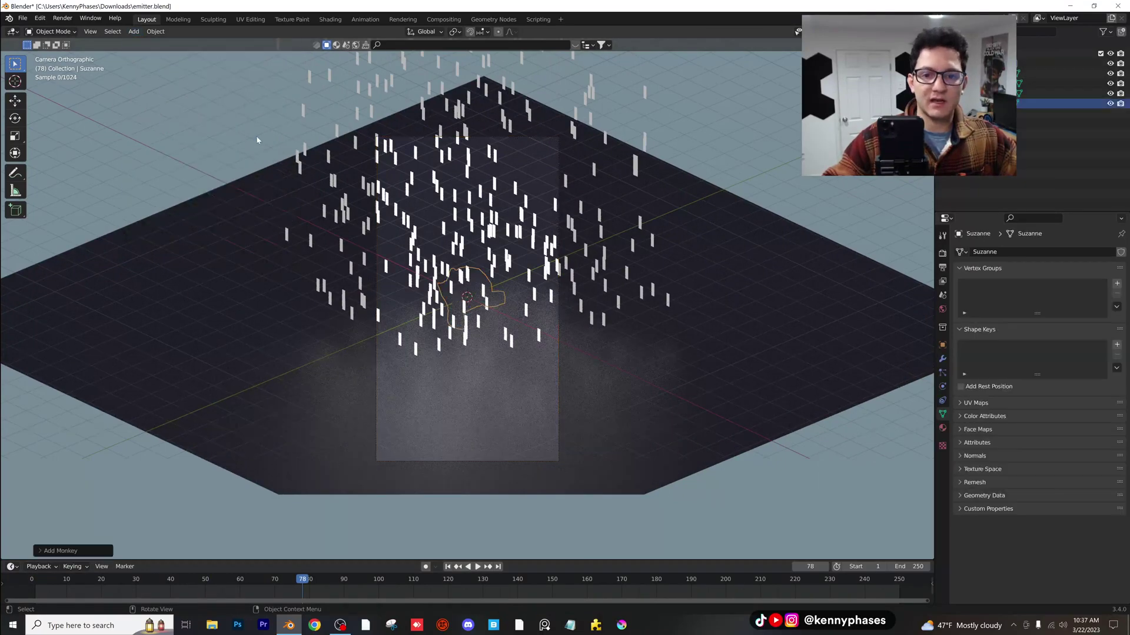
key(g)
key(z)
click(491, 256)
key(s)
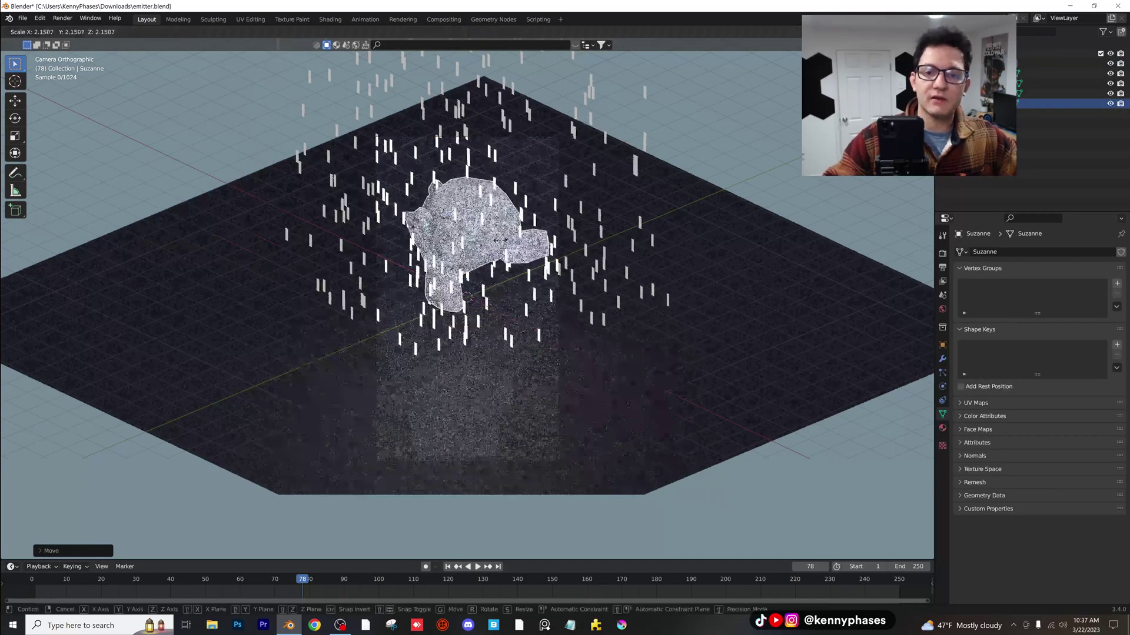
click(499, 240)
Add a Subdivision modifier with viewport level 2 to the monkey and shade it smooth.
middle_drag(499, 240, 460, 250)
click(942, 359)
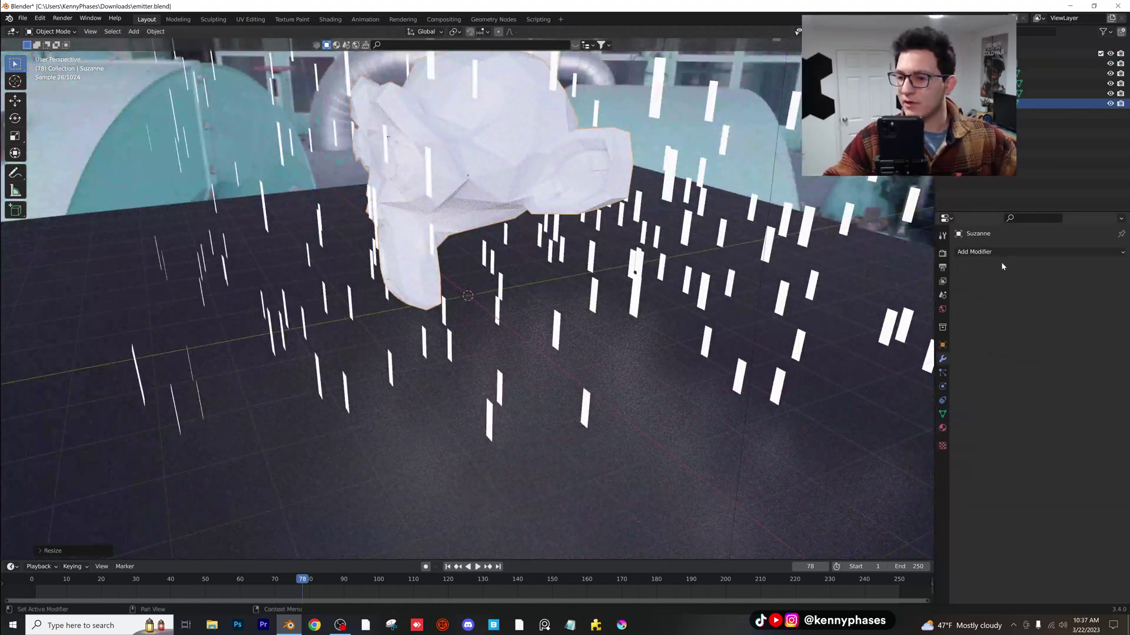
click(1000, 254)
click(947, 434)
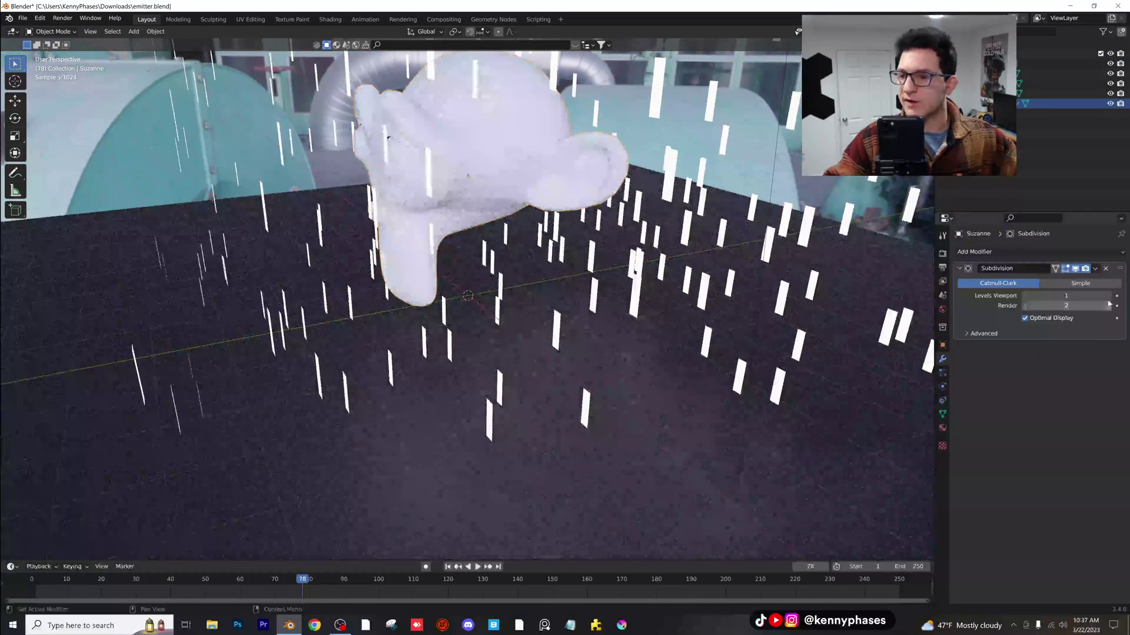
right_click(551, 151)
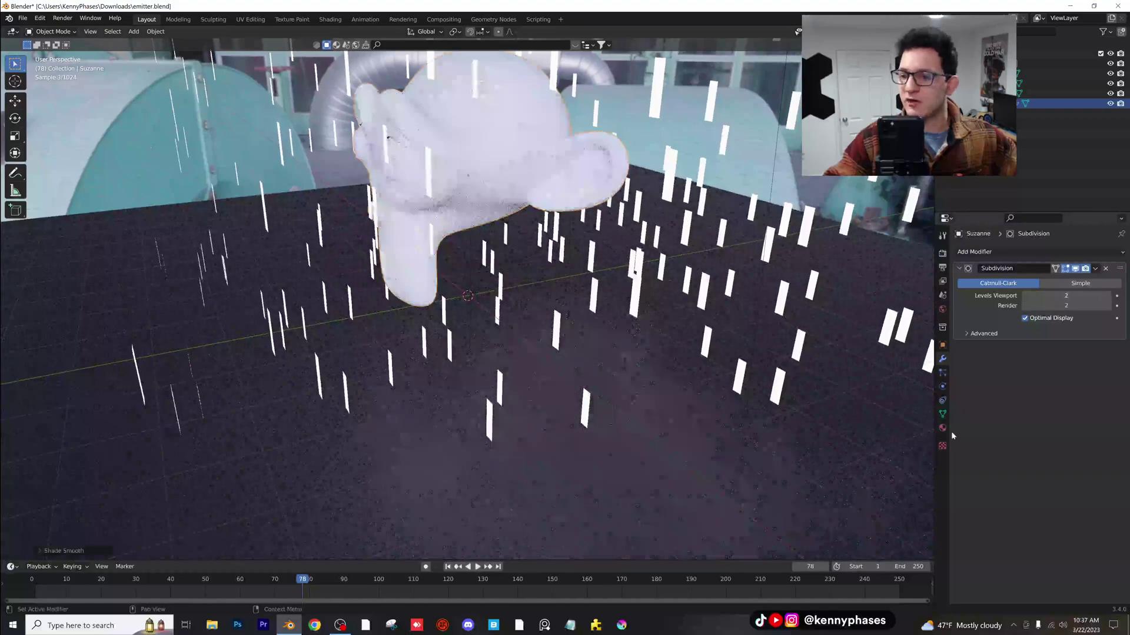
Give the monkey a new material with Metallic 1.000 and Roughness 0.263, and view it through the camera.
click(942, 428)
drag(1039, 507, 1120, 506)
drag(1079, 543, 1060, 543)
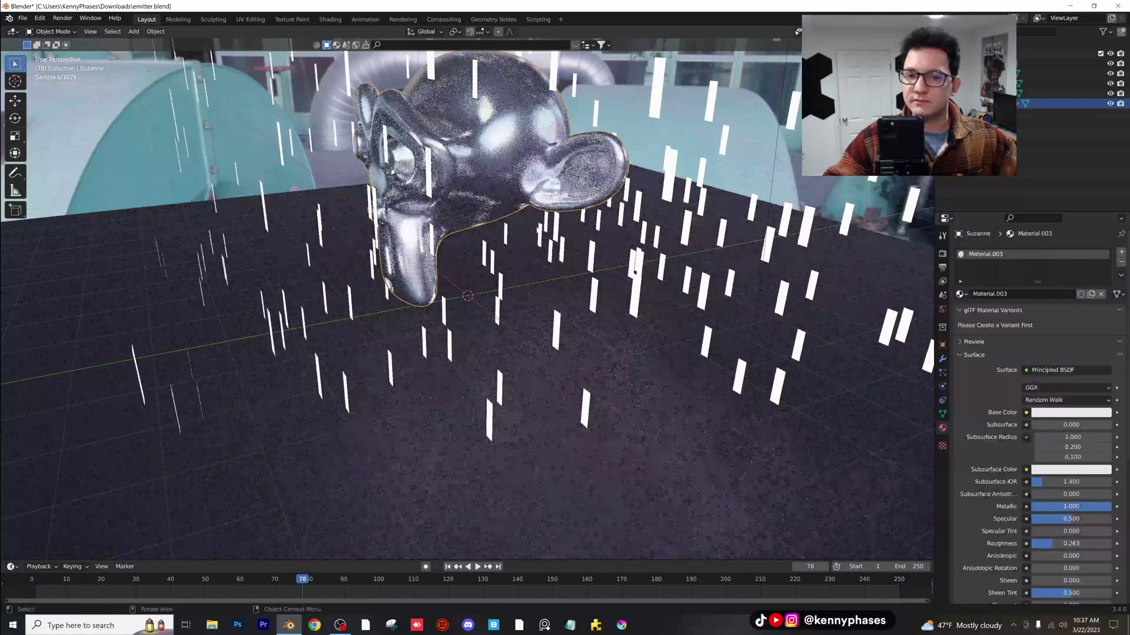
key(KP_0)
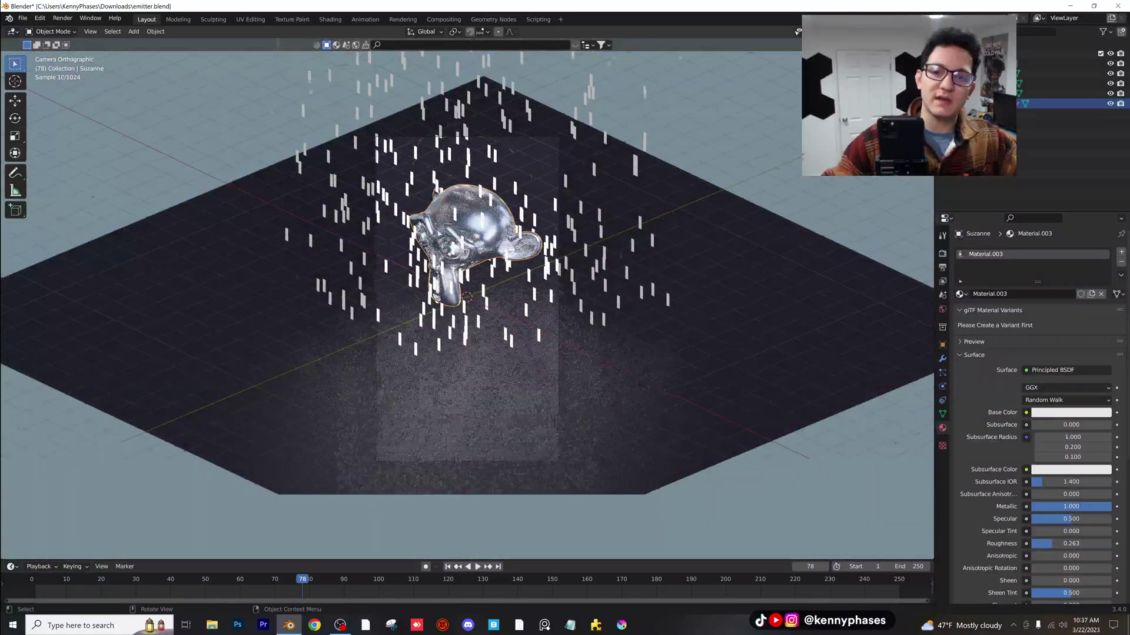
Scale the emitter plane down to about 0.557 and lower it roughly 1 m along Z below the monkey.
scroll(655, 267, up, 2)
click(655, 267)
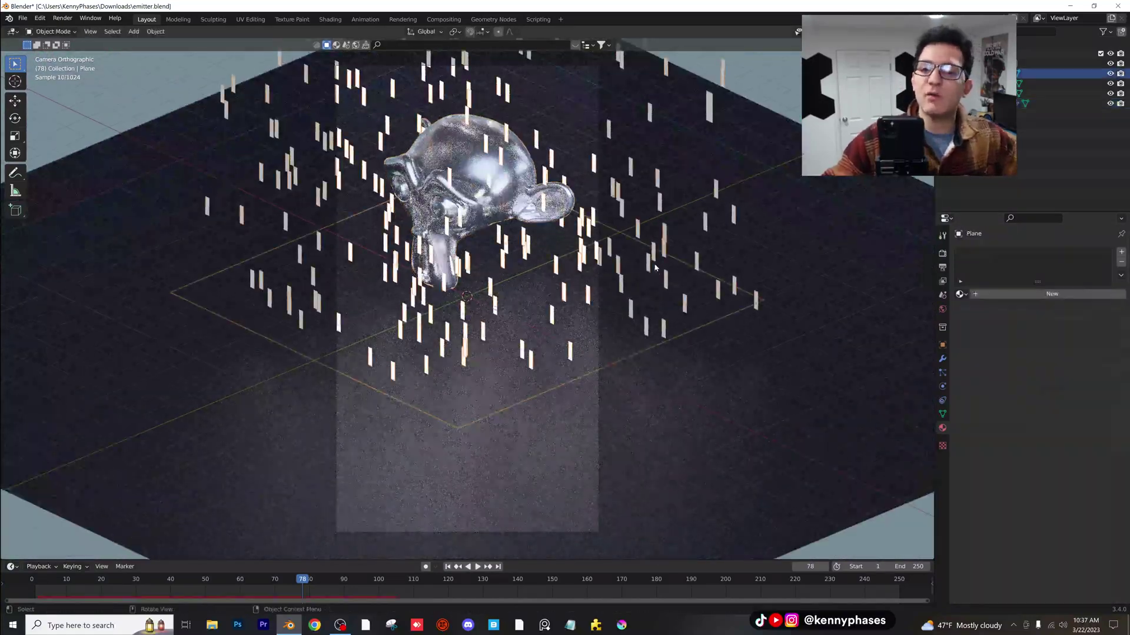
key(s)
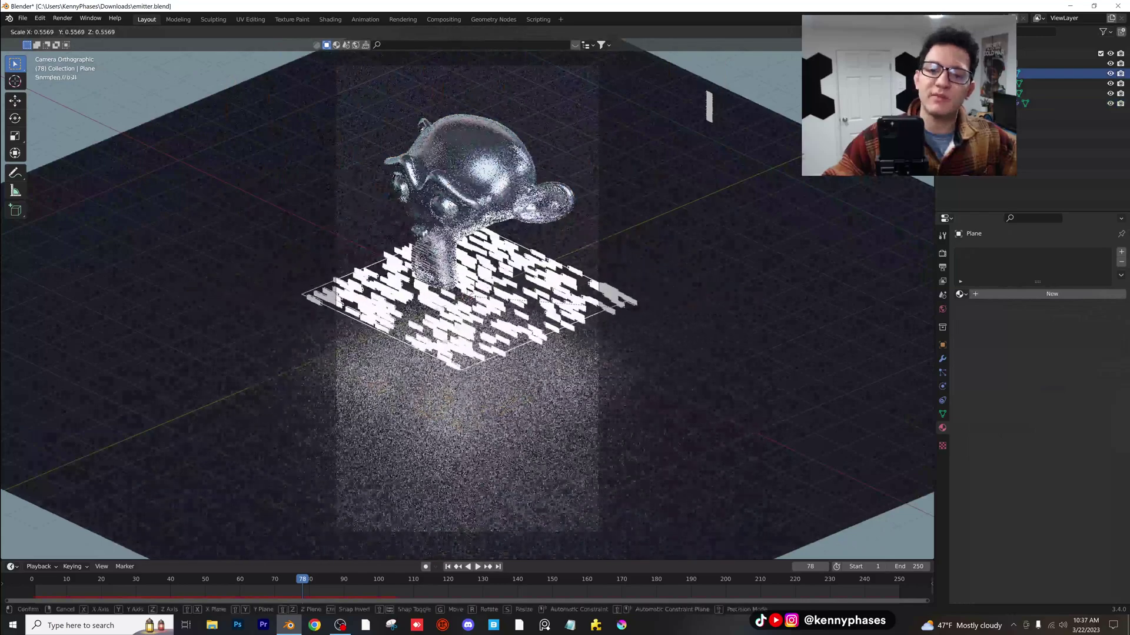
click(518, 251)
key(g)
key(z)
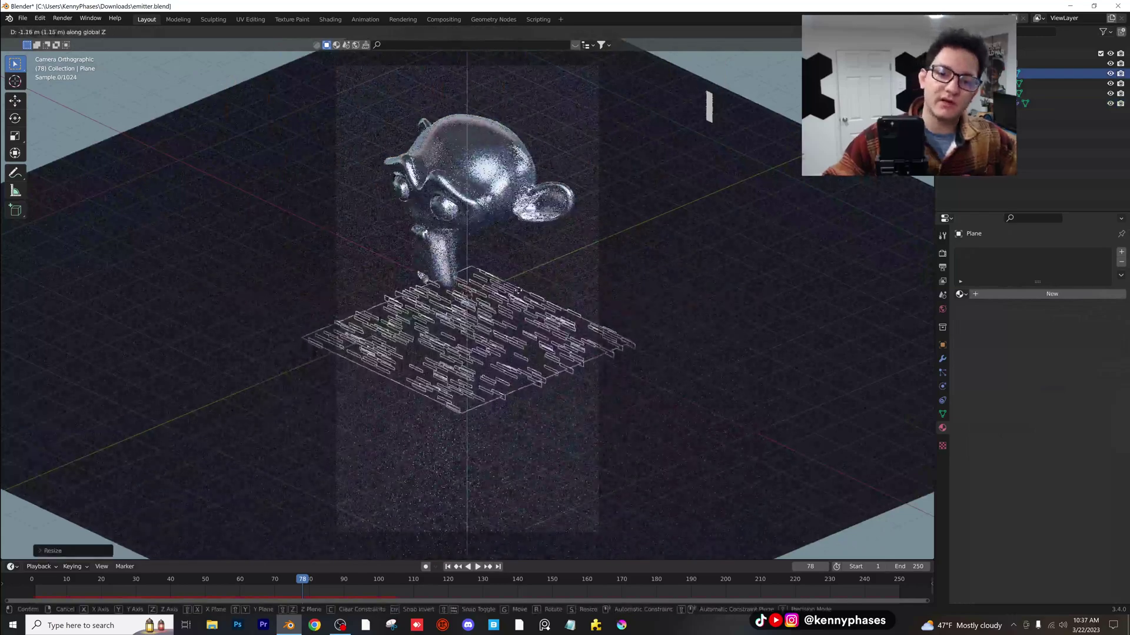
click(518, 287)
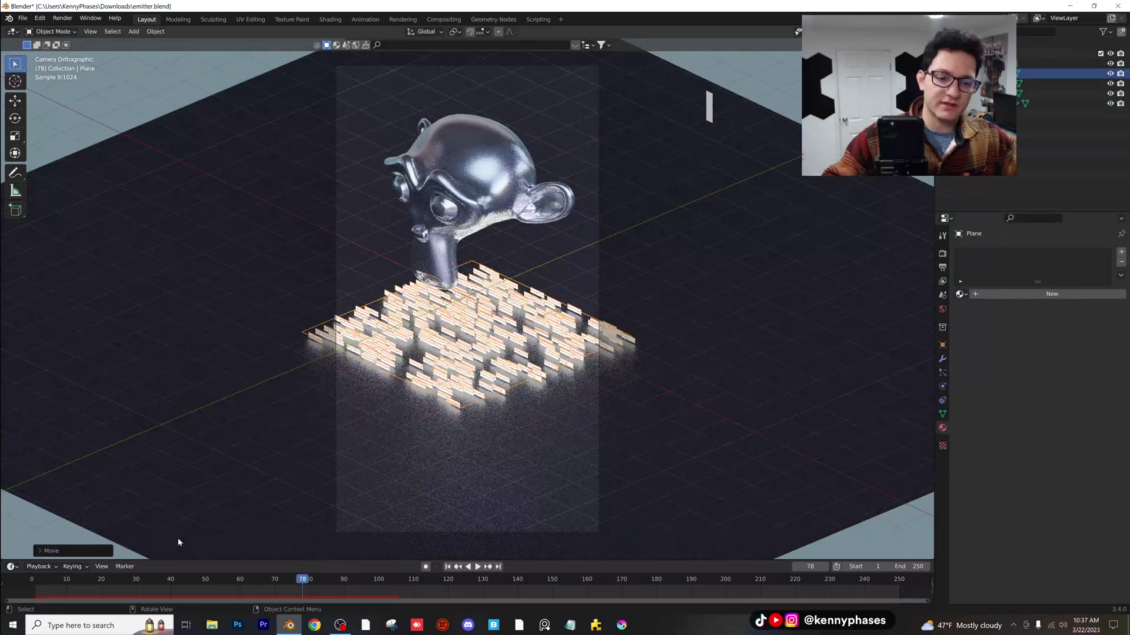
Replay the animation with the smaller emitter to check the particles around the monkey, and save the file.
click(57, 579)
key(space)
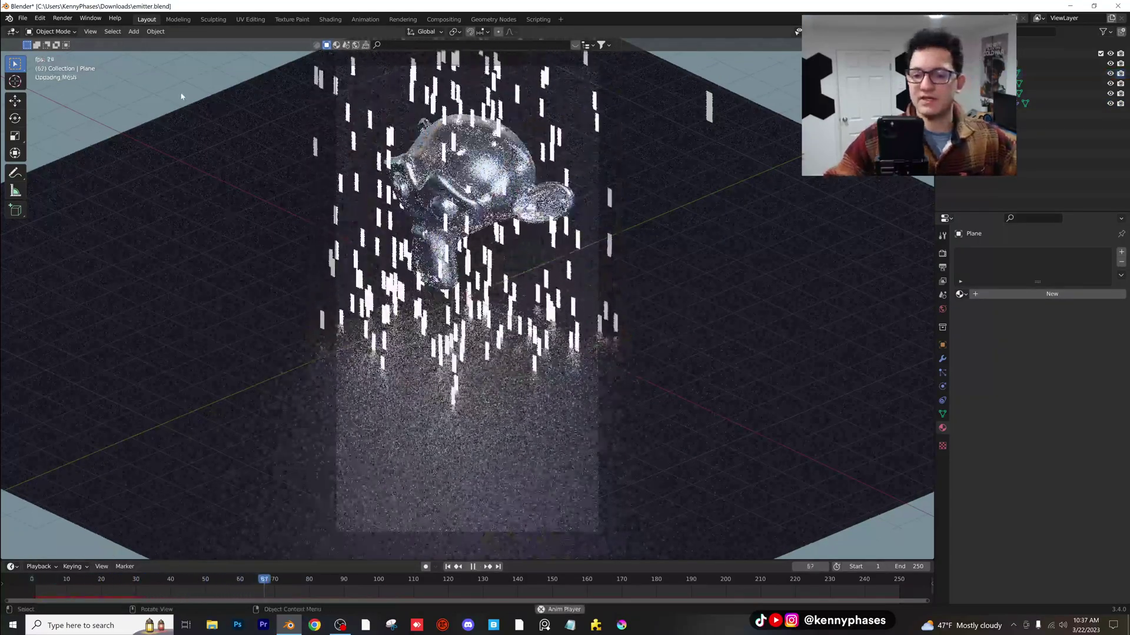
key(space)
key(KP_0)
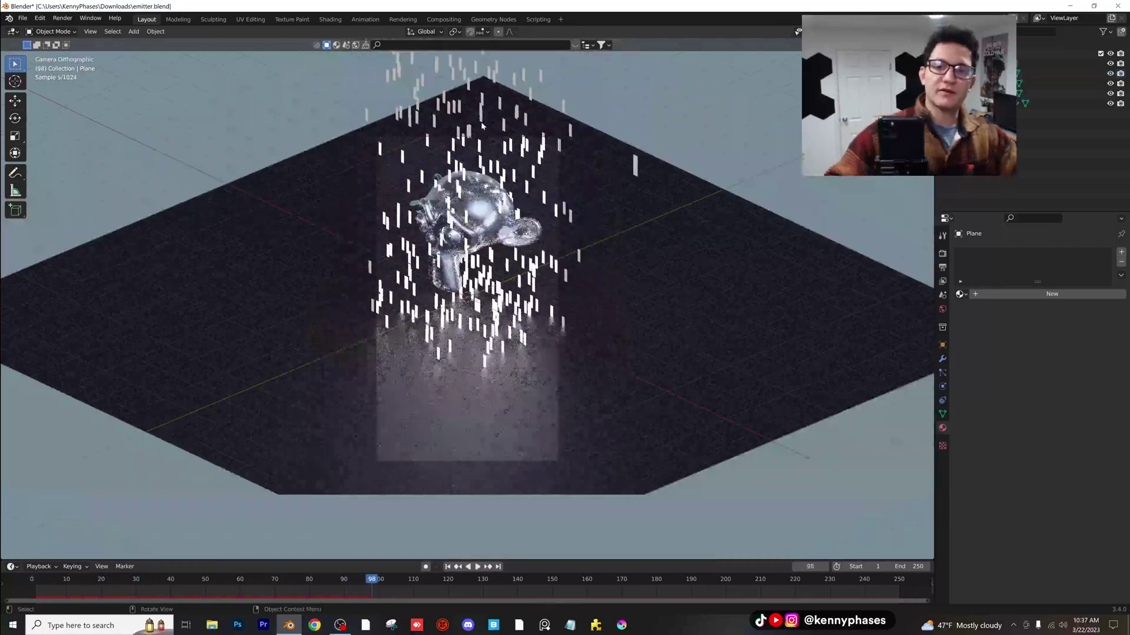
key(ctrl+s)
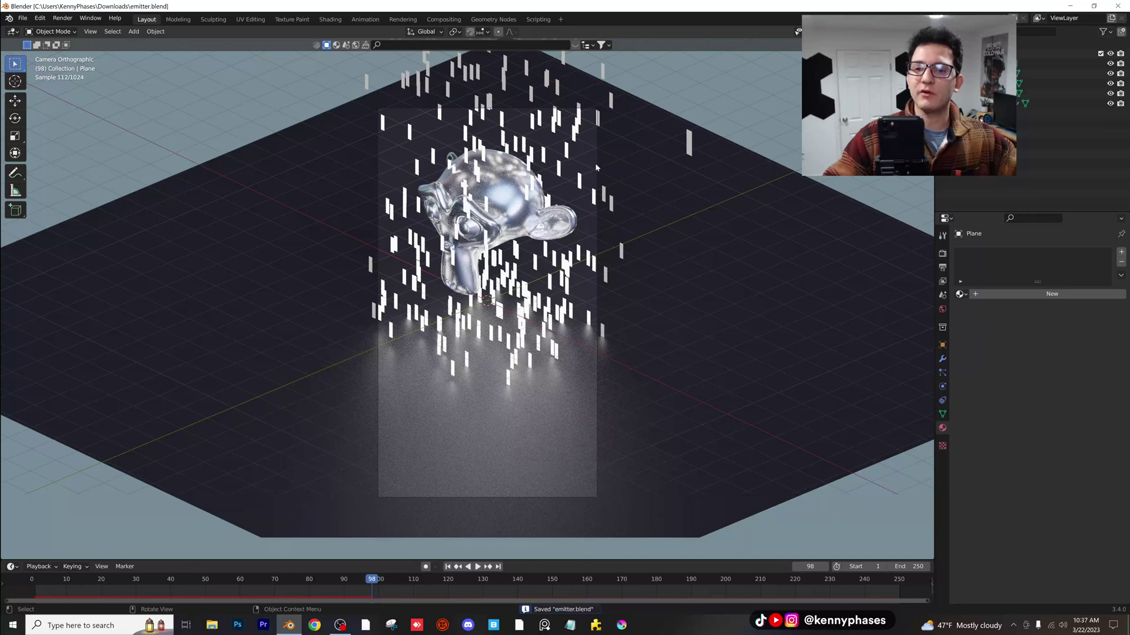
Open the single strip plane's material in the Shading workspace, framing the strip and enlarging the node editor around its nodes.
click(690, 143)
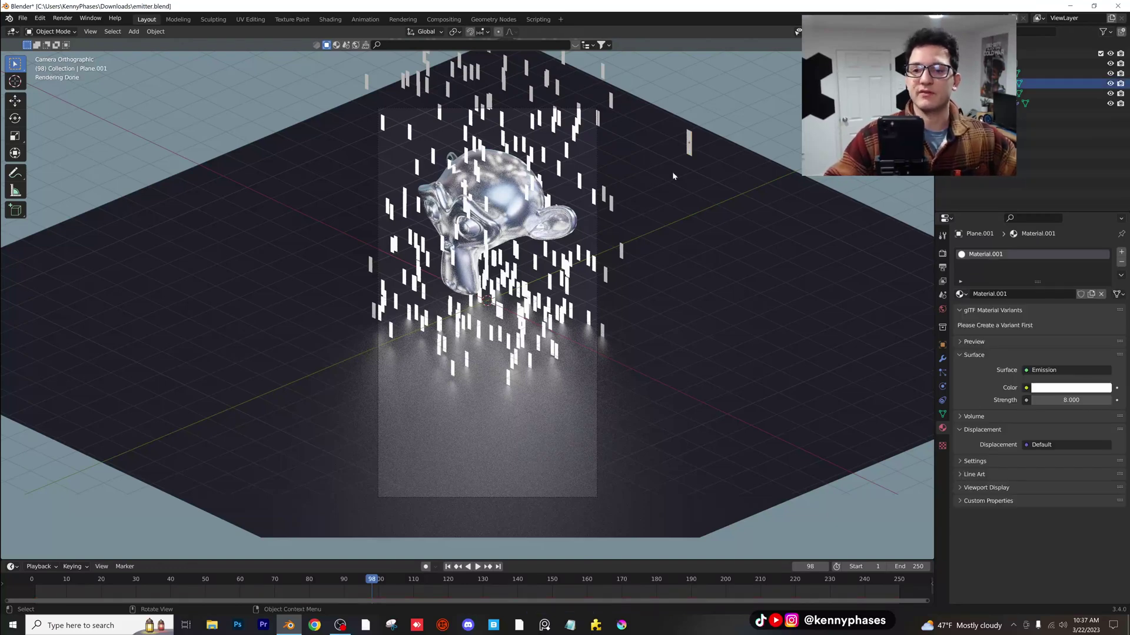
click(323, 23)
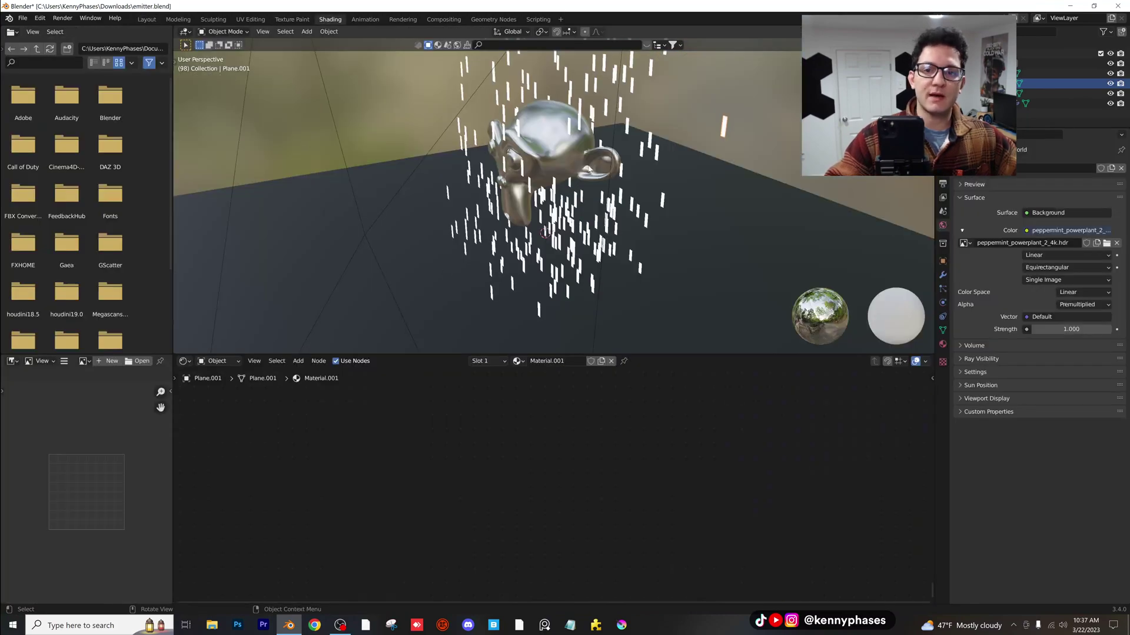
scroll(689, 171, up, 2)
mouse_move(694, 170)
shift+middle_down()
mouse_move(449, 170)
mouse_move(489, 171)
shift+middle_up()
middle_drag(411, 170, 596, 234)
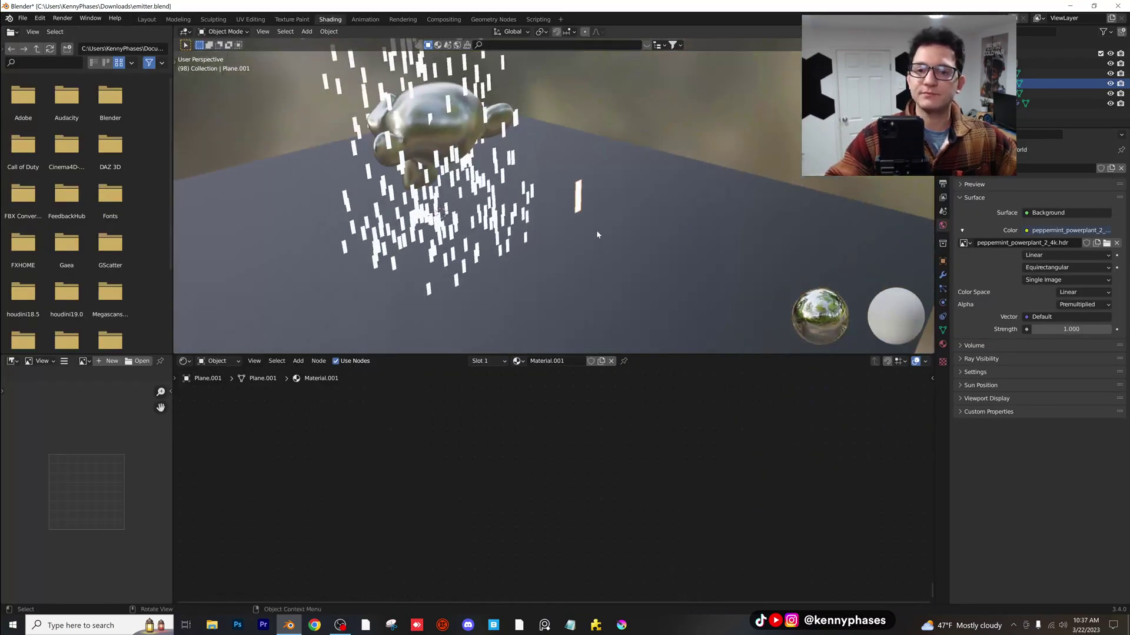
key(KP_Decimal)
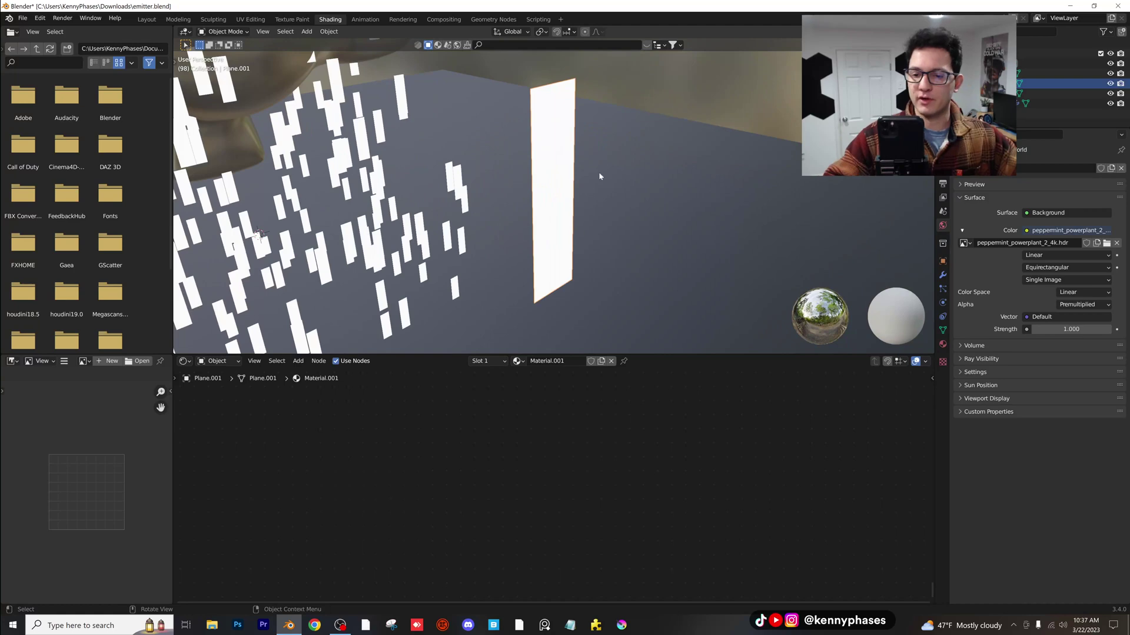
scroll(523, 148, down, 1)
mouse_move(523, 147)
middle_down()
mouse_move(515, 132)
mouse_move(529, 148)
middle_up()
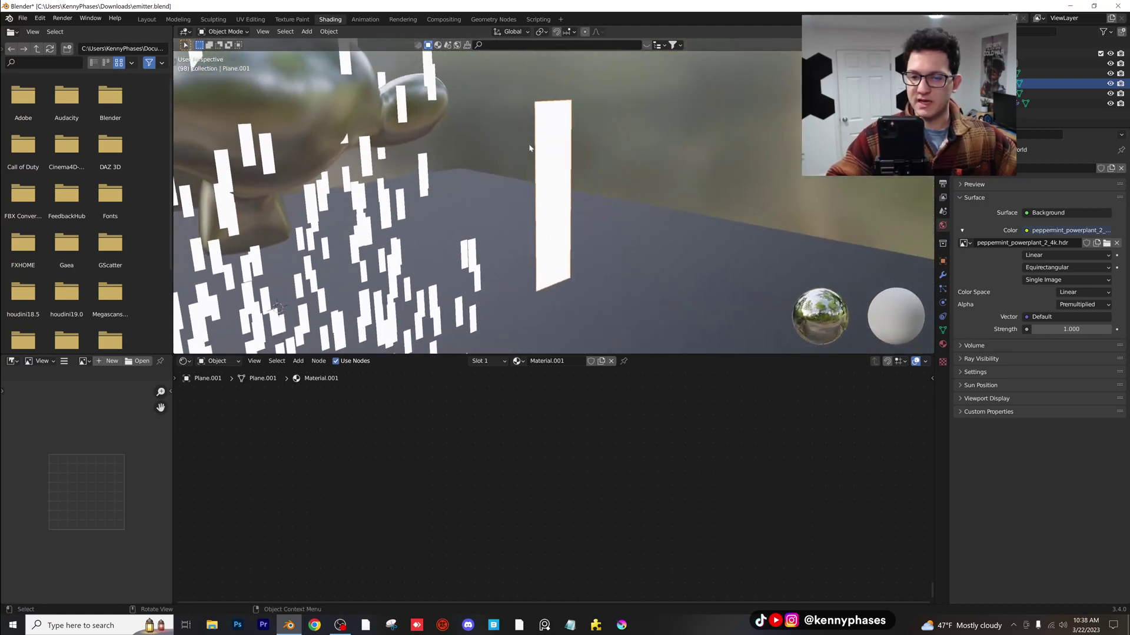
drag(444, 355, 445, 224)
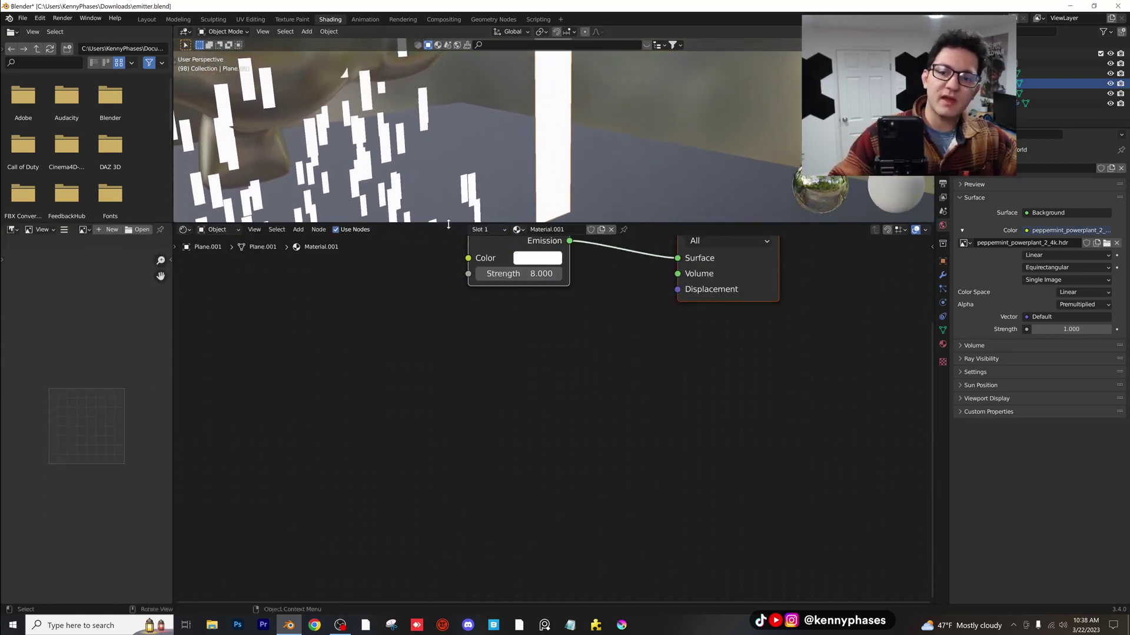
key(Home)
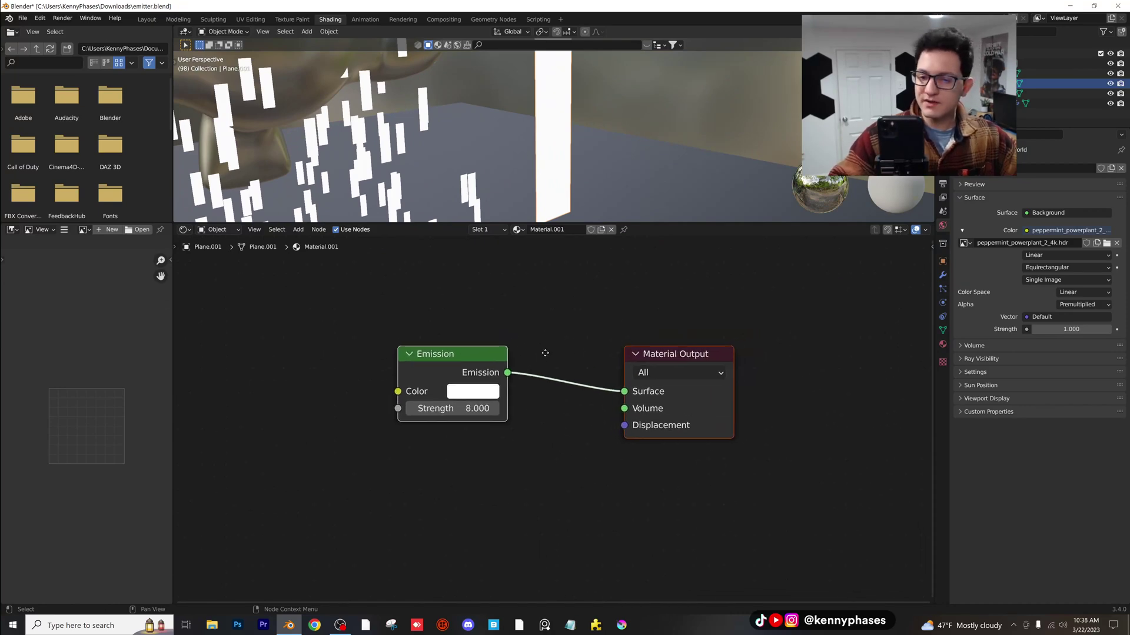
Insert a Mix Shader node between the Emission and Material Output nodes.
click(298, 229)
click(317, 244)
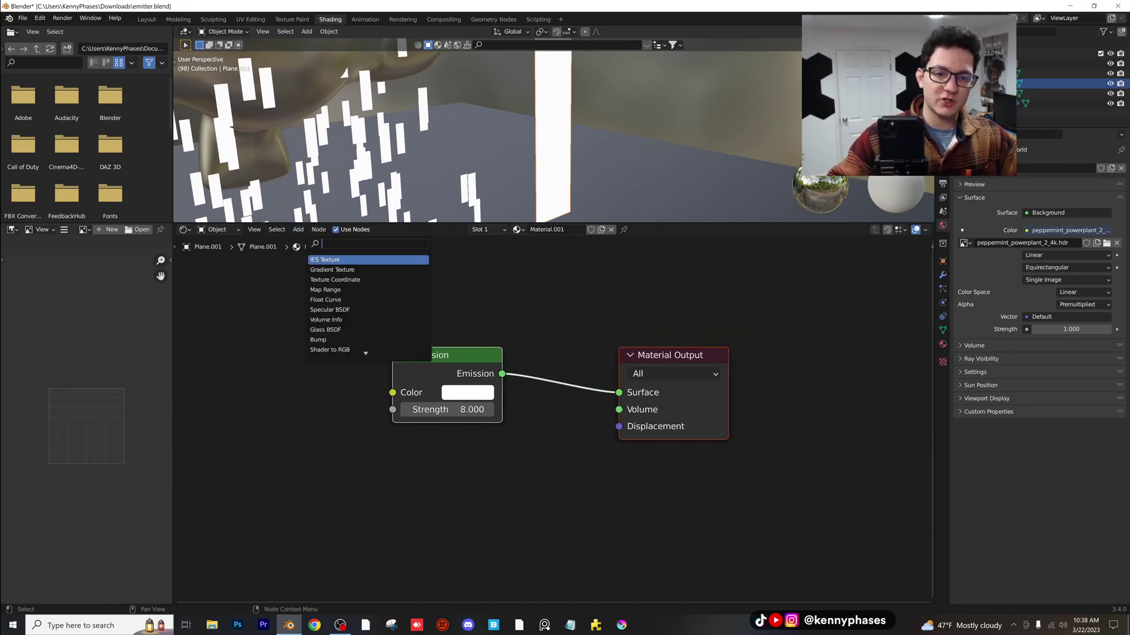
text(mix)
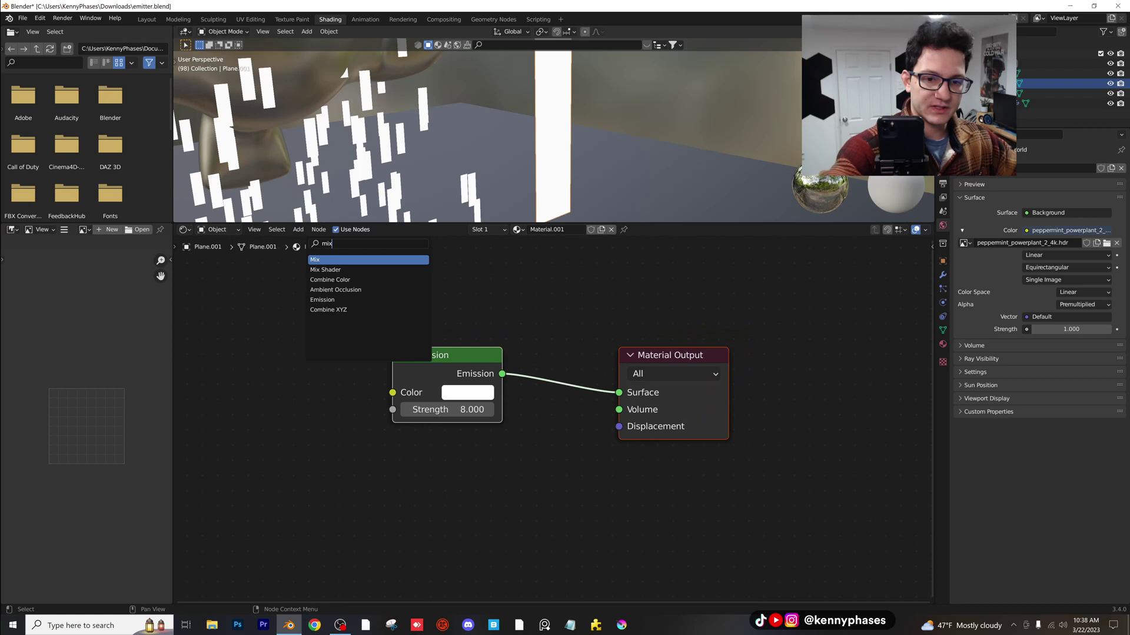
key(Down)
key(Return)
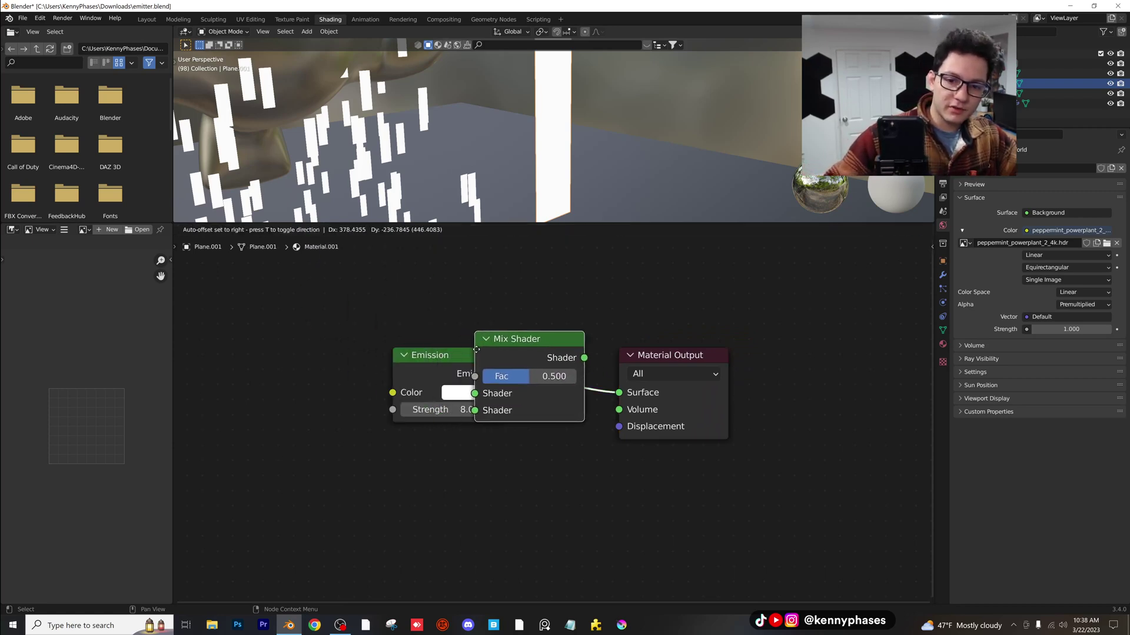
click(488, 370)
Add a Transparent BSDF below the Emission node and connect it to the Mix Shader's second shader input.
click(298, 229)
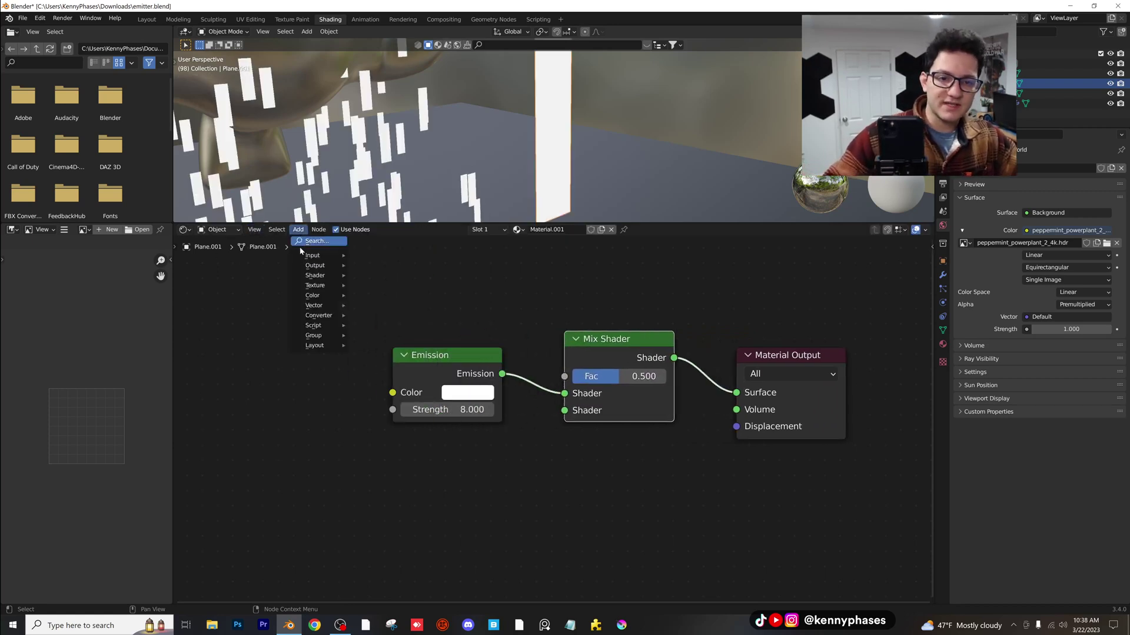
click(314, 244)
text(tra)
key(Down)
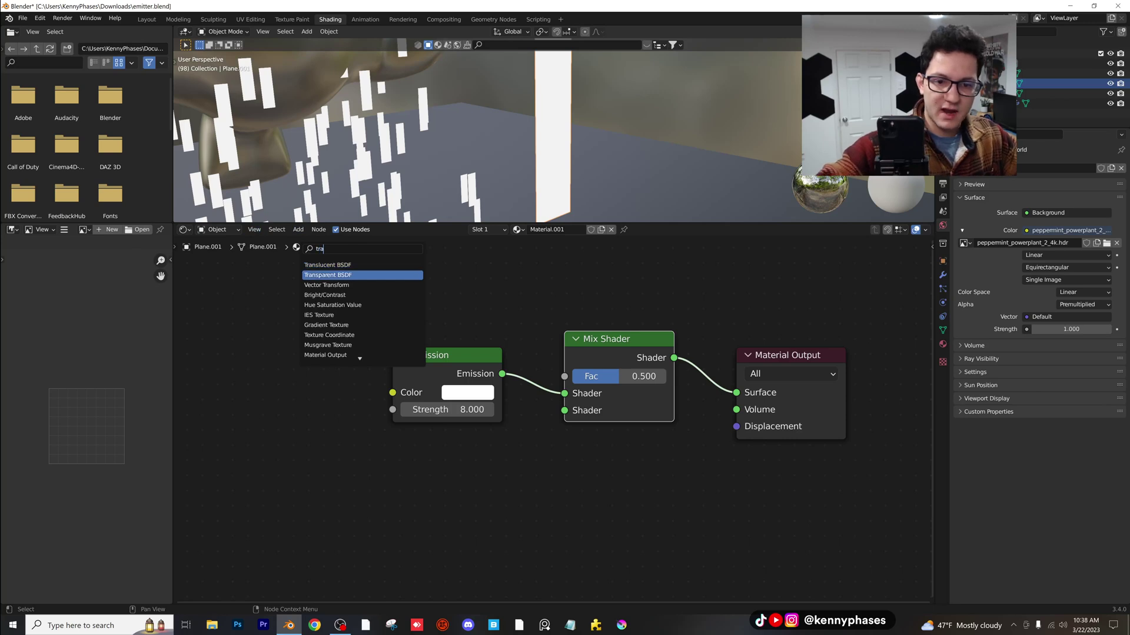
key(Return)
click(469, 464)
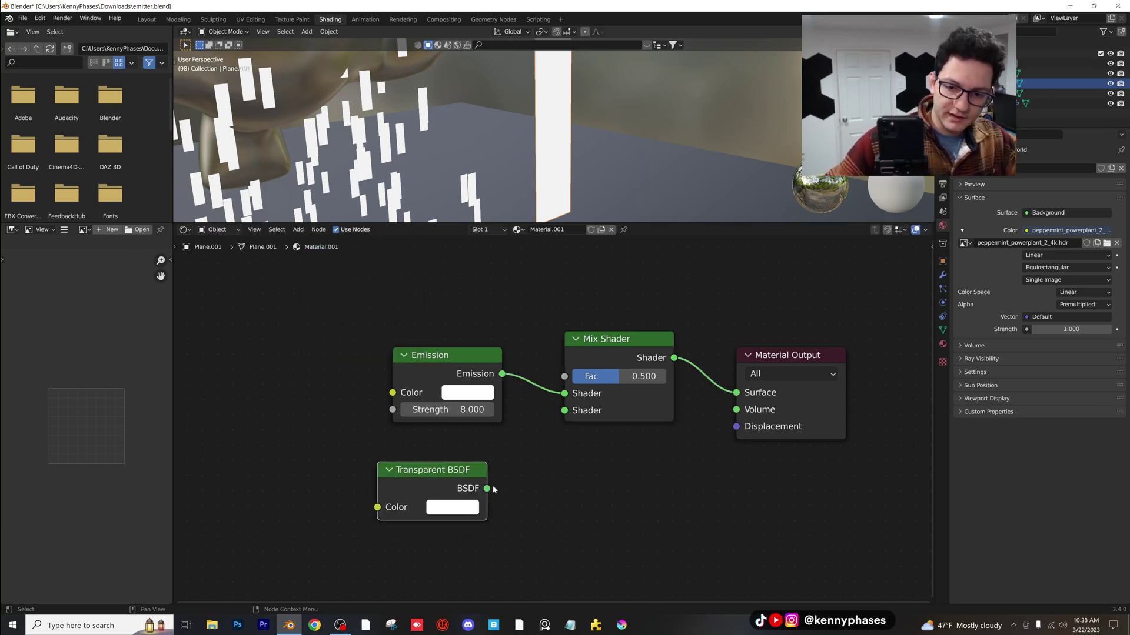
drag(569, 415, 569, 414)
drag(440, 469, 455, 452)
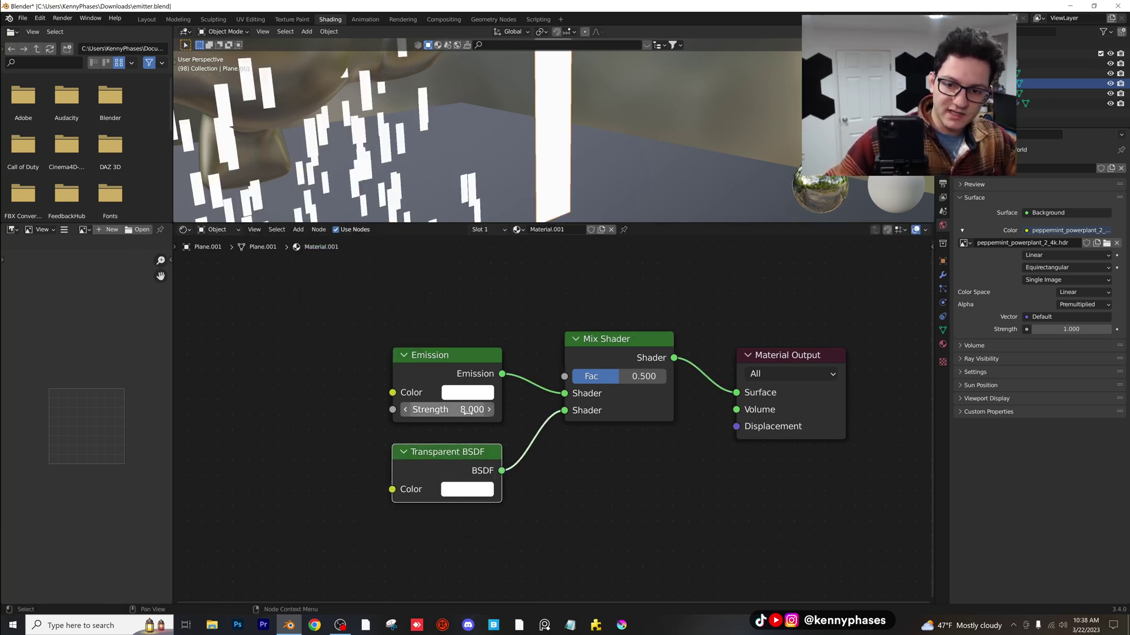
Set the Mix Shader's Fac to 0.476 and shift the Emission node slightly away from it.
drag(622, 377, 623, 377)
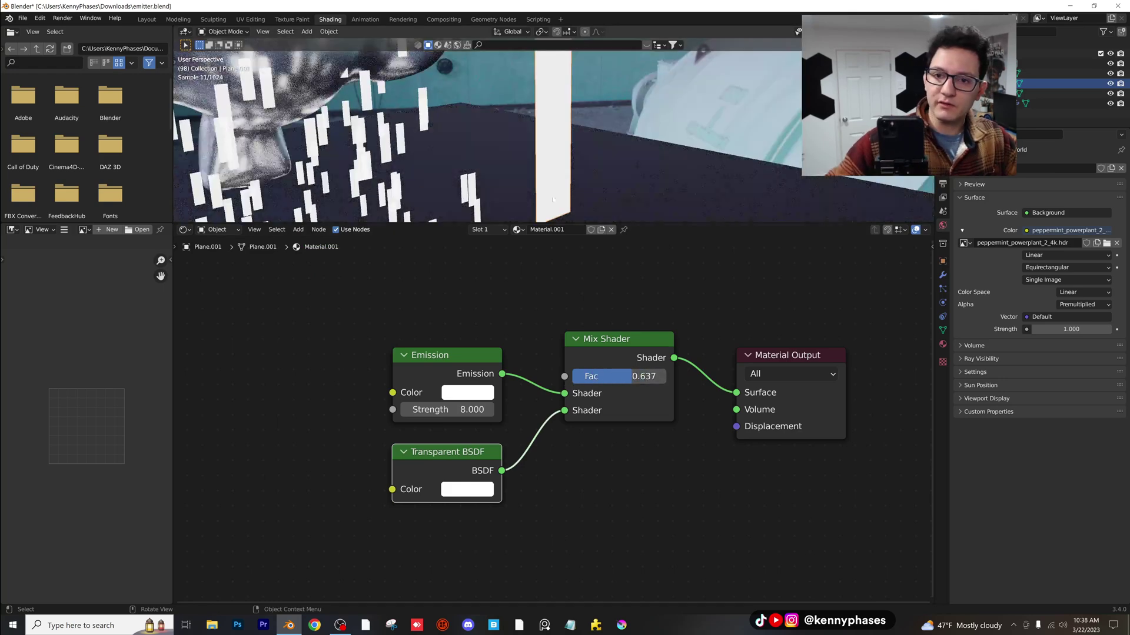
mouse_move(633, 376)
mouse_down()
mouse_move(580, 376)
mouse_move(667, 376)
mouse_move(616, 376)
mouse_up()
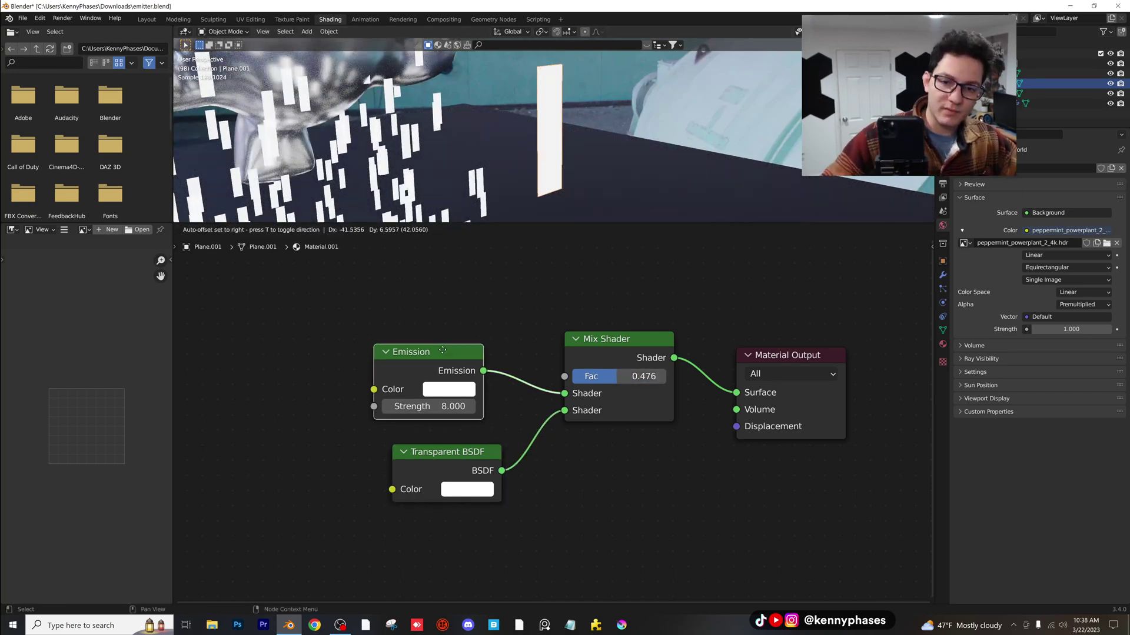
drag(442, 350, 443, 352)
Add a ColorRamp node and place it above the Emission node.
scroll(483, 301, down, 3)
middle_drag(533, 308, 611, 326)
click(312, 243)
text(col)
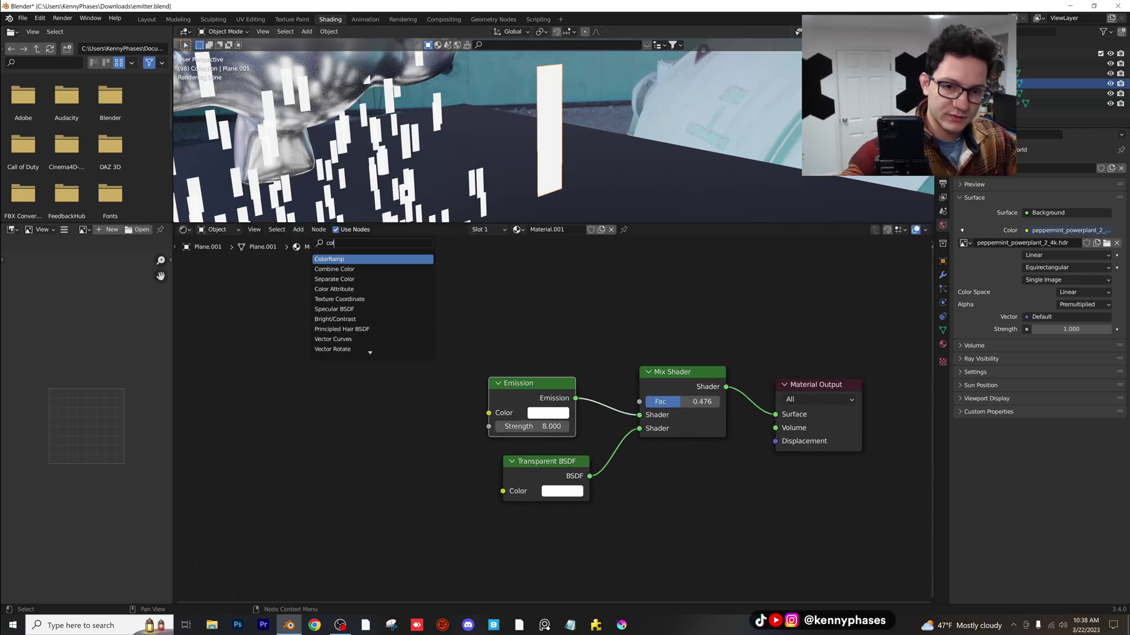
key(Return)
click(403, 257)
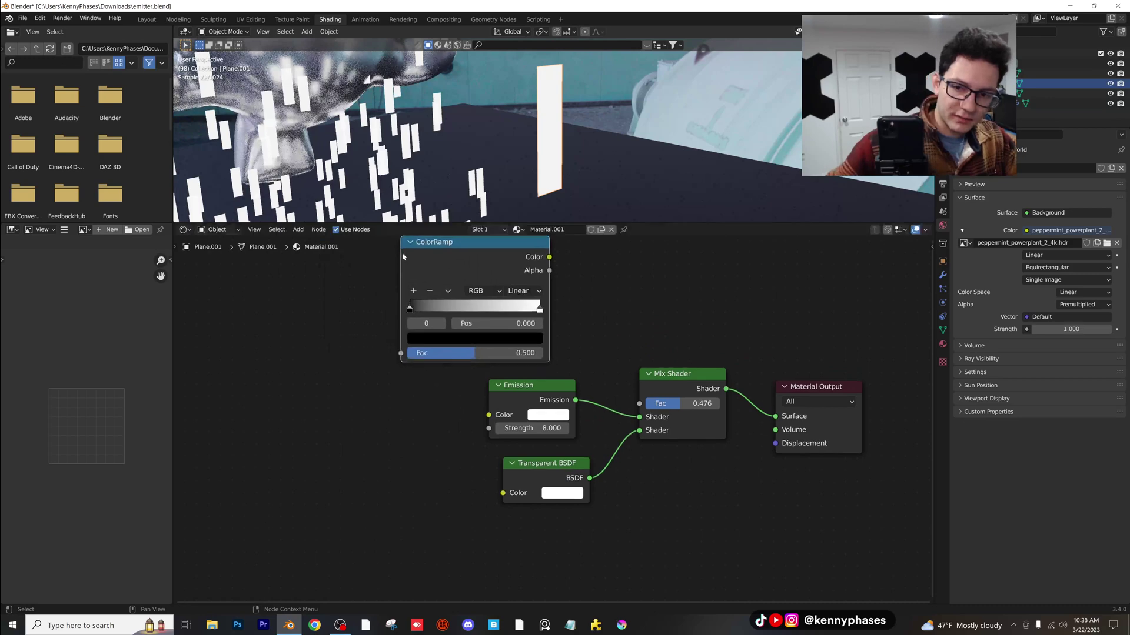
Add a Mapping node and place it before the ColorRamp node.
click(298, 230)
text(maoo)
key(Return)
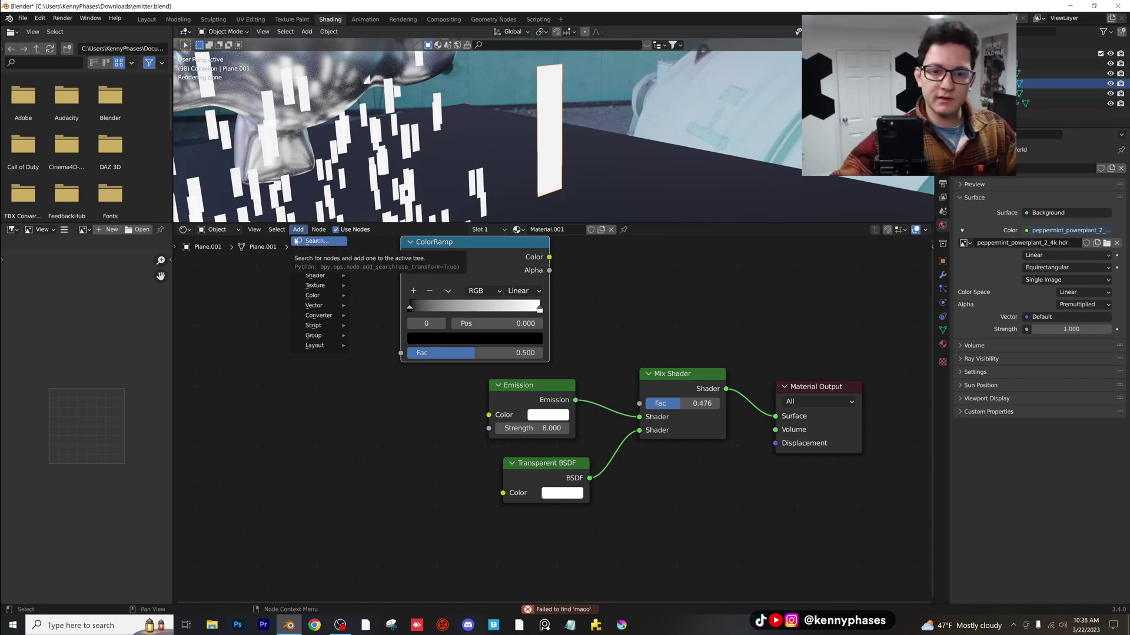
click(306, 242)
key(Return)
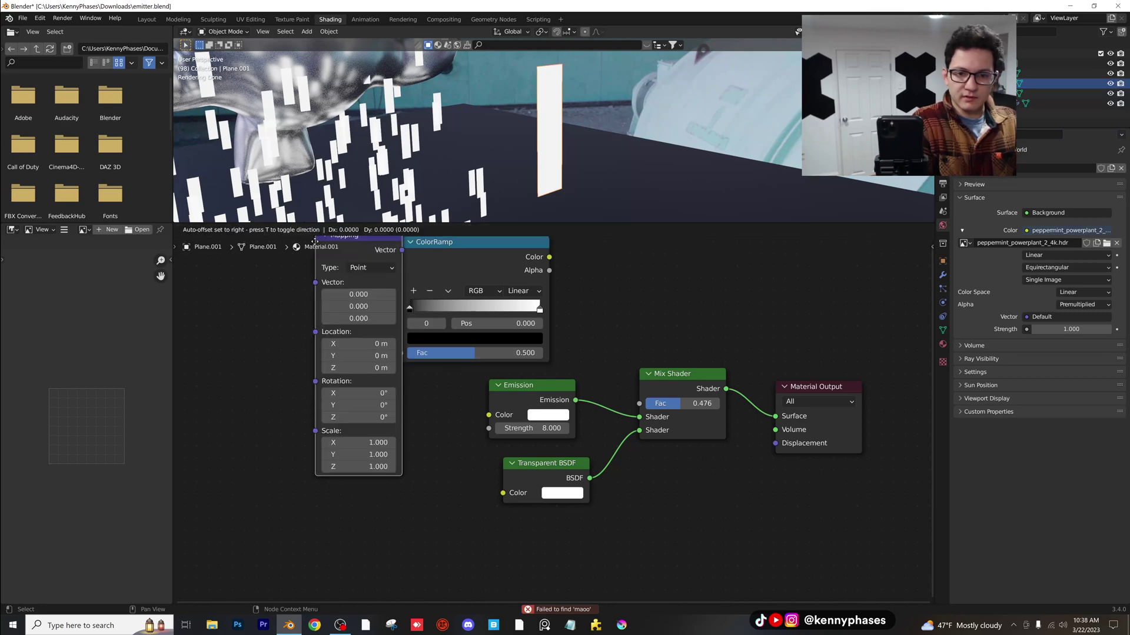
click(276, 280)
scroll(365, 278, down, 3)
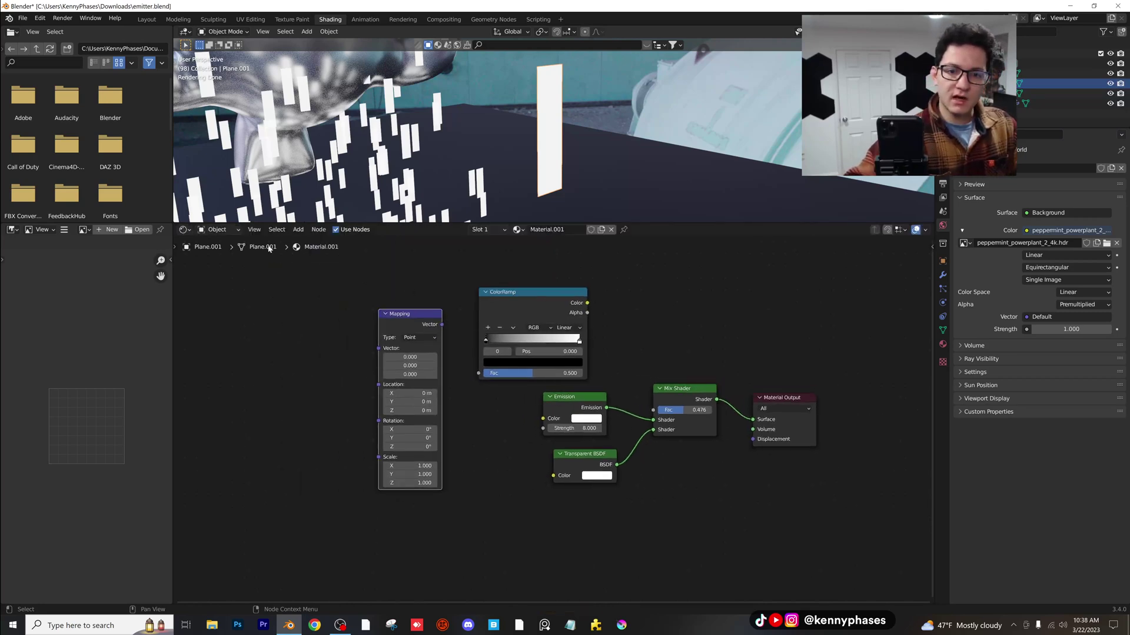
Add a Texture Coordinate node before the Mapping node and connect its Generated output to the Mapping Vector input.
click(299, 229)
click(304, 241)
text(textu)
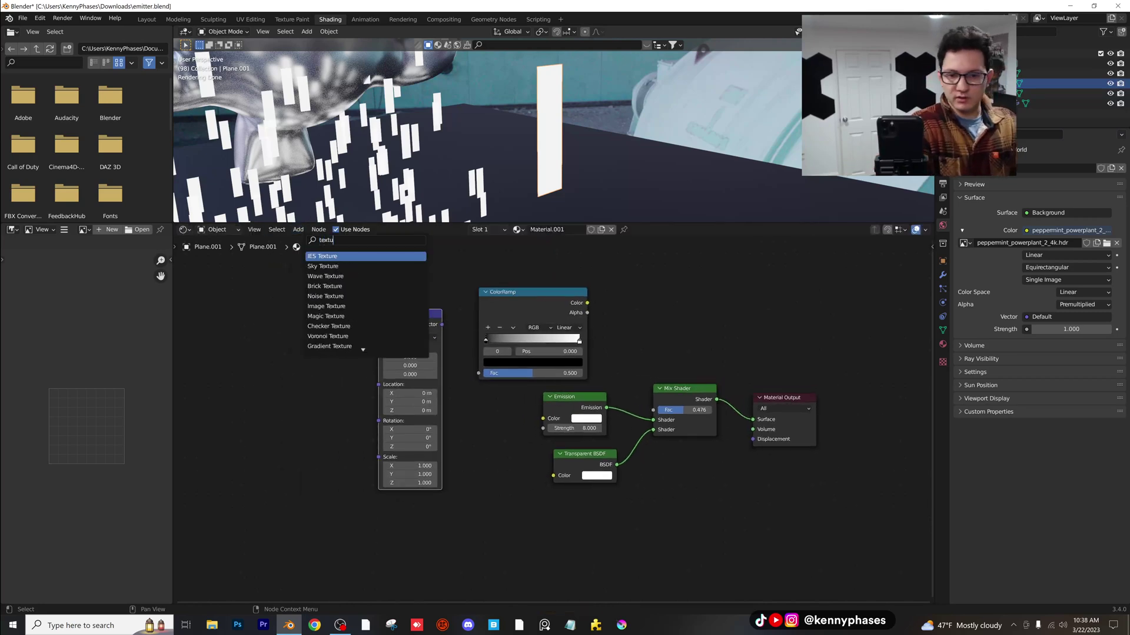
text(re co)
key(Return)
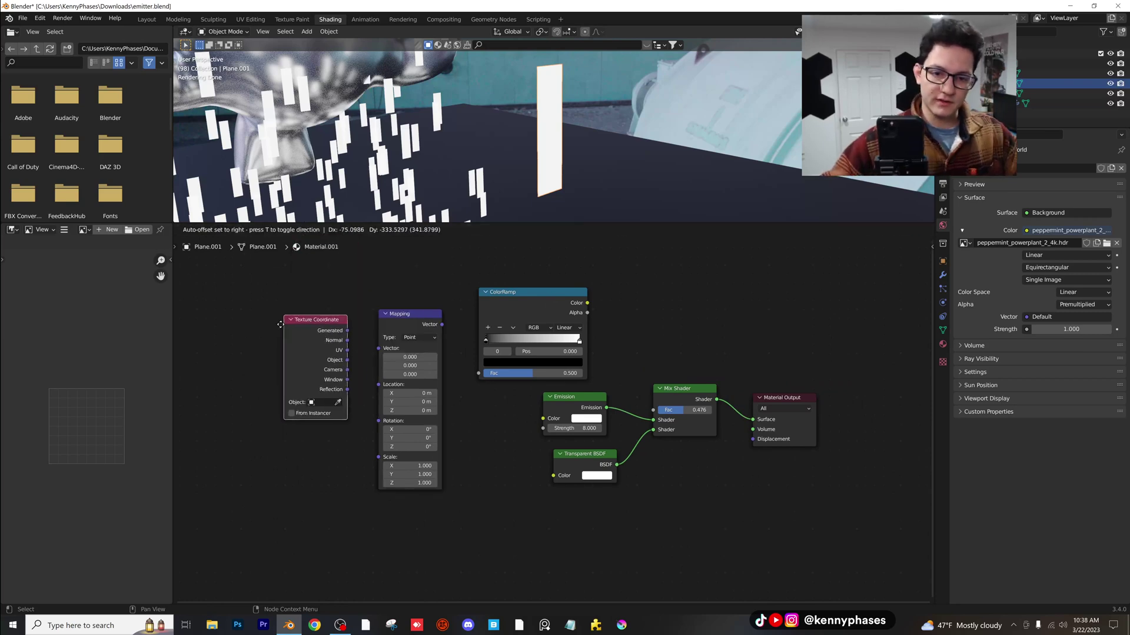
click(338, 336)
drag(376, 352, 378, 349)
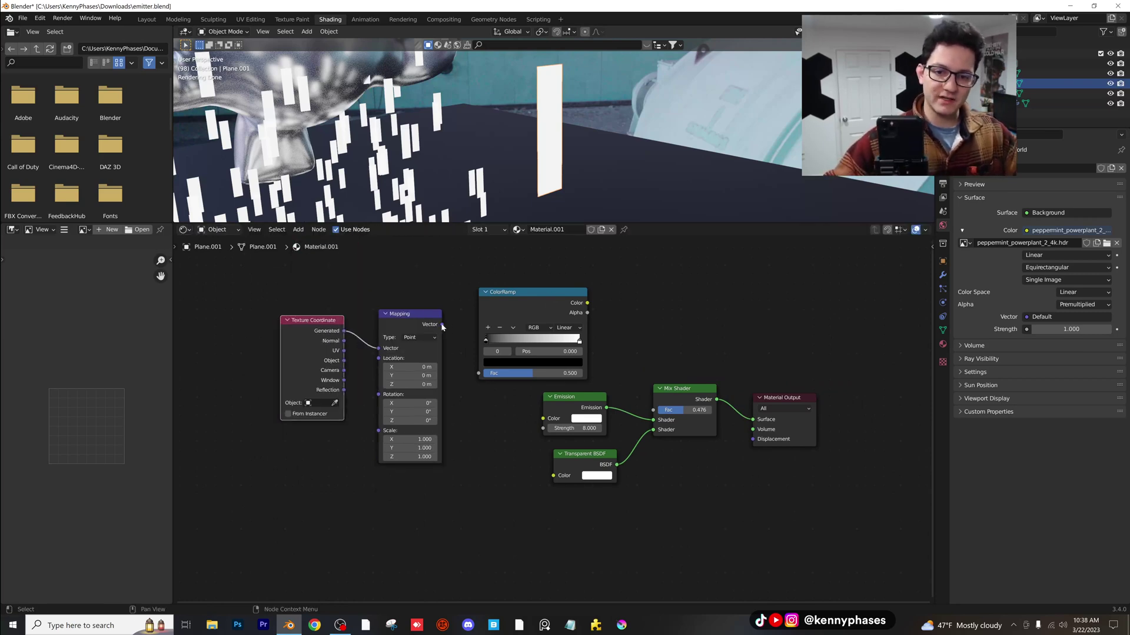
Connect the Mapping Vector output to the ColorRamp Fac and the ColorRamp Color to the Mix Shader Fac.
drag(442, 327, 478, 373)
middle_drag(651, 320, 566, 339)
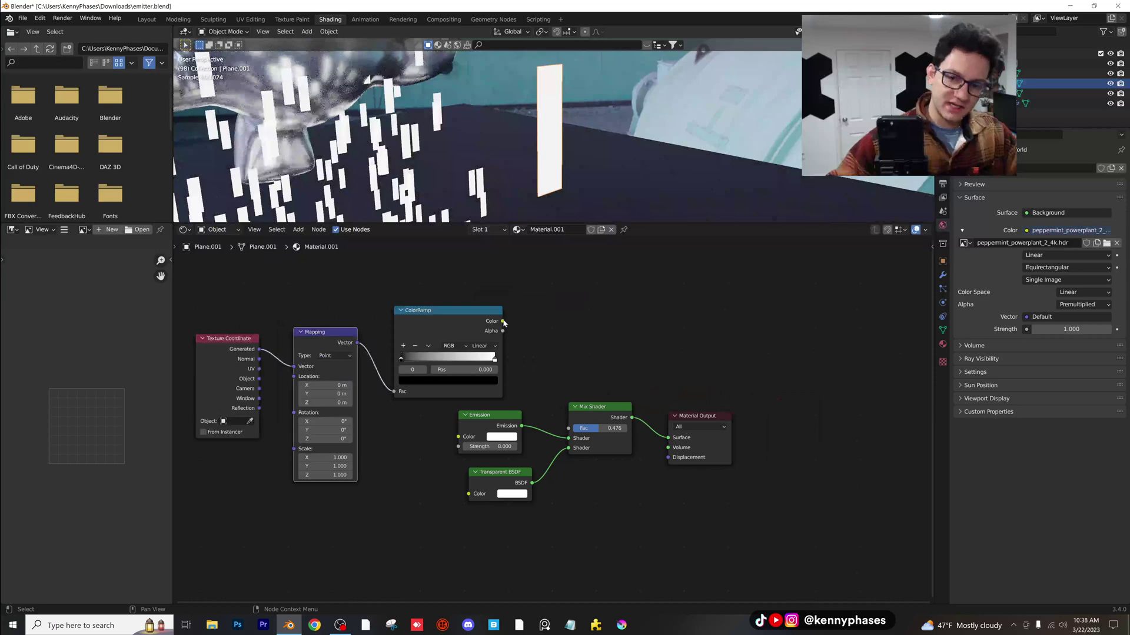
drag(504, 322, 568, 428)
middle_drag(585, 373, 654, 352)
scroll(497, 366, up, 1)
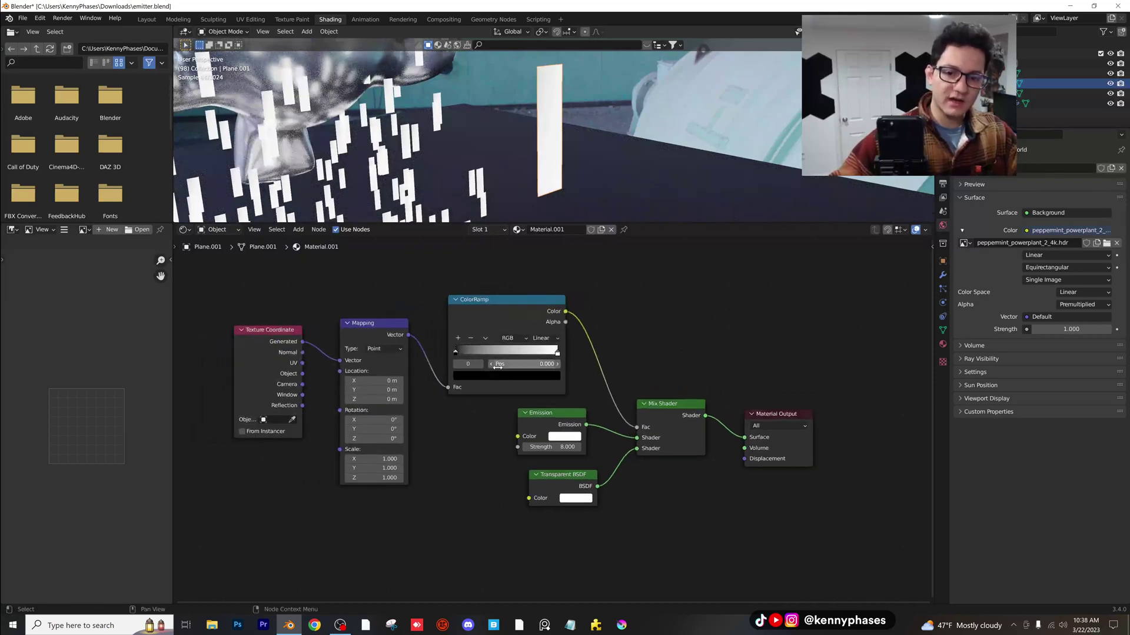
Narrow the ColorRamp transition with the white stop at 0.588 and set the Mapping node's Z rotation to -45.2°.
drag(457, 355, 516, 353)
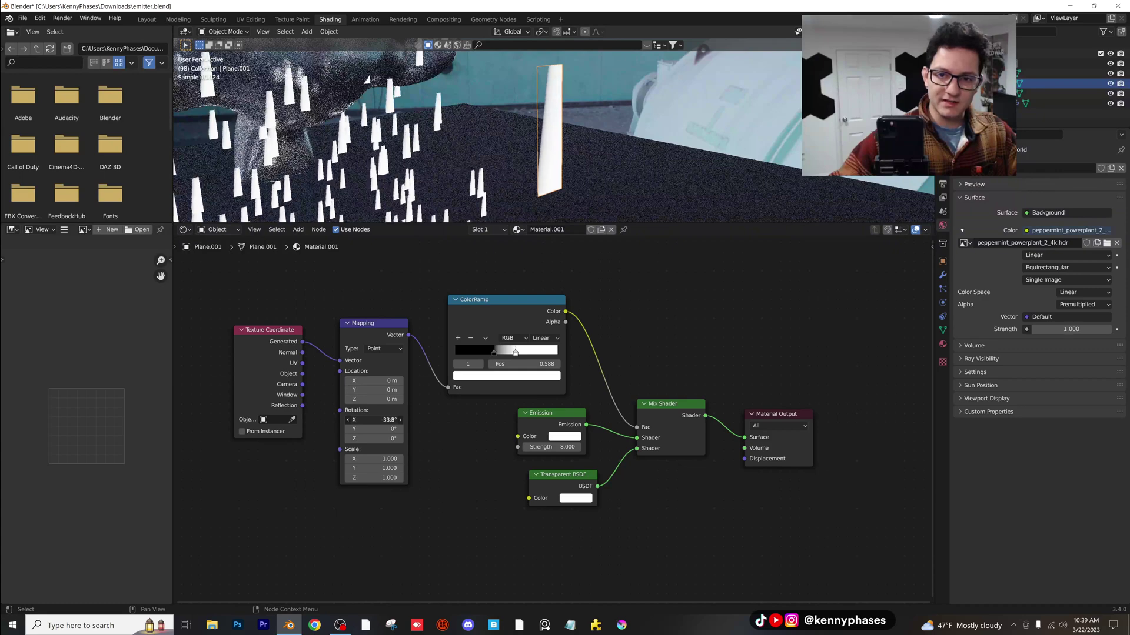
mouse_move(374, 429)
mouse_down()
mouse_move(353, 429)
mouse_move(397, 429)
mouse_move(372, 439)
mouse_up()
key(ctrl+z)
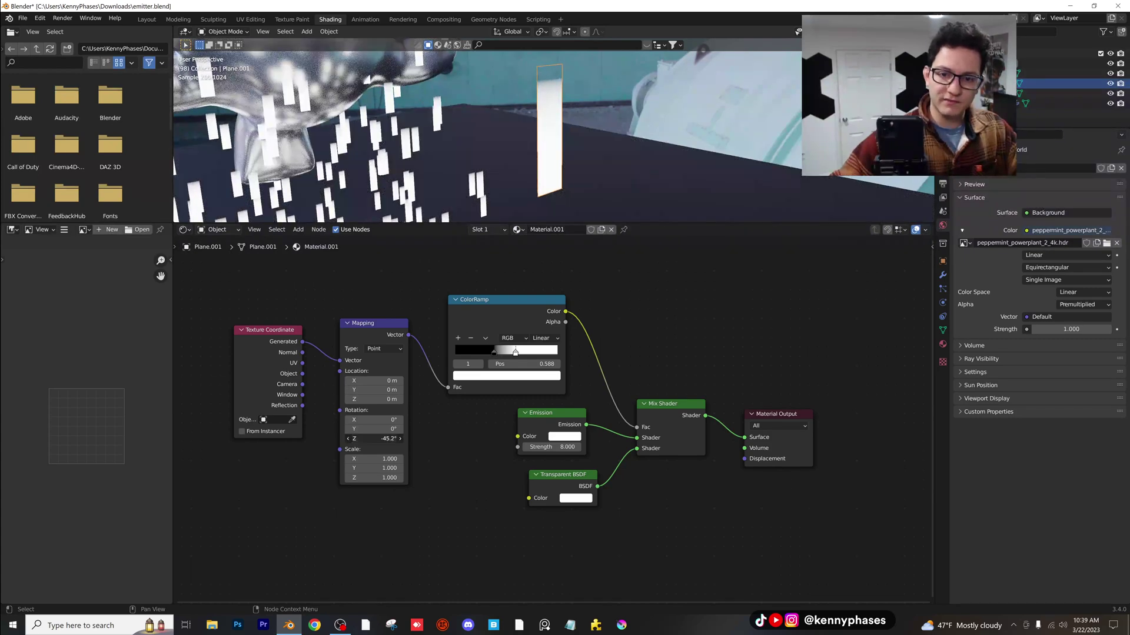
Reverse the ColorRamp gradient with the white stop at 0.298 and set the Mapping node's Y scale to 0.550.
mouse_move(494, 355)
mouse_down()
mouse_move(532, 355)
mouse_move(469, 355)
mouse_move(552, 353)
mouse_move(487, 353)
mouse_up()
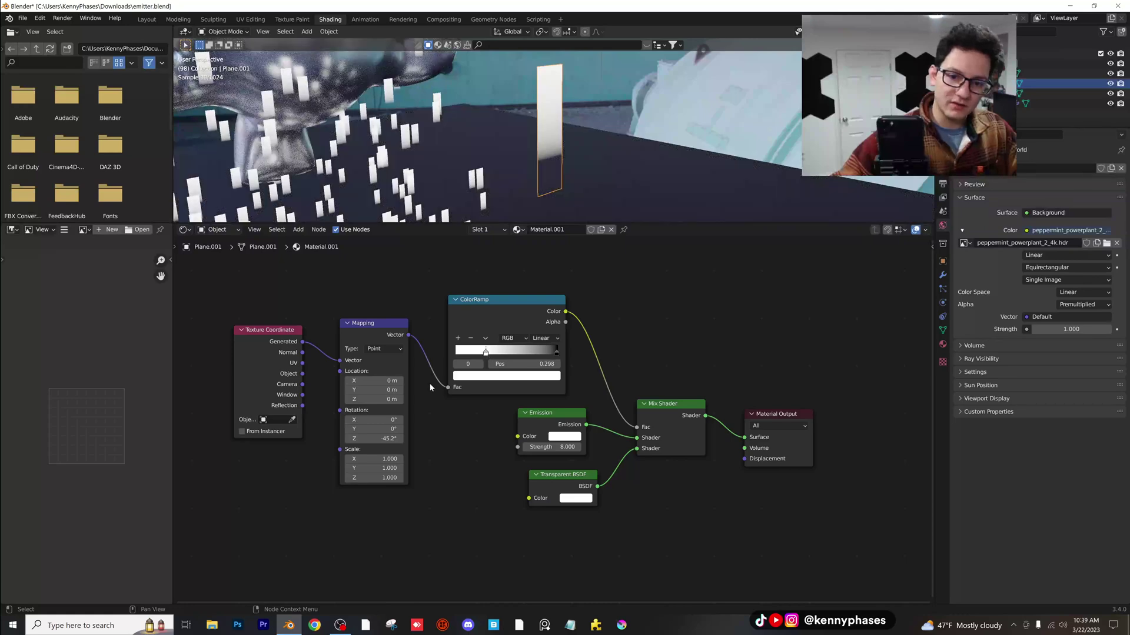
shift+drag(384, 459, 359, 468)
key(ctrl+z)
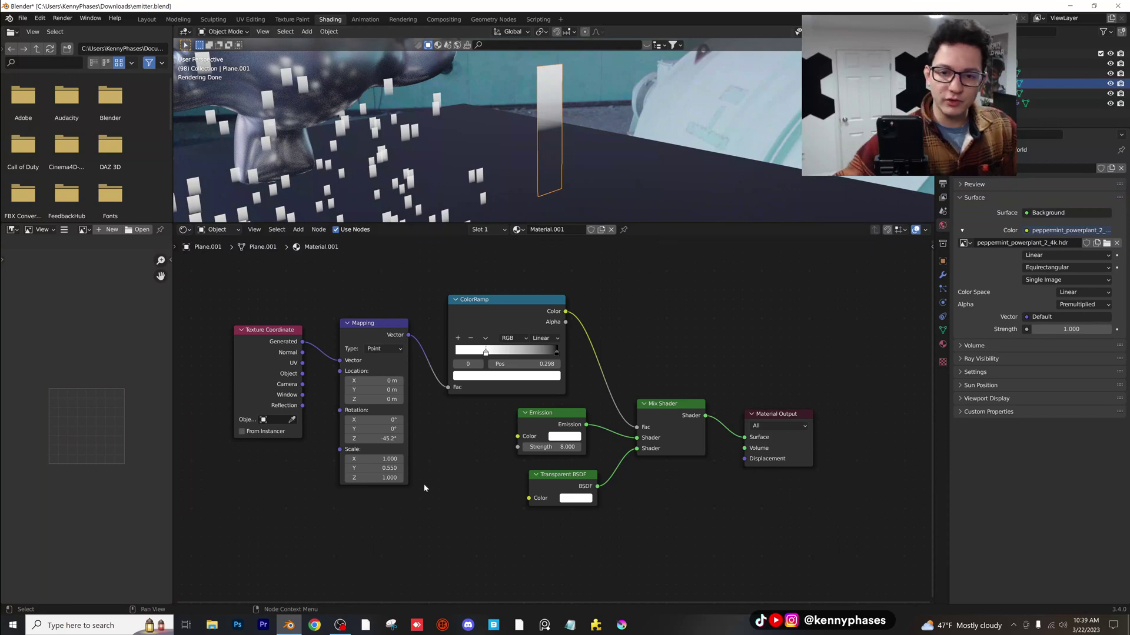
Move the ColorRamp's white stop to 0.223 and set the Mapping node's X location to -0.13 m.
drag(478, 354, 477, 353)
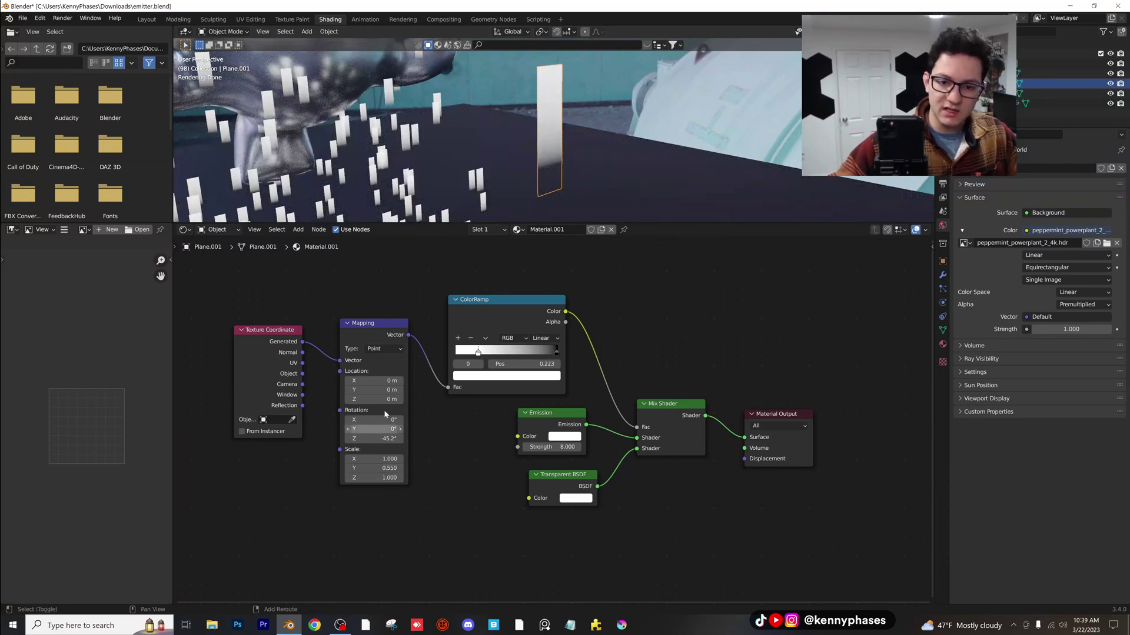
drag(374, 380, 367, 380)
mouse_move(507, 152)
shift+middle_down()
mouse_move(588, 114)
mouse_move(519, 158)
shift+middle_up()
scroll(520, 160, up, 1)
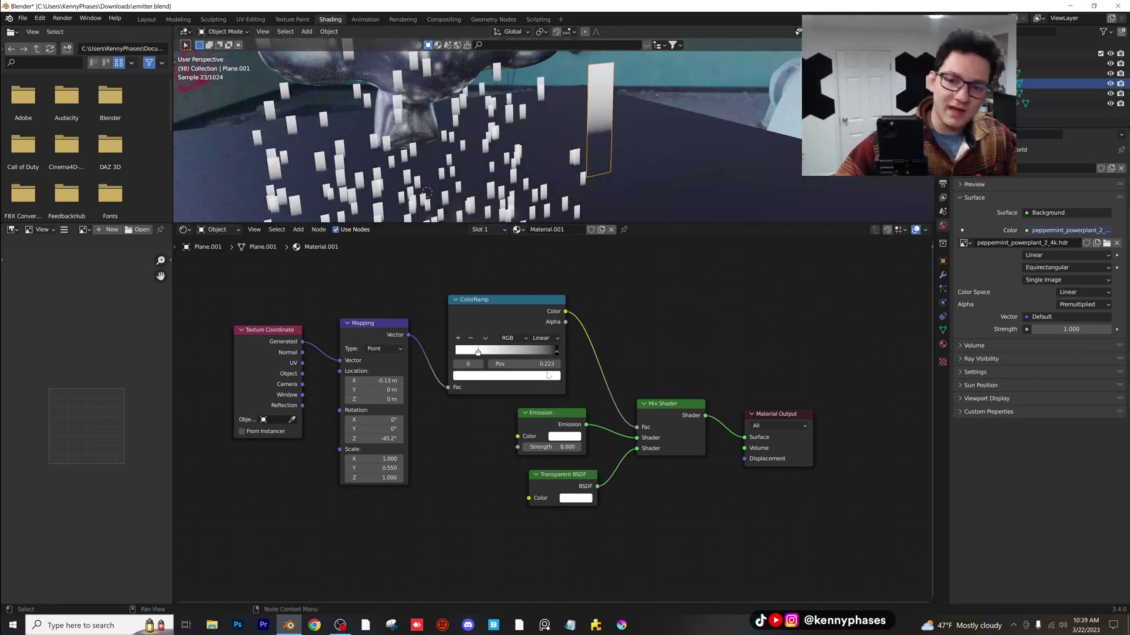
Adjust the ColorRamp's black stop, move the white stop to 0.179 and set the interpolation to Ease.
click(556, 353)
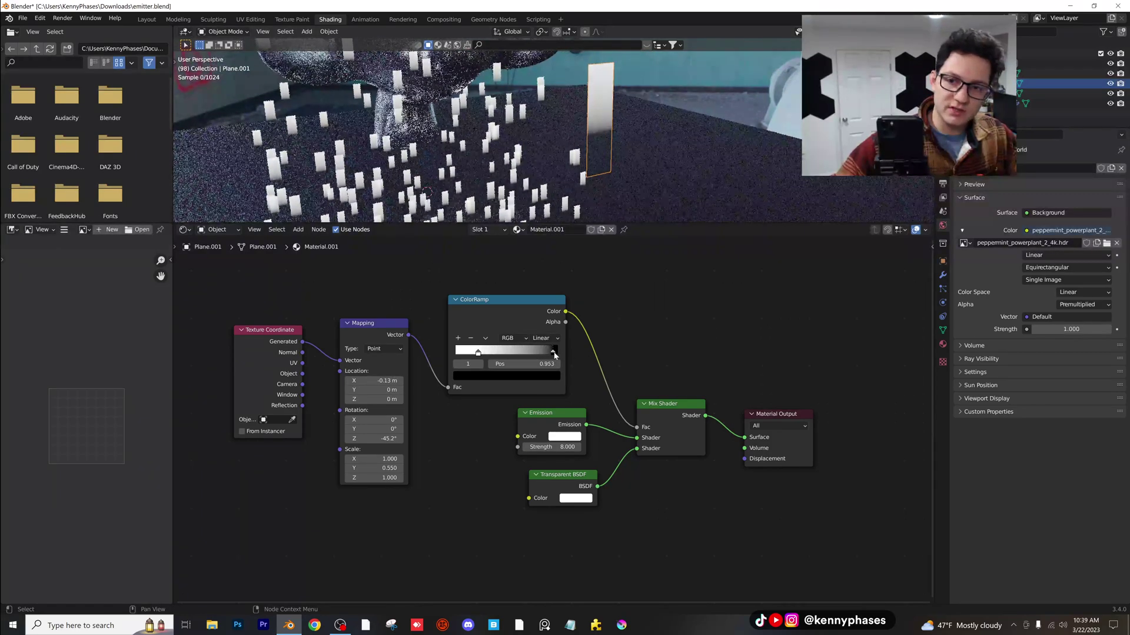
drag(478, 353, 474, 355)
click(545, 339)
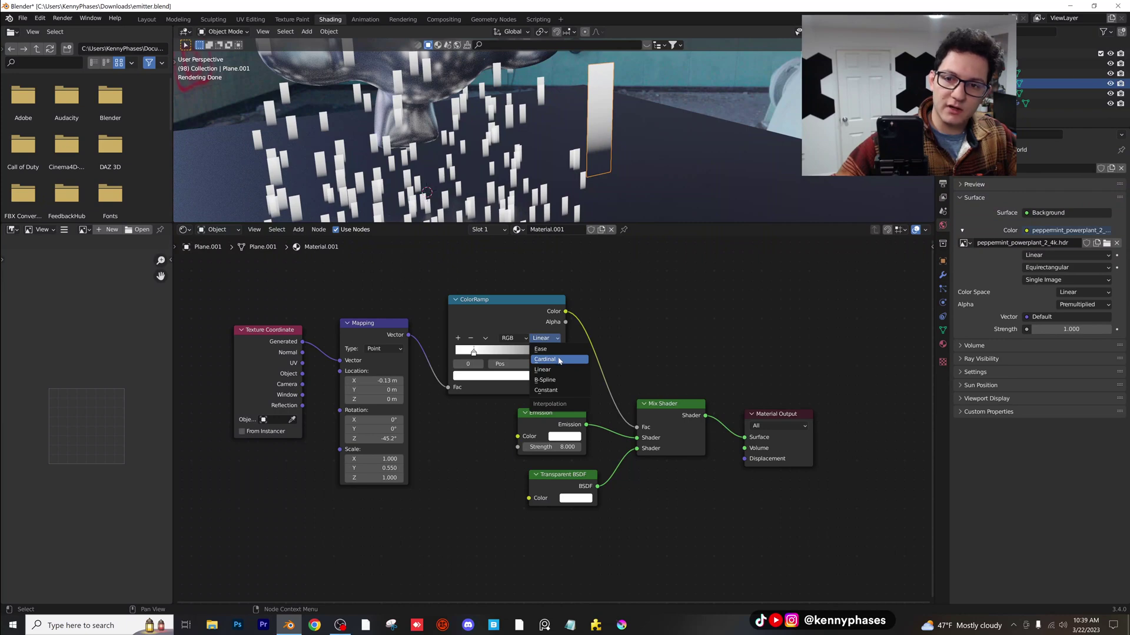
click(559, 360)
click(550, 339)
click(553, 349)
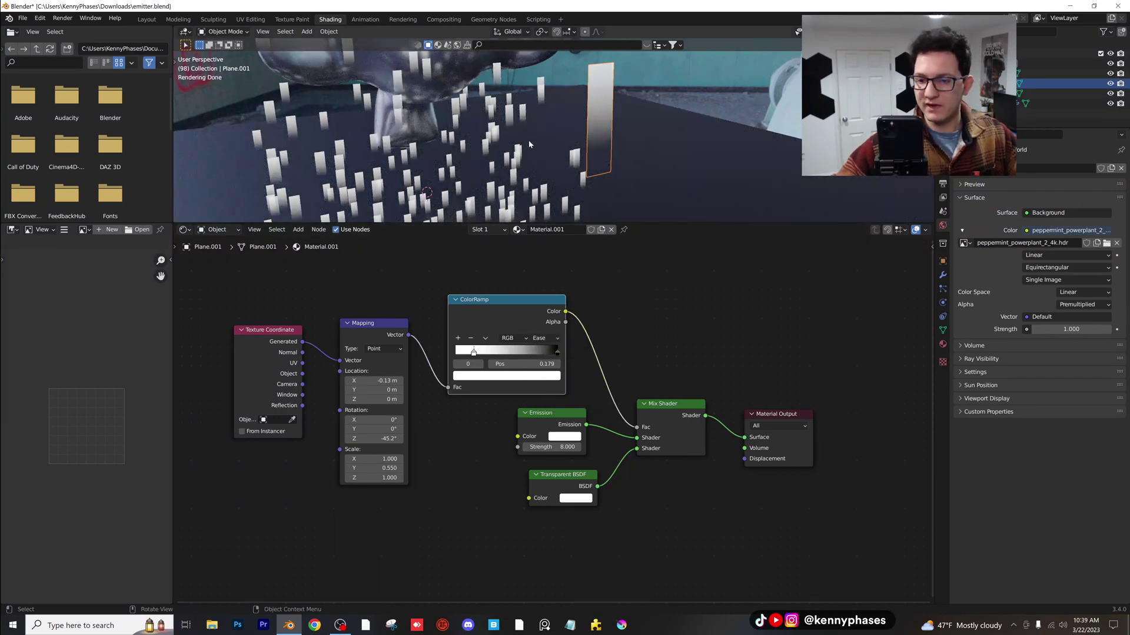
Resize the source strip plane to be thinner and taller by scaling it overall and stretching it along Z.
middle_drag(524, 140, 483, 217)
middle_drag(580, 129, 699, 112)
key(s)
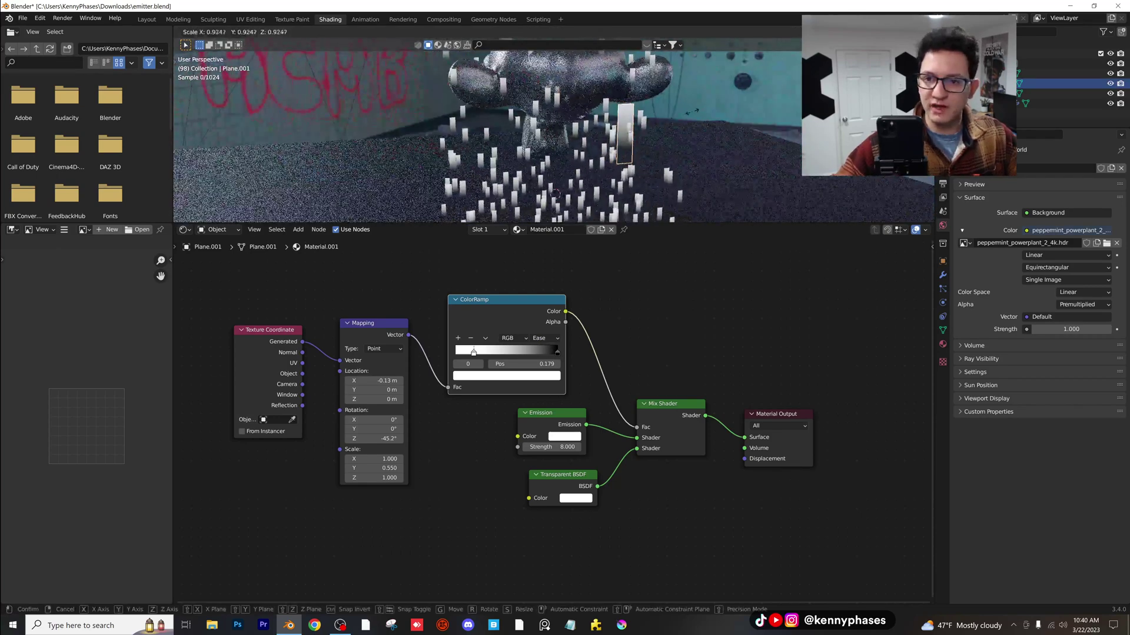
key(z)
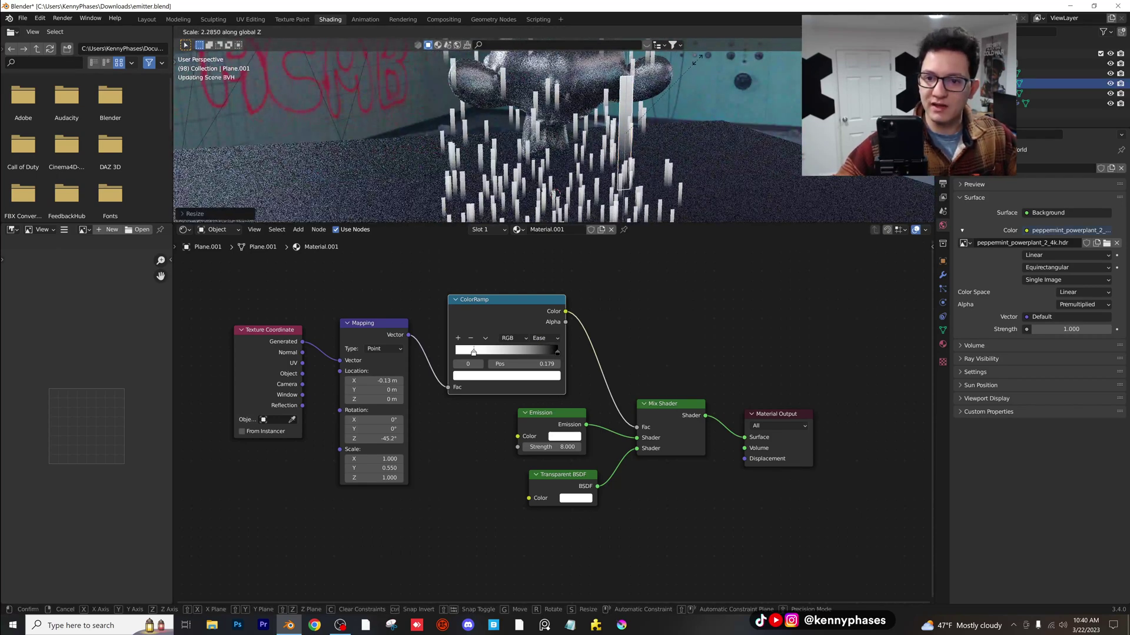
click(677, 84)
middle_drag(590, 125, 242, 88)
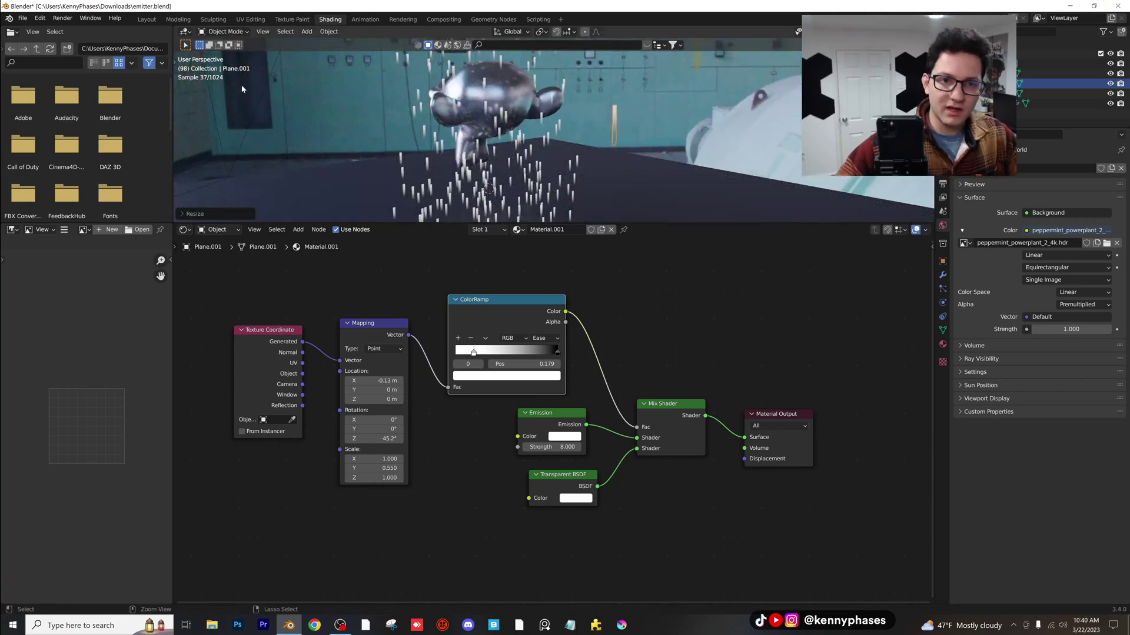
In the Layout workspace, set the emitter plane's particle number to 500 and save the file.
click(145, 19)
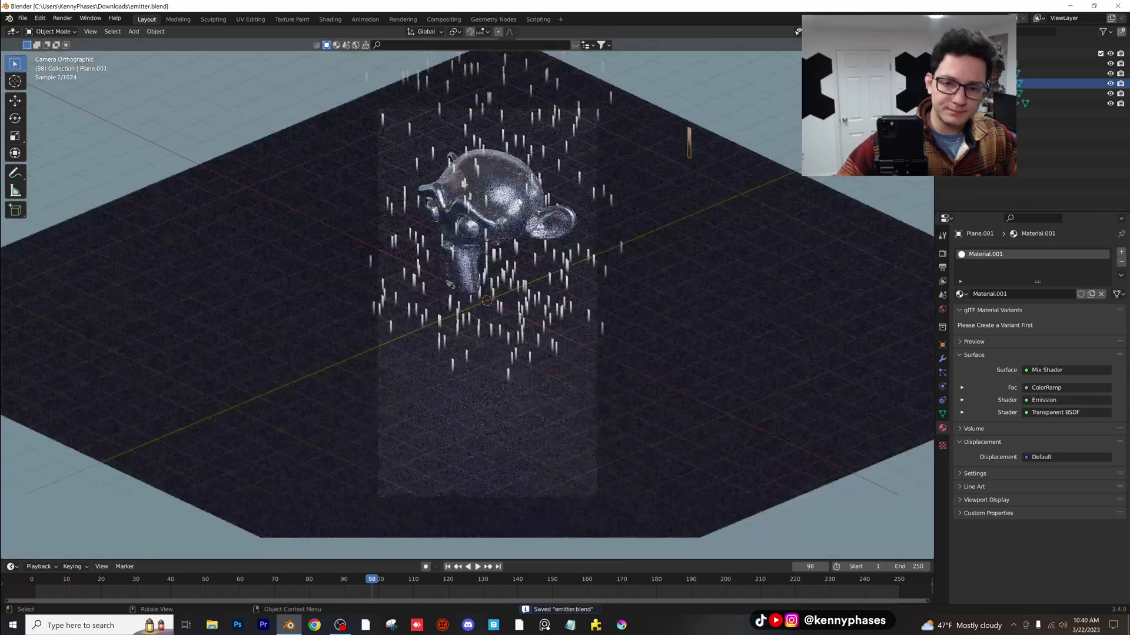
click(559, 121)
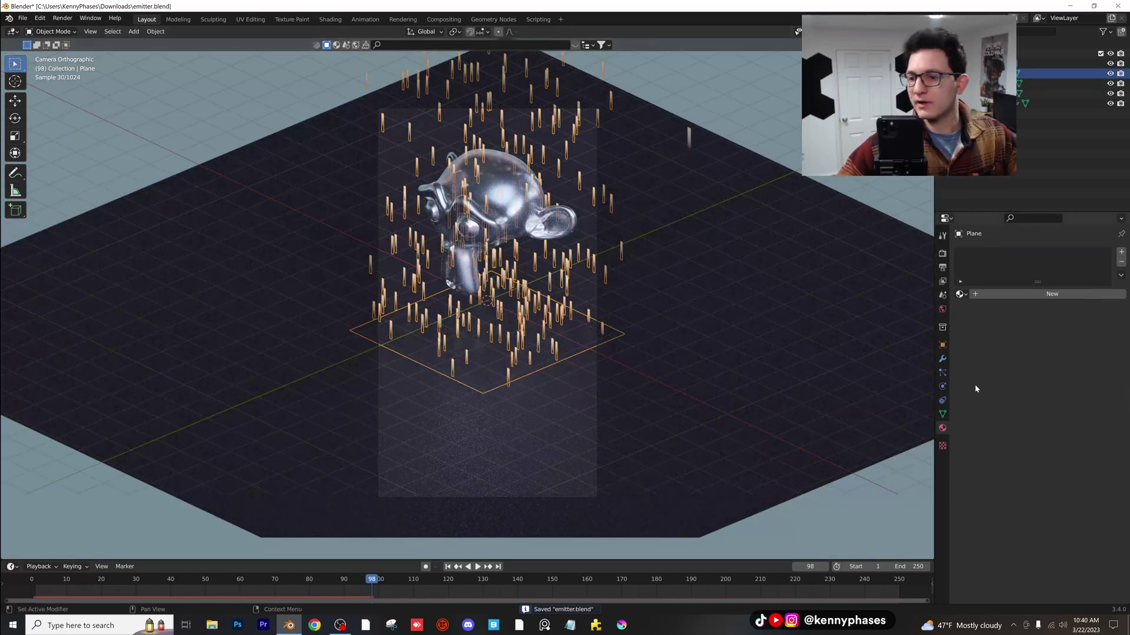
click(942, 386)
click(942, 373)
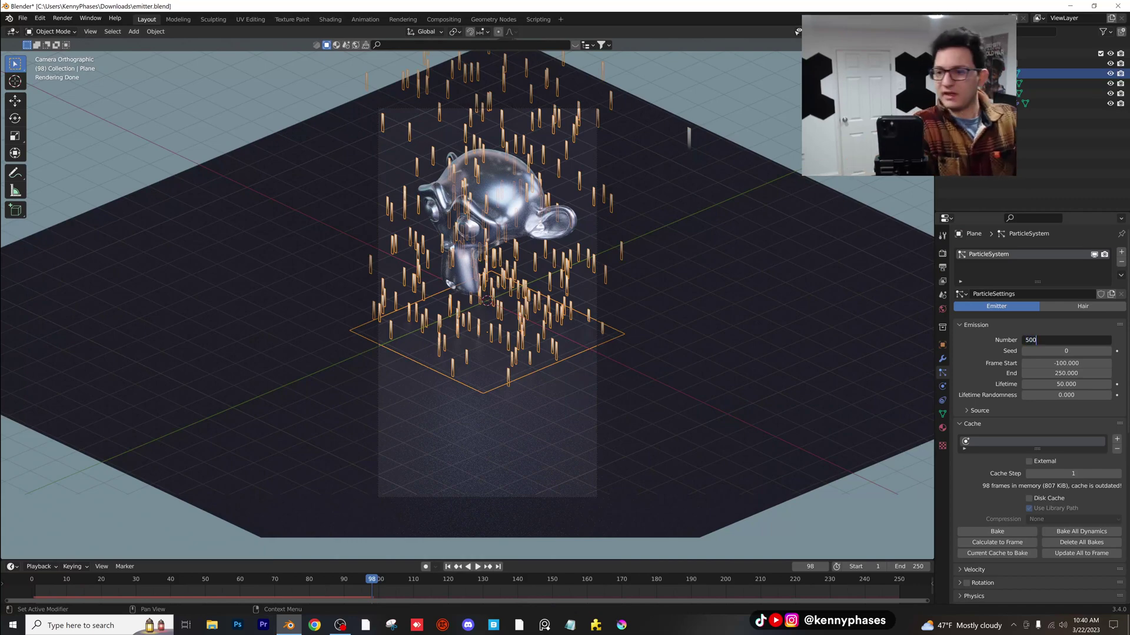
key(Return)
key(ctrl+s)
Play the particle animation from frame 0 to review the rising strips and return to frame 0.
click(27, 582)
key(space)
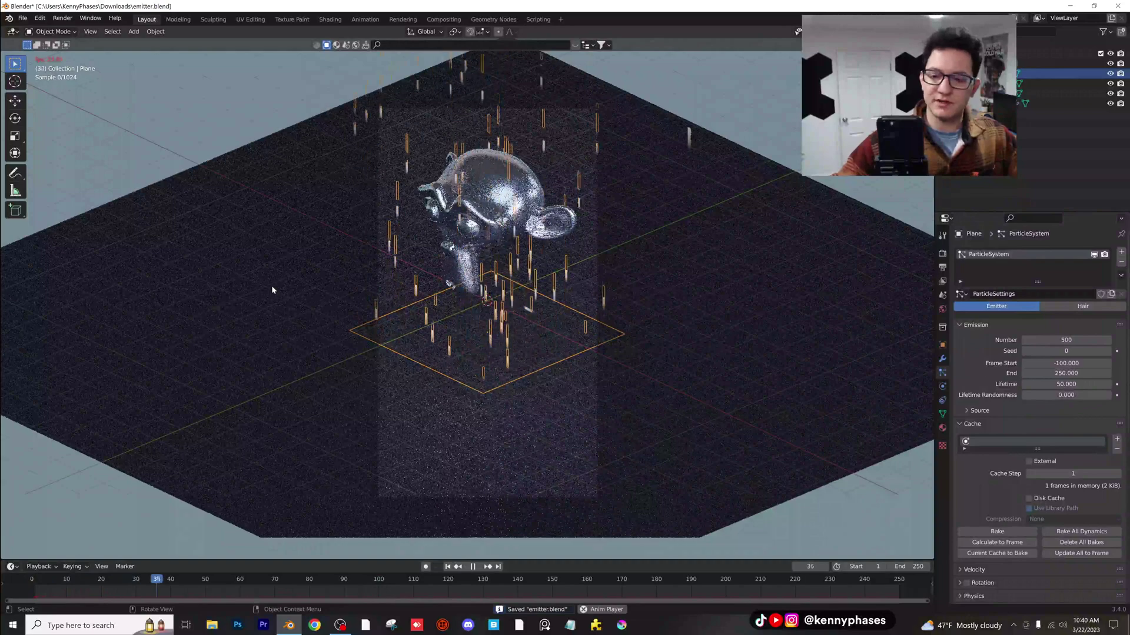
click(673, 137)
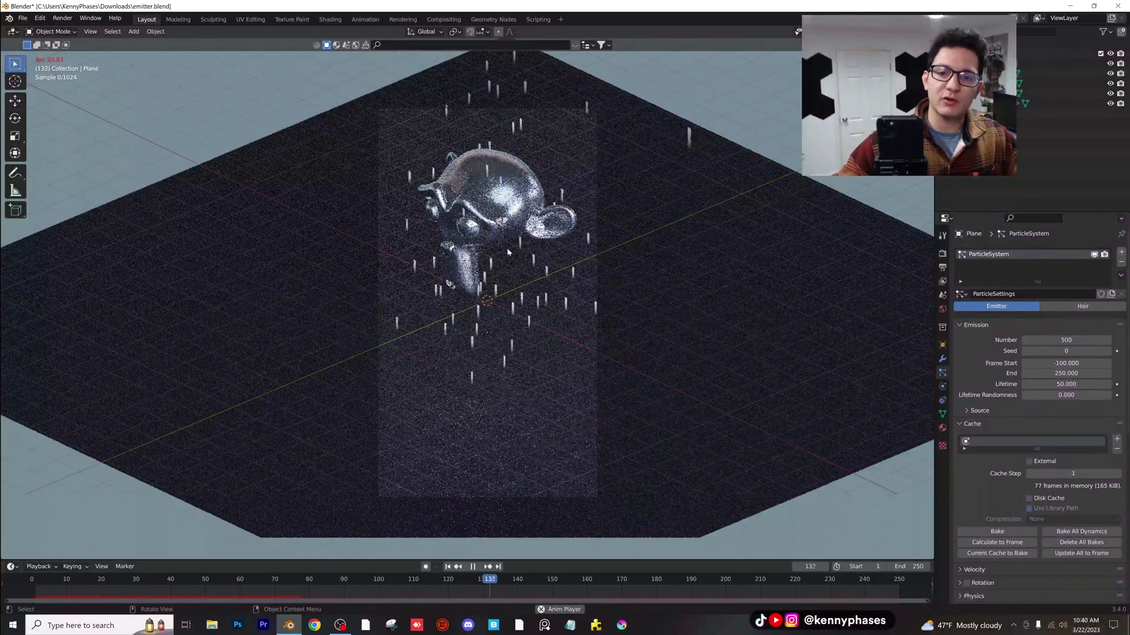
click(30, 581)
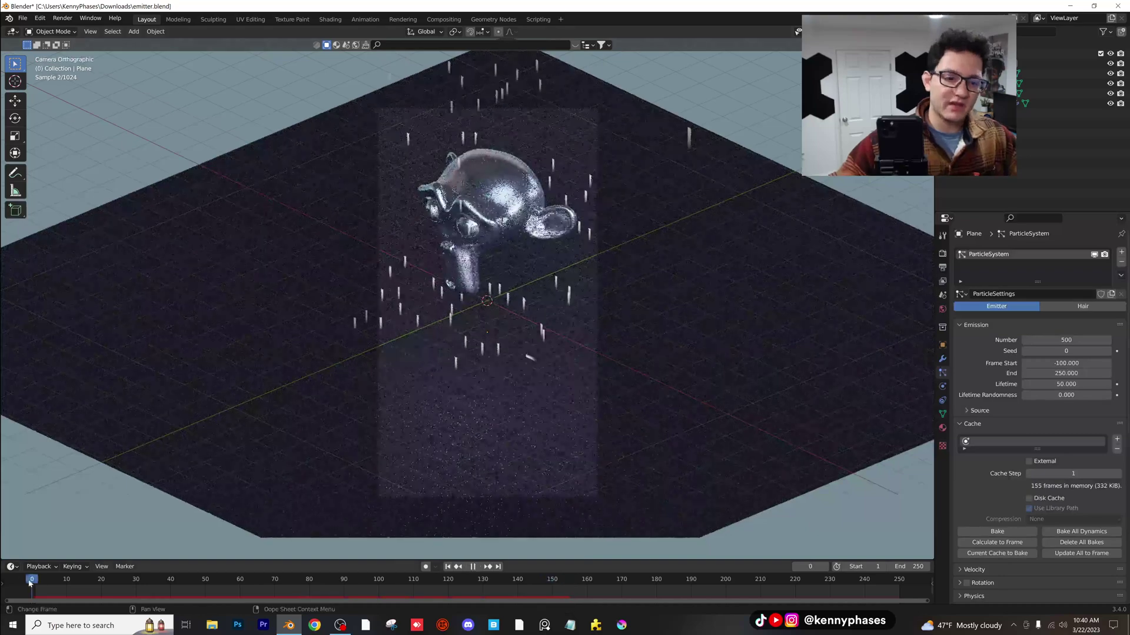
Add a mesh plane under the monkey and scale it up to roughly the emitter's footprint.
click(133, 31)
mouse_move(153, 43)
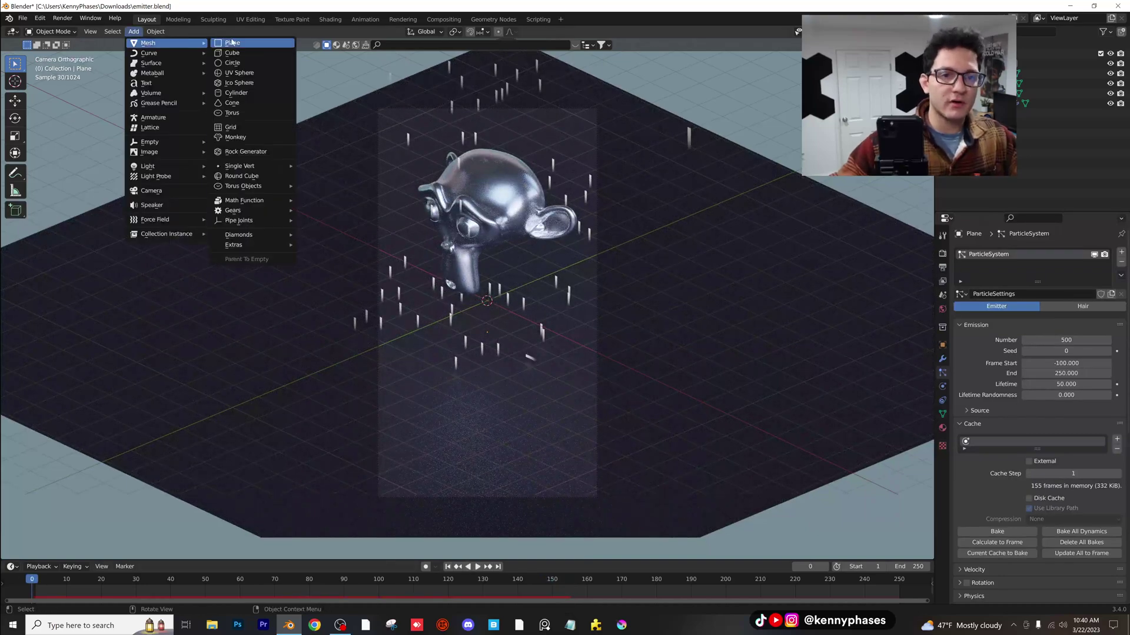
click(233, 42)
key(s)
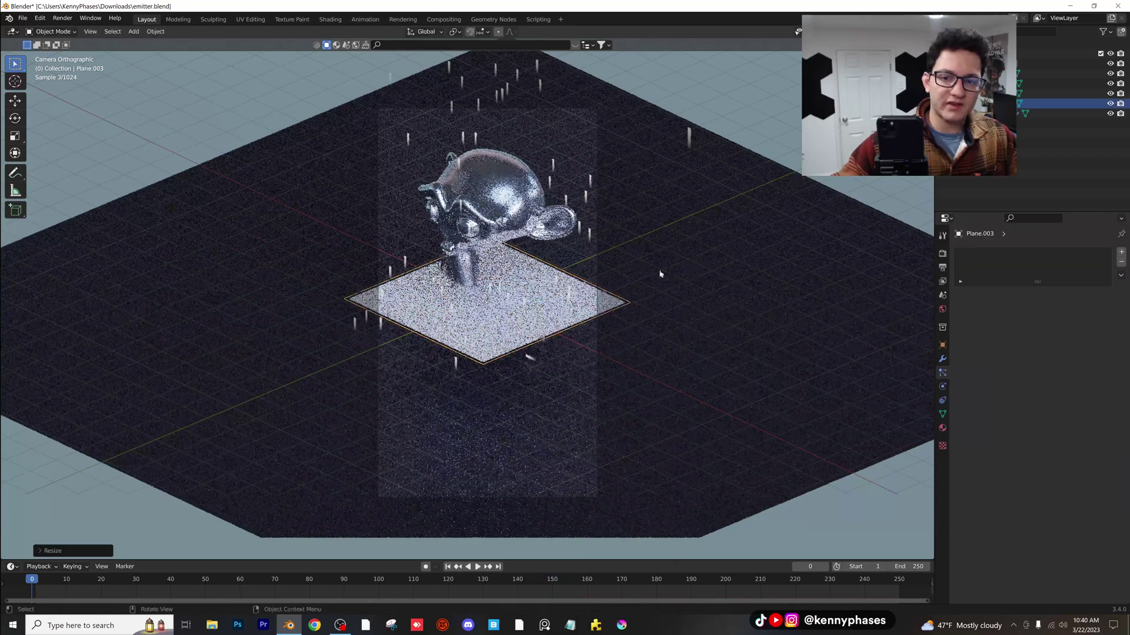
click(659, 271)
Lower the new plane about 1.17 m along Z and scale it down slightly to match the emitter.
key(g)
key(z)
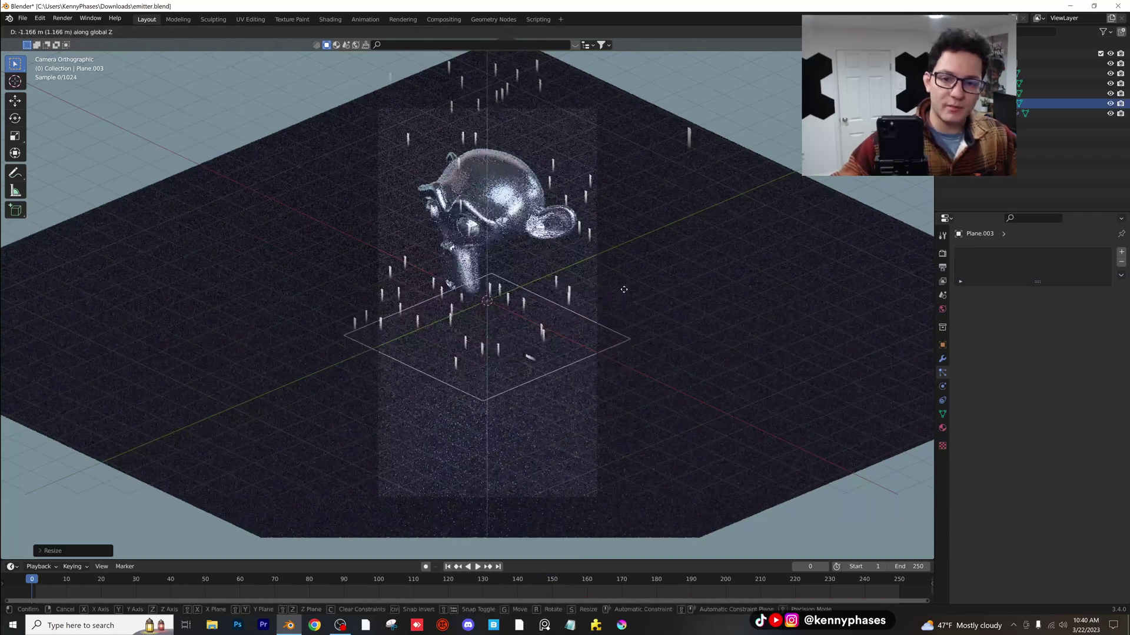
click(625, 291)
key(s)
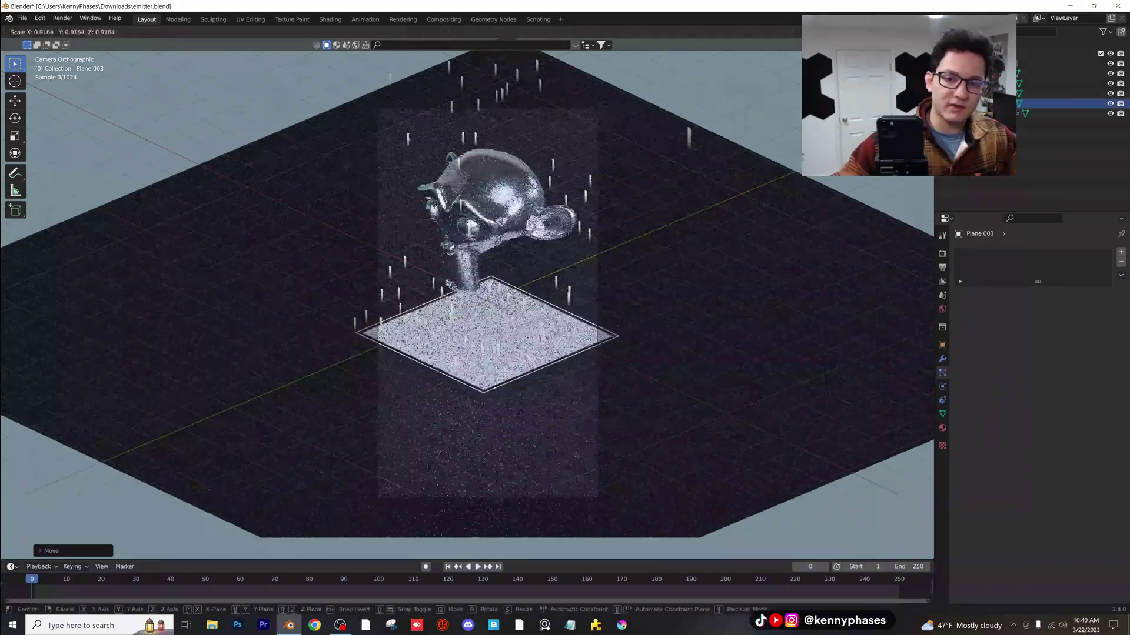
click(623, 289)
Give the new plane a new material with an Emission surface and set its strength to 9.
click(942, 429)
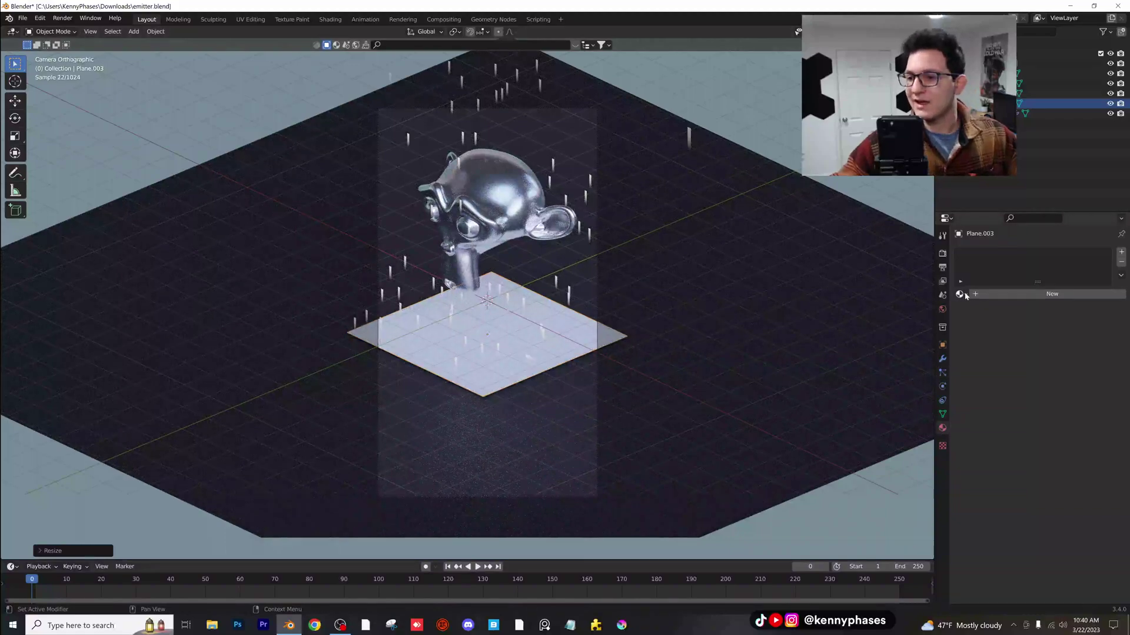
click(960, 294)
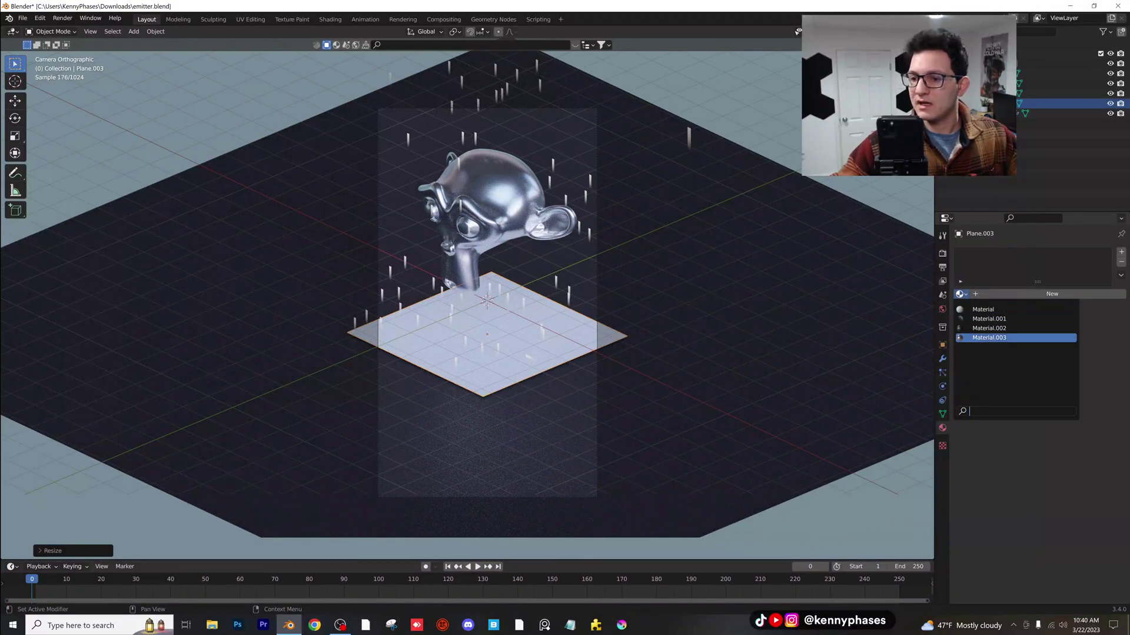
click(1075, 294)
click(1059, 370)
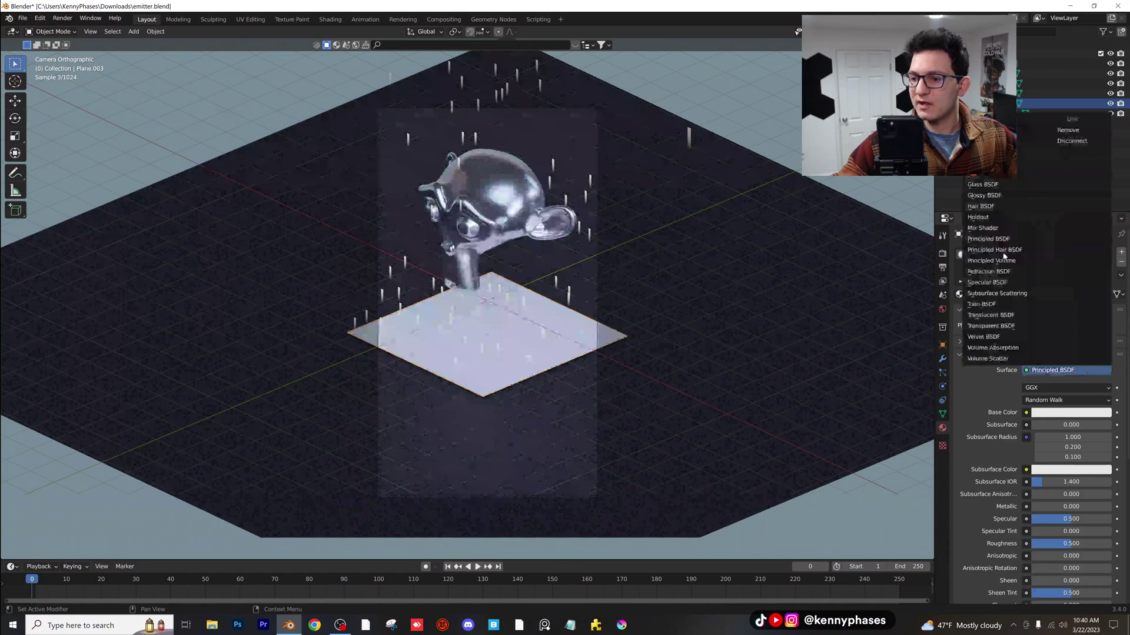
click(1002, 176)
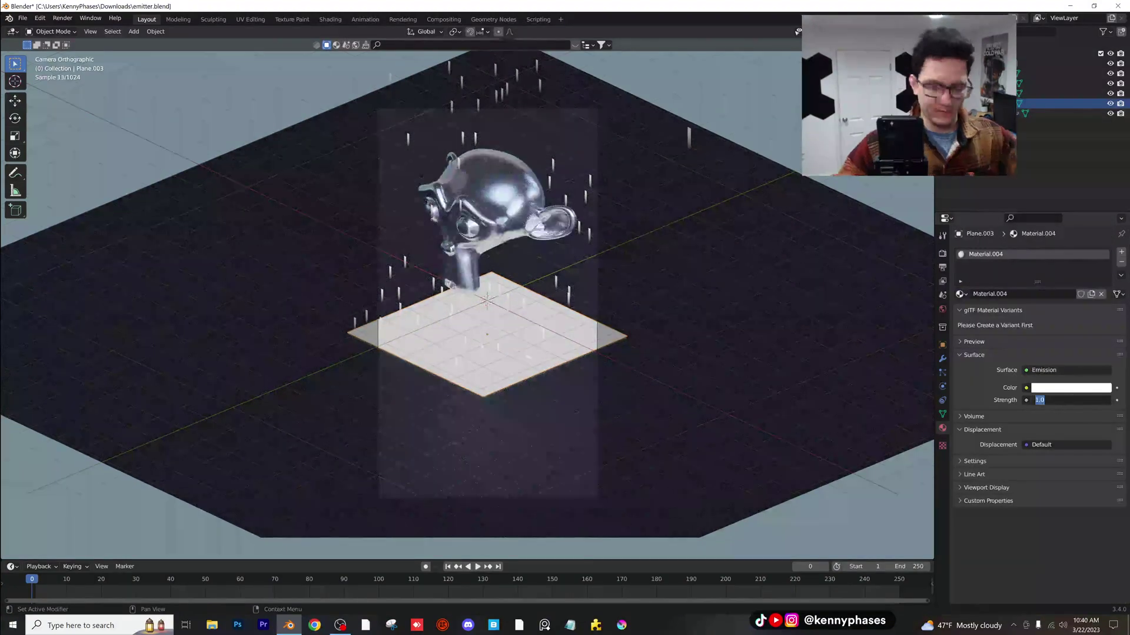
text(9)
key(Return)
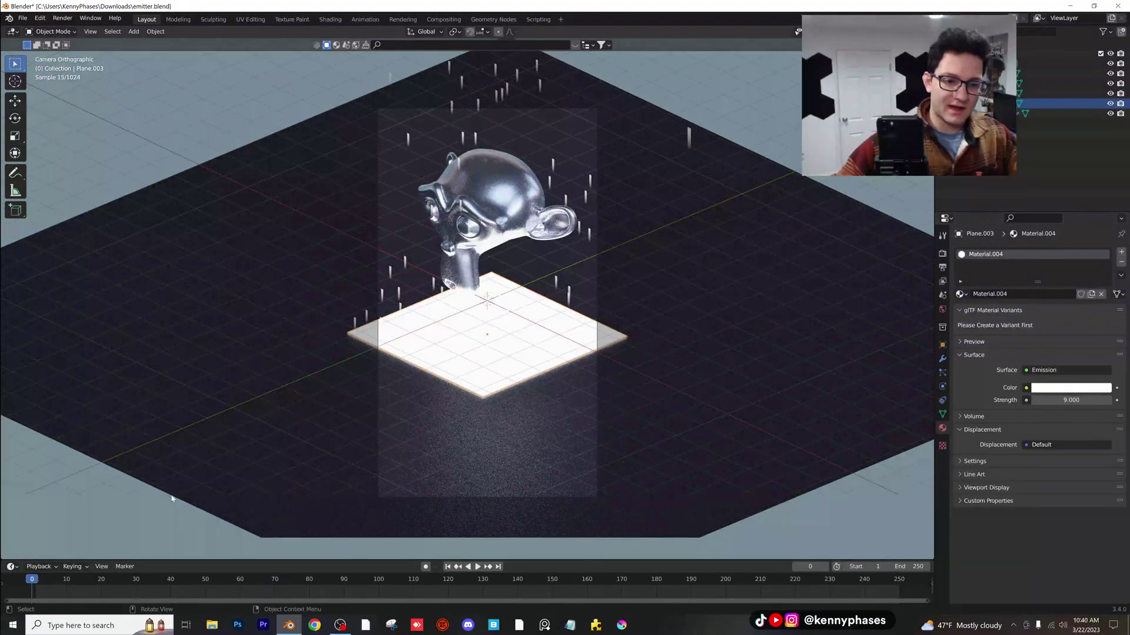
Lower the dark floor plane slightly along Z beneath the glowing plane during playback, stop the animation, and scale the floor up.
key(space)
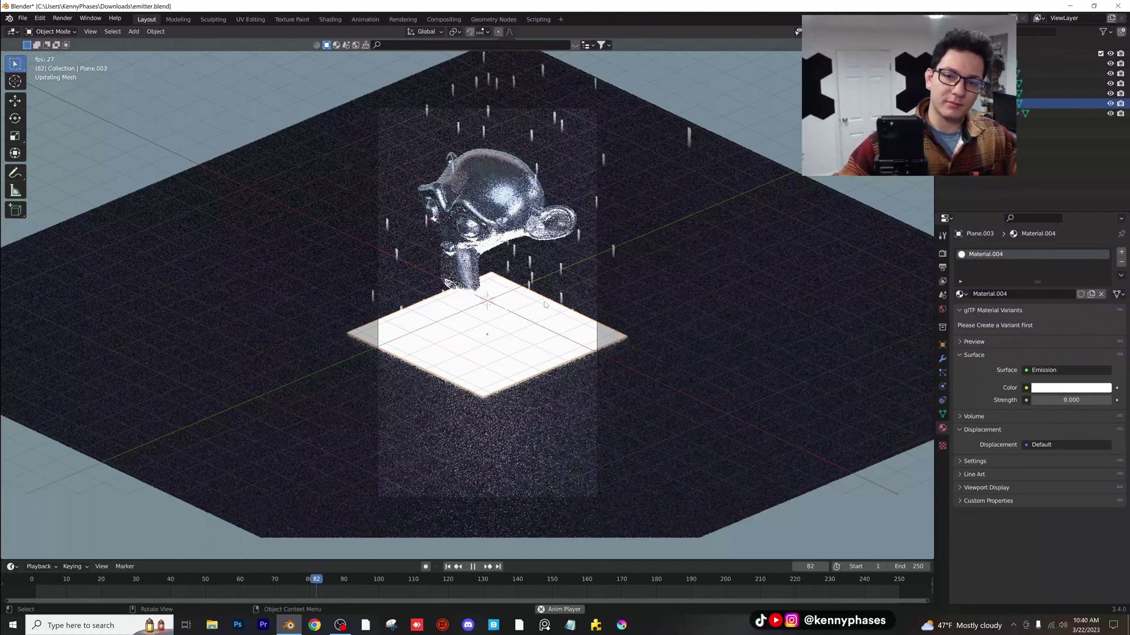
click(686, 275)
key(g)
key(z)
click(685, 284)
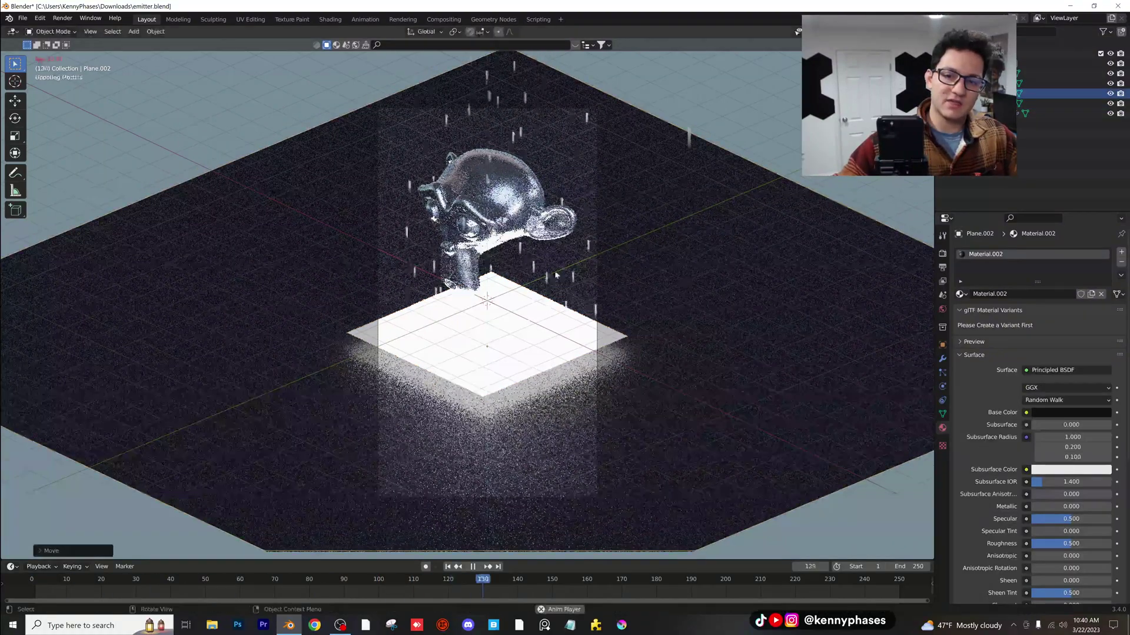
key(space)
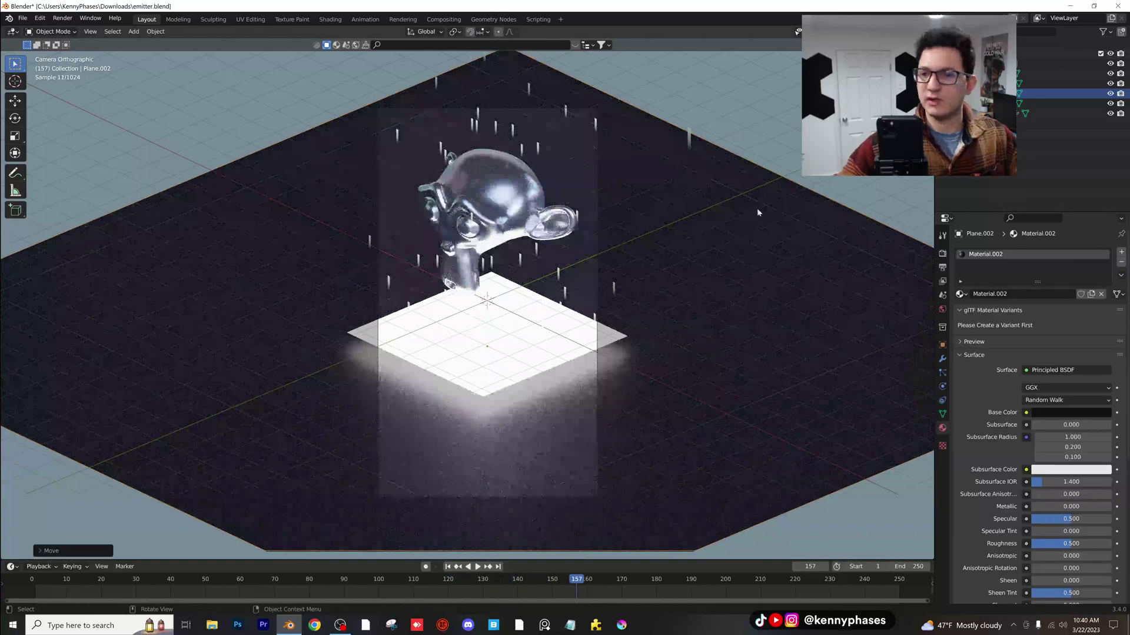
key(s)
click(805, 177)
Set the camera's orthographic scale to 13.214 and shrink the emitter and glowing plane slightly to fit the frame's width.
click(991, 63)
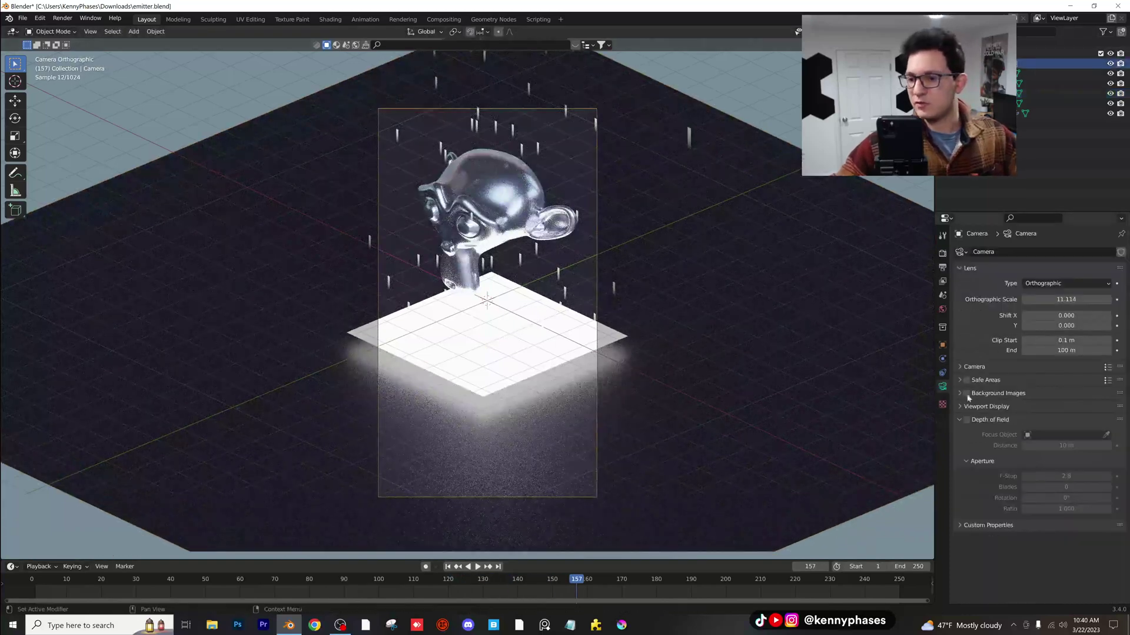
drag(1053, 299, 1091, 299)
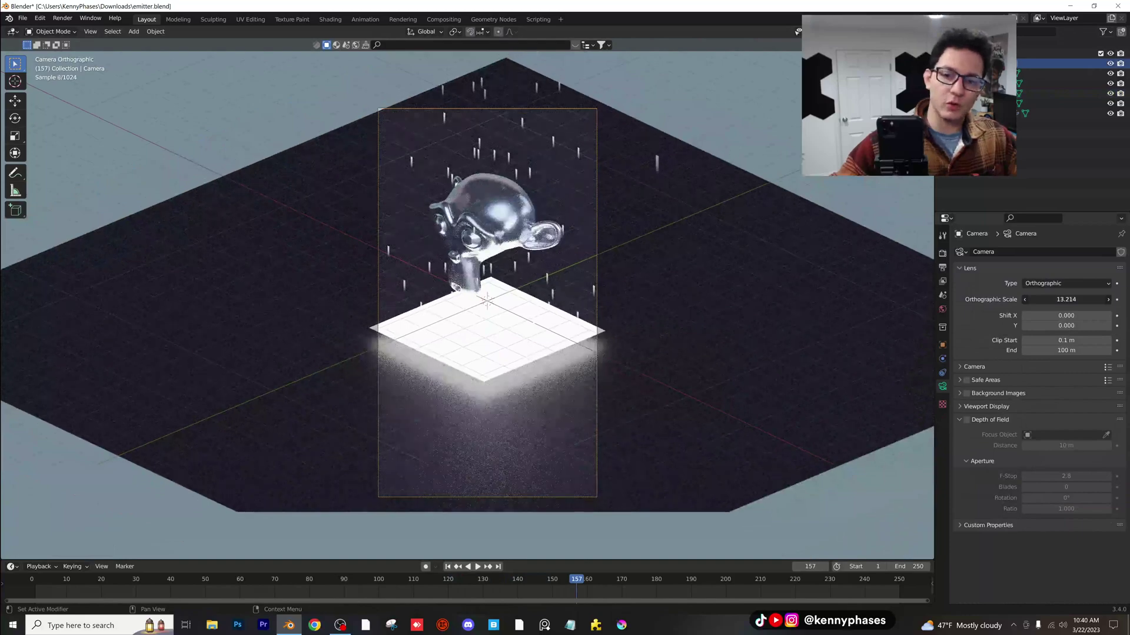
click(581, 316)
key(s)
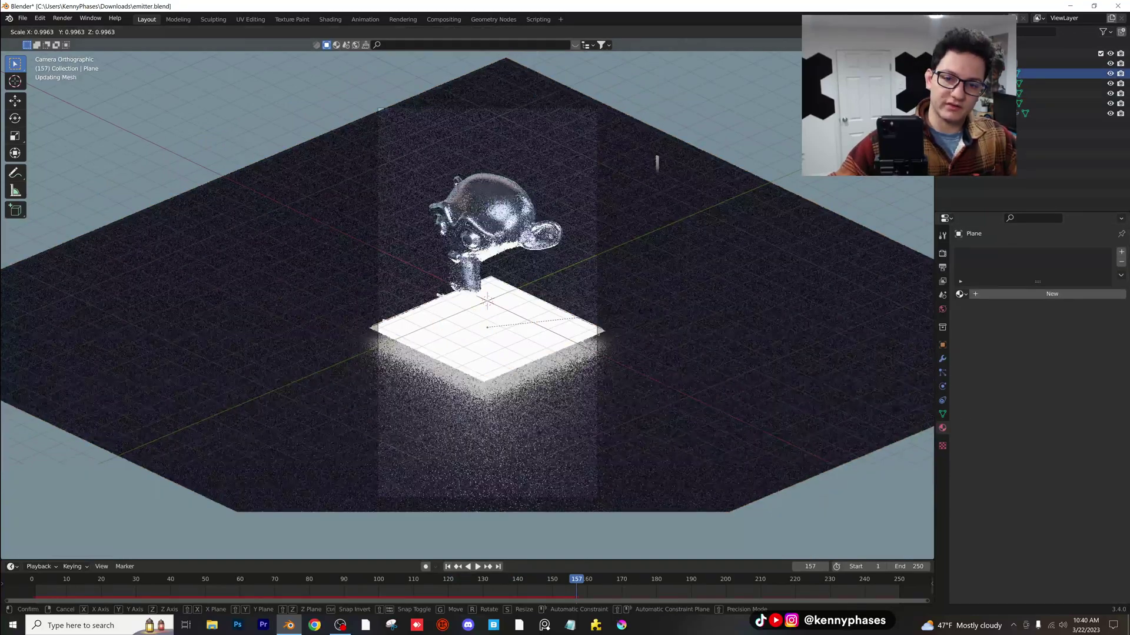
click(600, 334)
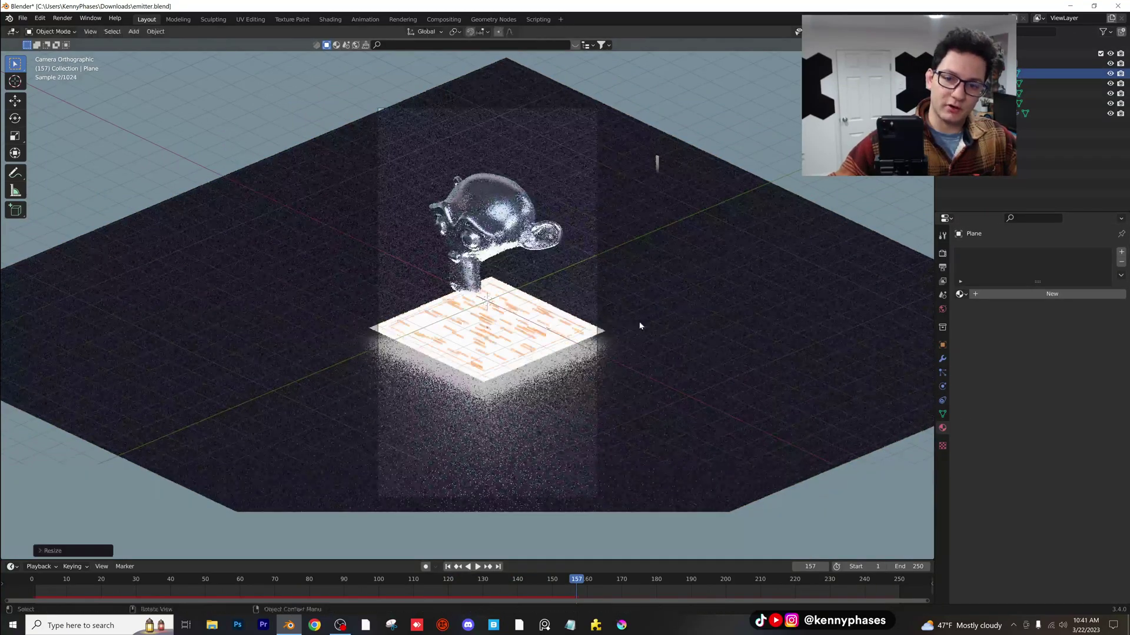
click(600, 334)
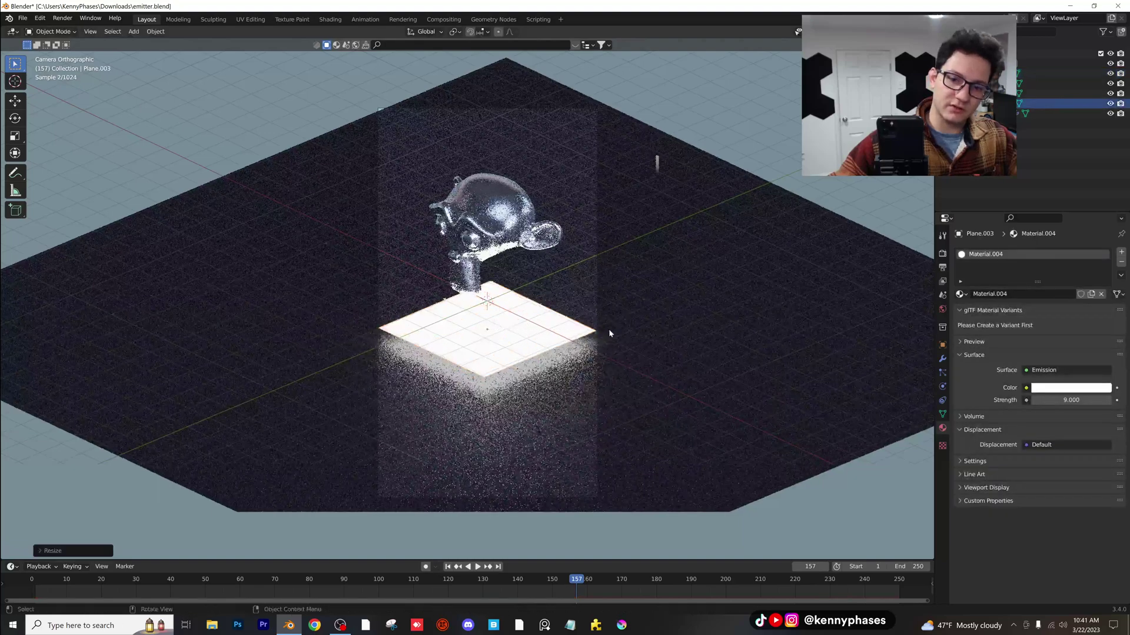
Save emitter.blend and play the animation from the first frame to review the strips against the resized plane.
key(shift+Left)
key(space)
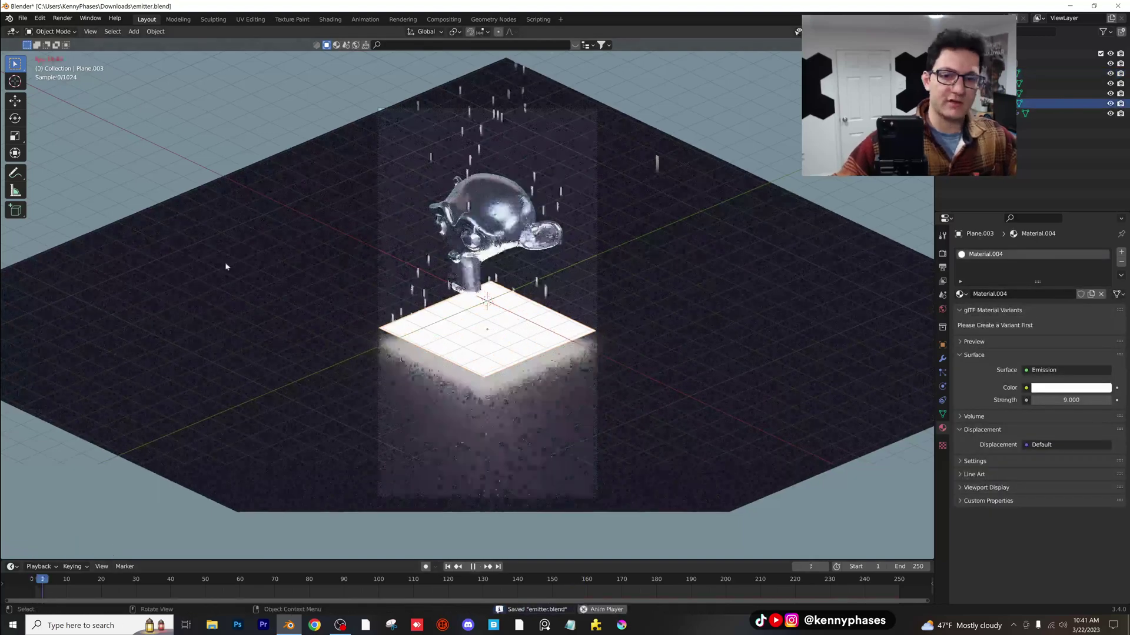
key(space)
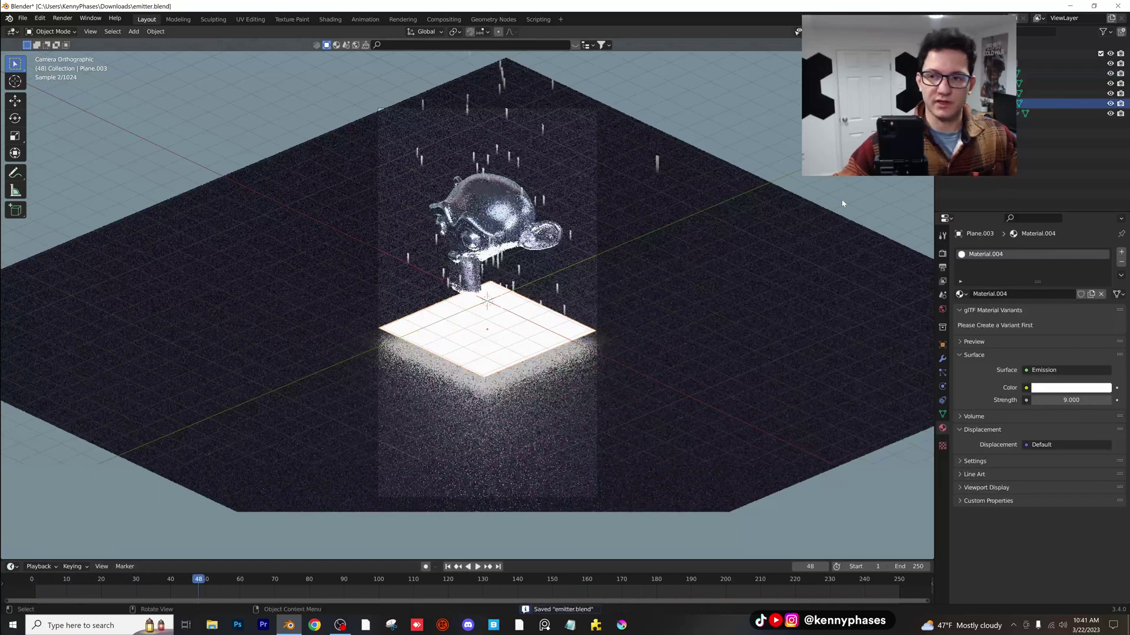
Set the camera's passepartout opacity to 1.000 in its viewport display settings.
click(977, 54)
click(983, 63)
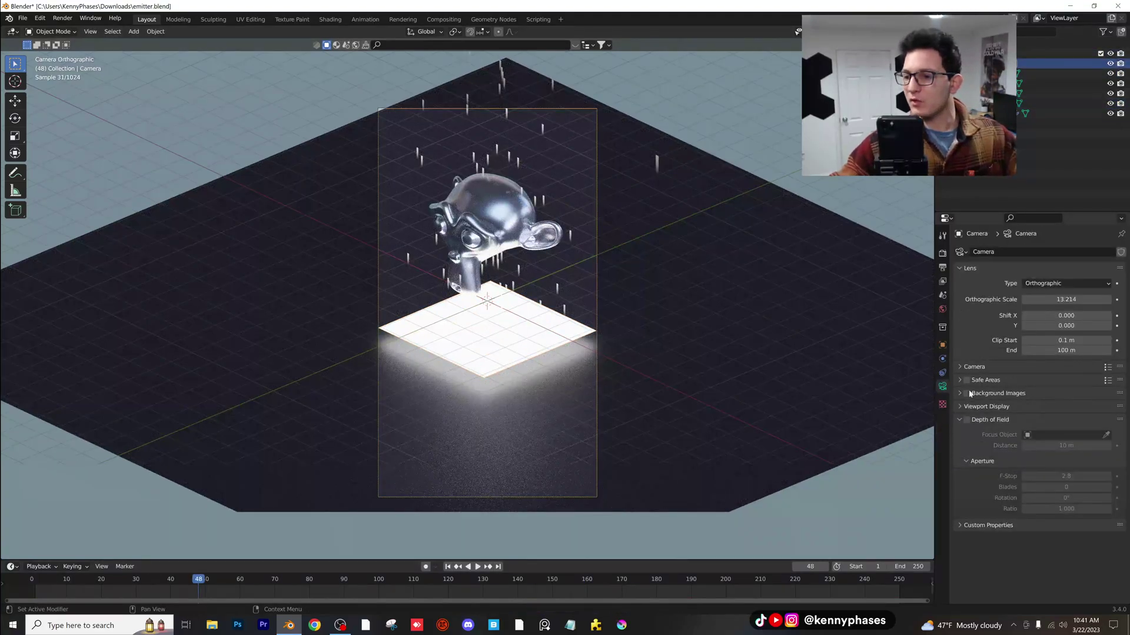
click(970, 421)
click(986, 407)
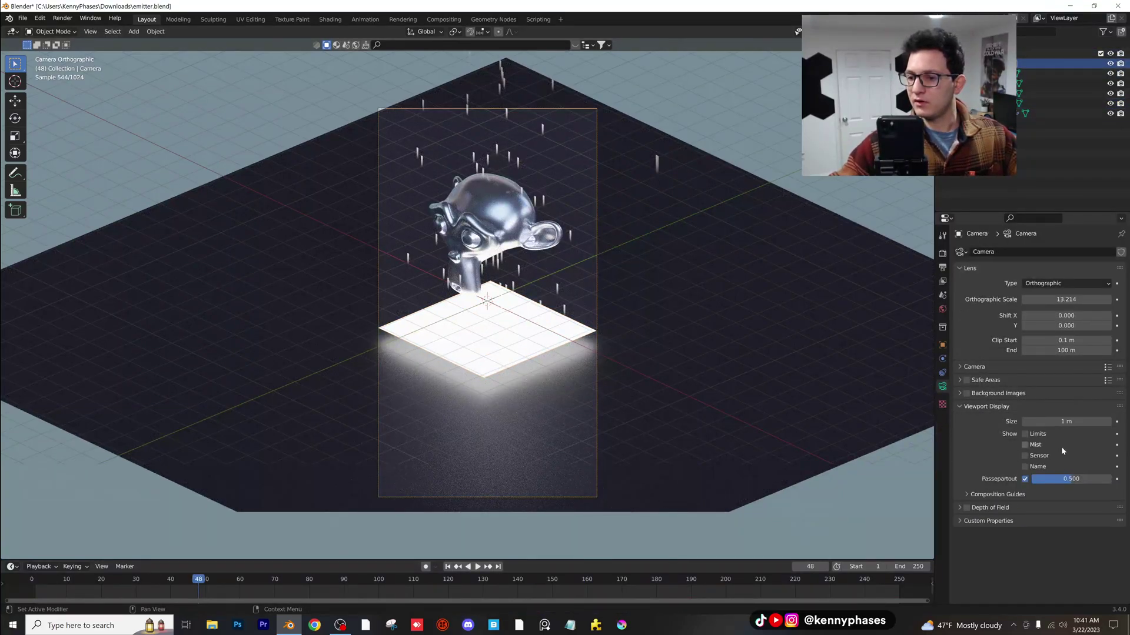
drag(1054, 479, 1121, 479)
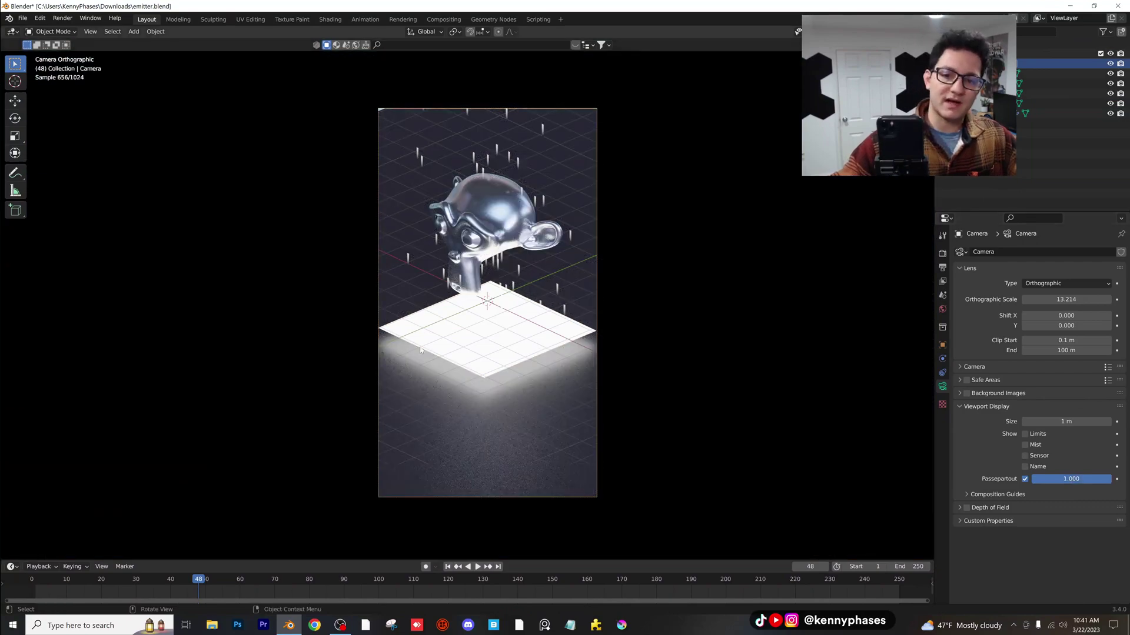
Raise the camera along Z to place the monkey lower in the frame, and enlarge the floor to cover the background.
key(g)
key(z)
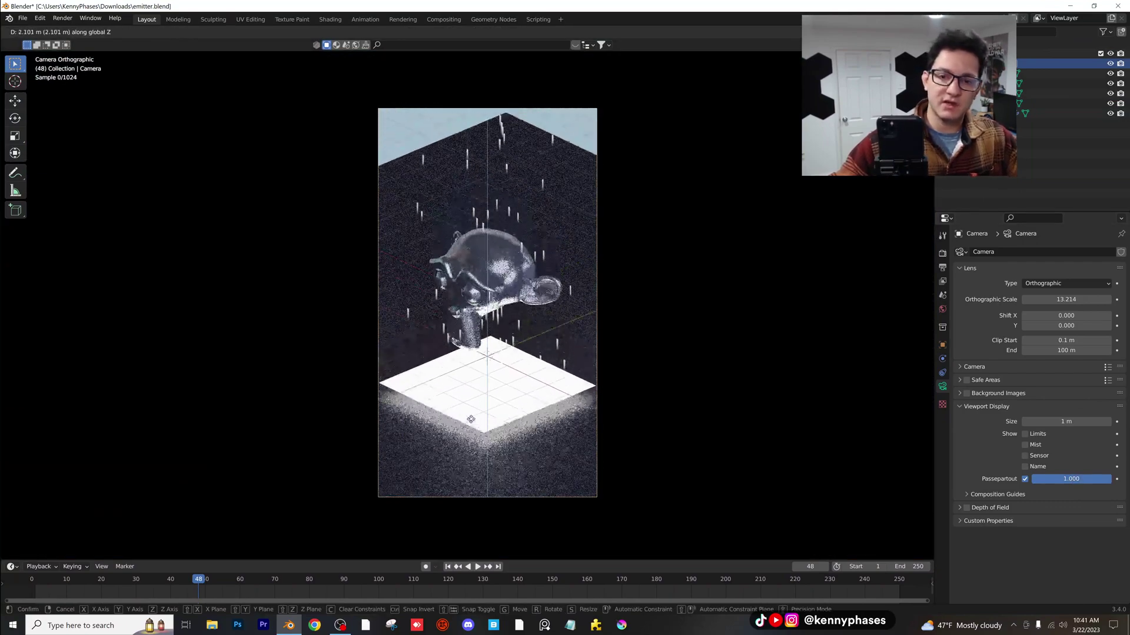
click(585, 330)
click(570, 191)
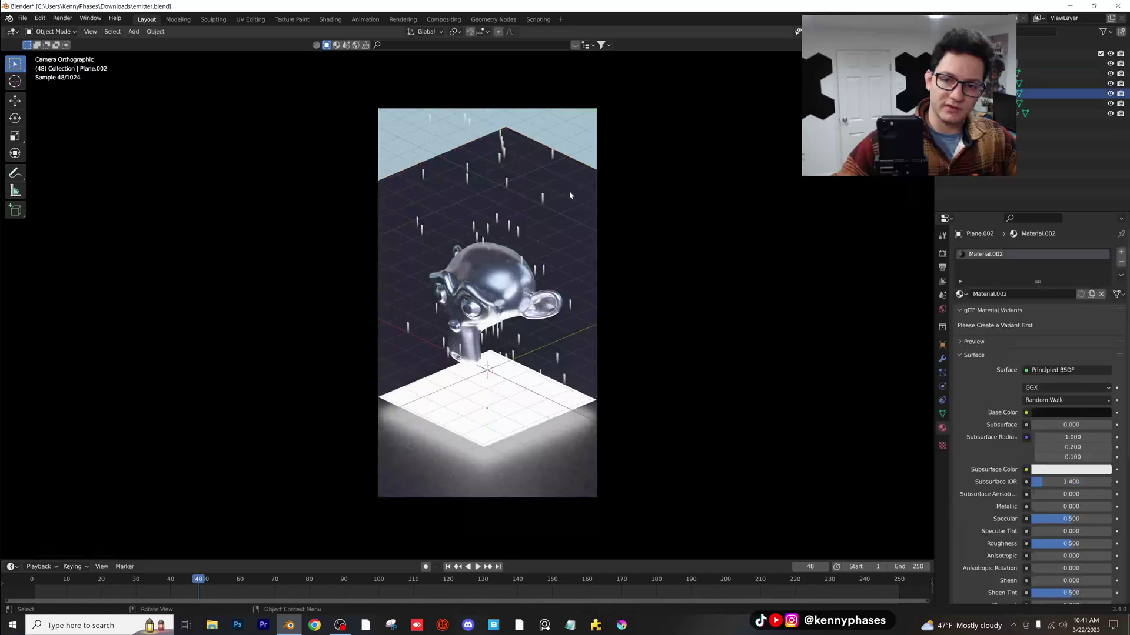
key(s)
click(653, 168)
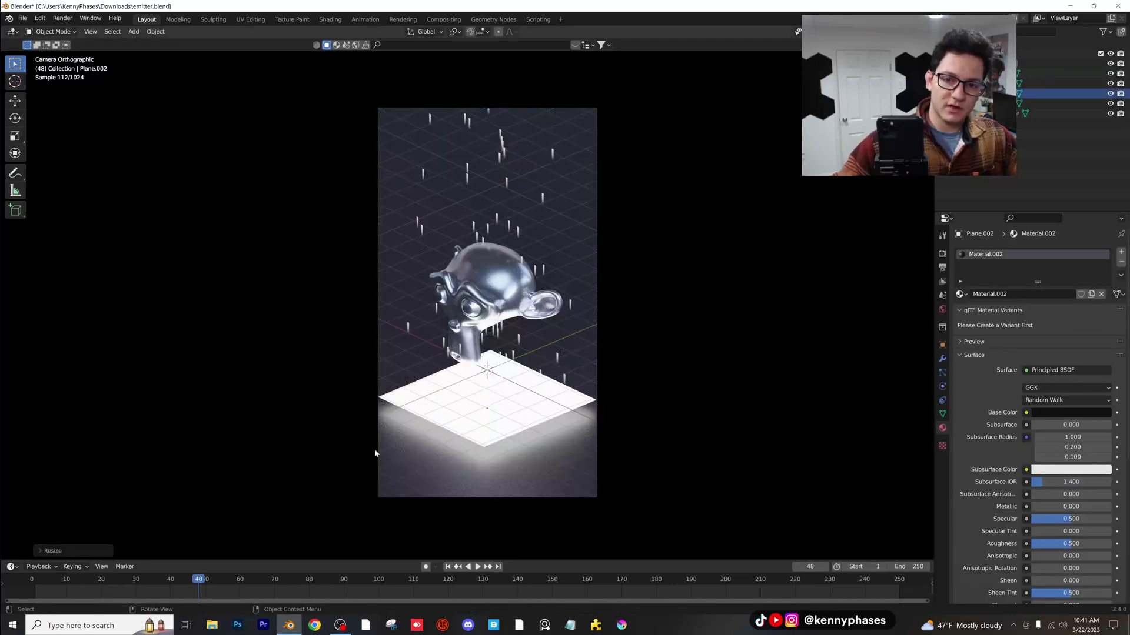
Play the animation briefly to review the new camera framing, and save emitter.blend.
click(52, 595)
key(space)
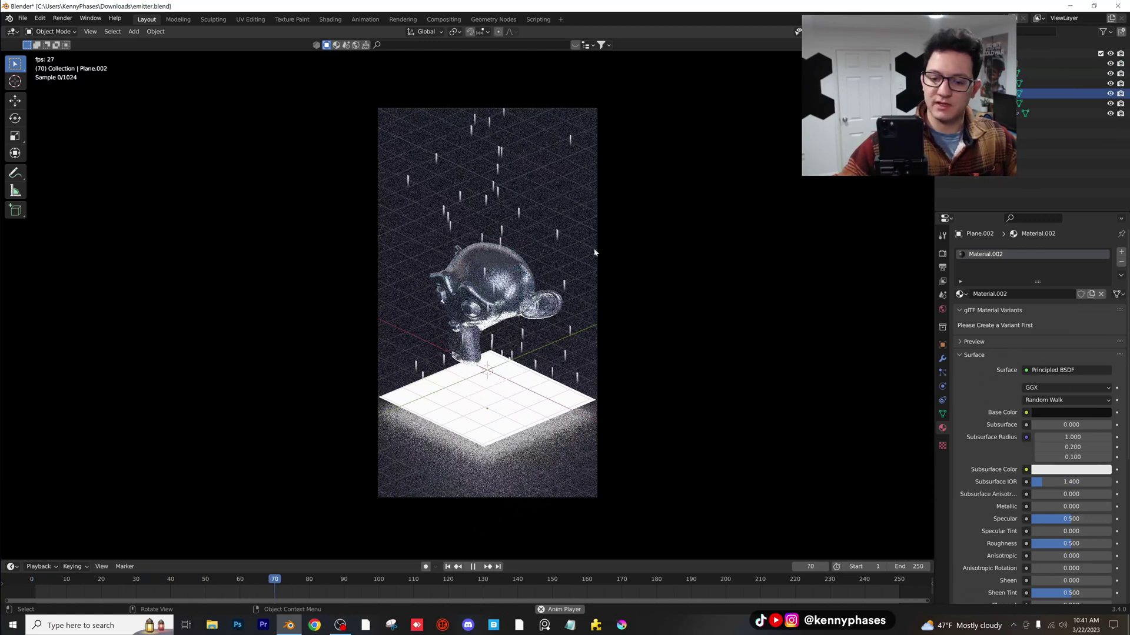
key(space)
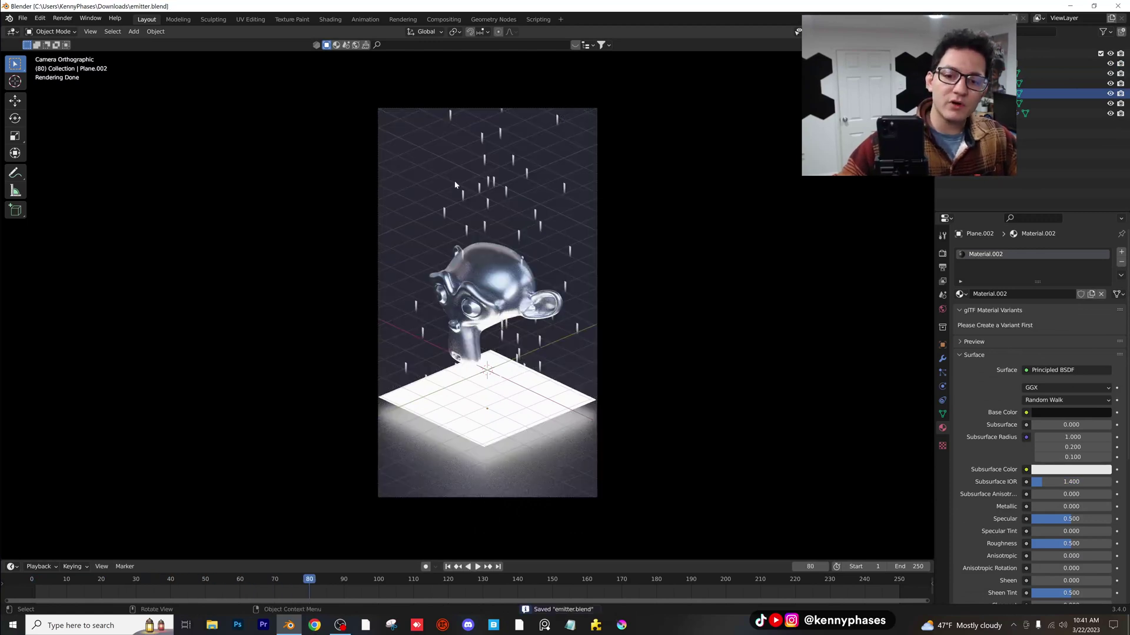
Enable nodes in the Compositing workspace and move the Render Layers and Composite nodes apart to make room between them.
click(445, 20)
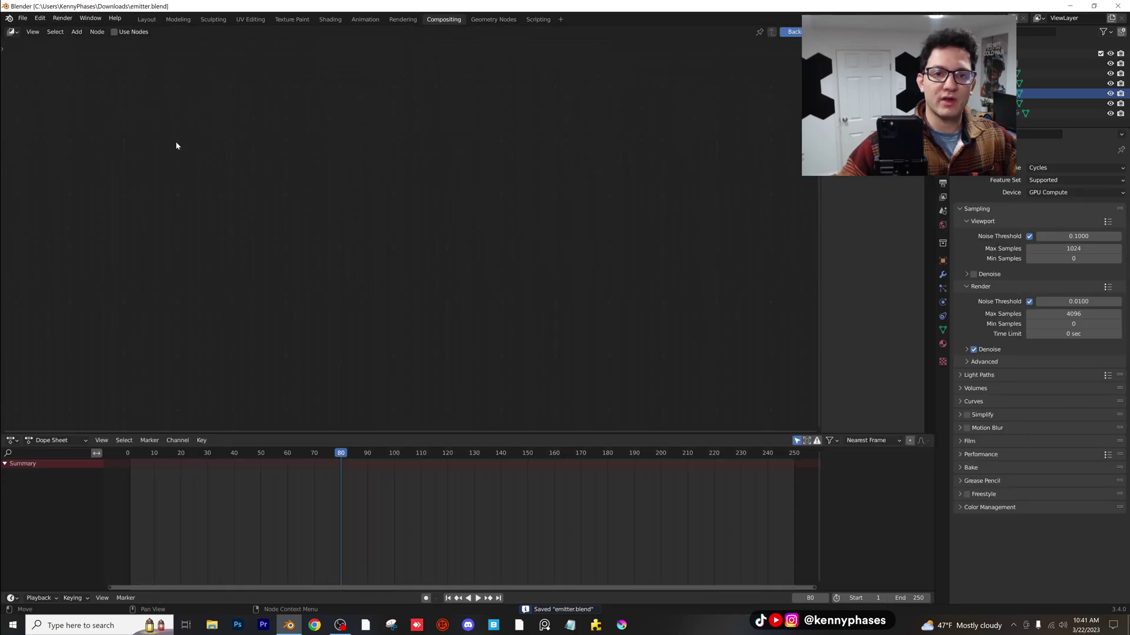
click(115, 32)
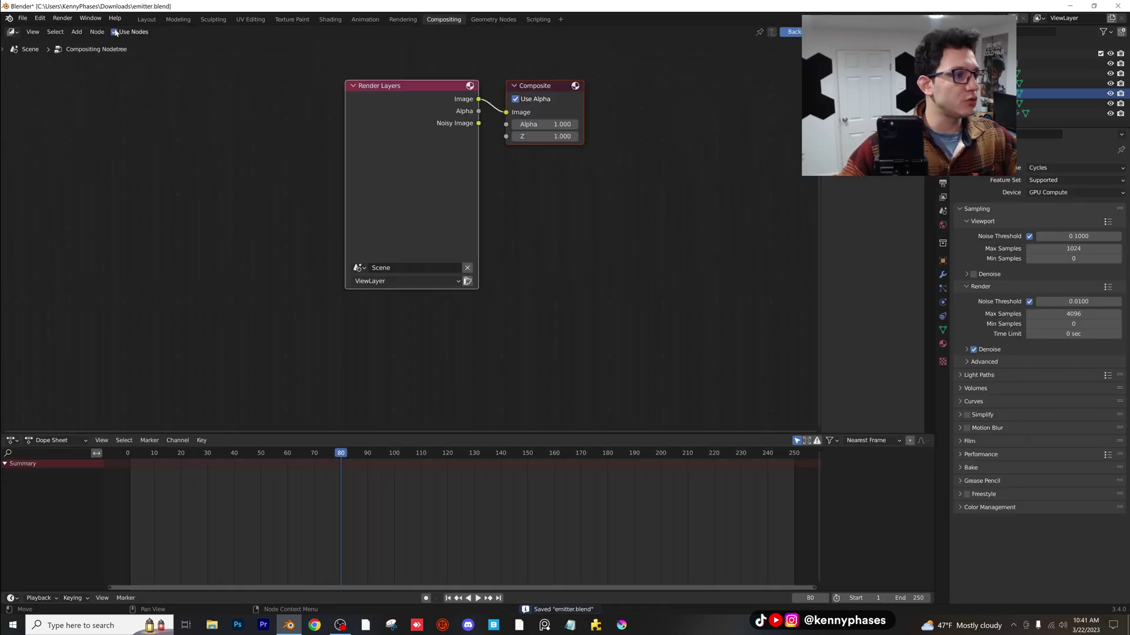
middle_drag(294, 173, 264, 209)
scroll(410, 229, up, 3)
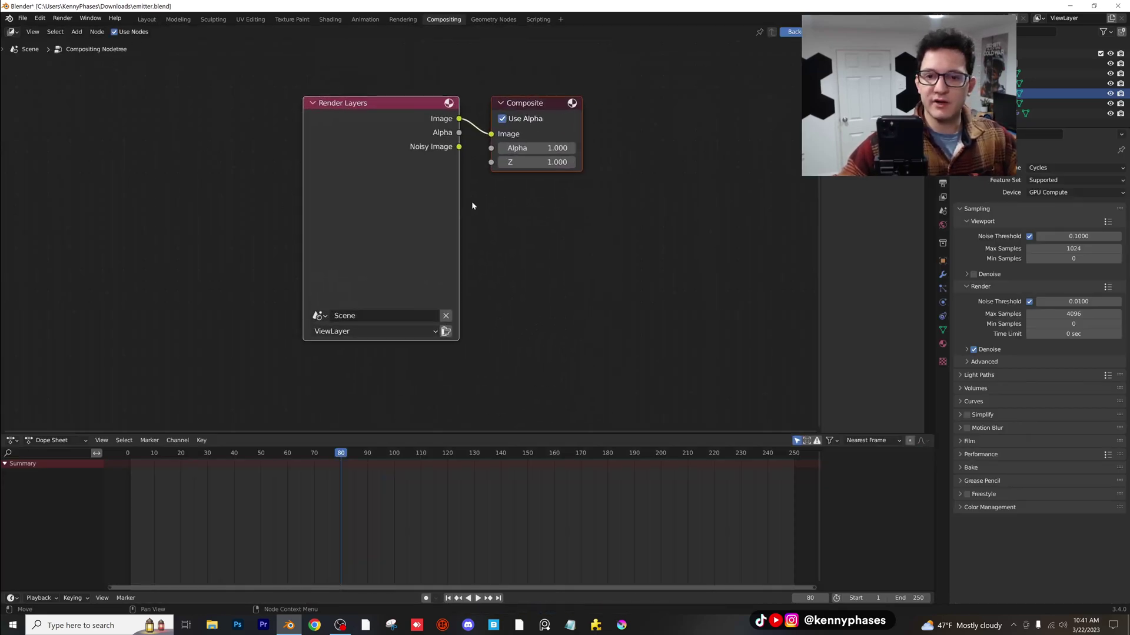
middle_drag(518, 207, 487, 227)
drag(599, 235, 569, 177)
drag(520, 115, 628, 138)
drag(377, 118, 263, 112)
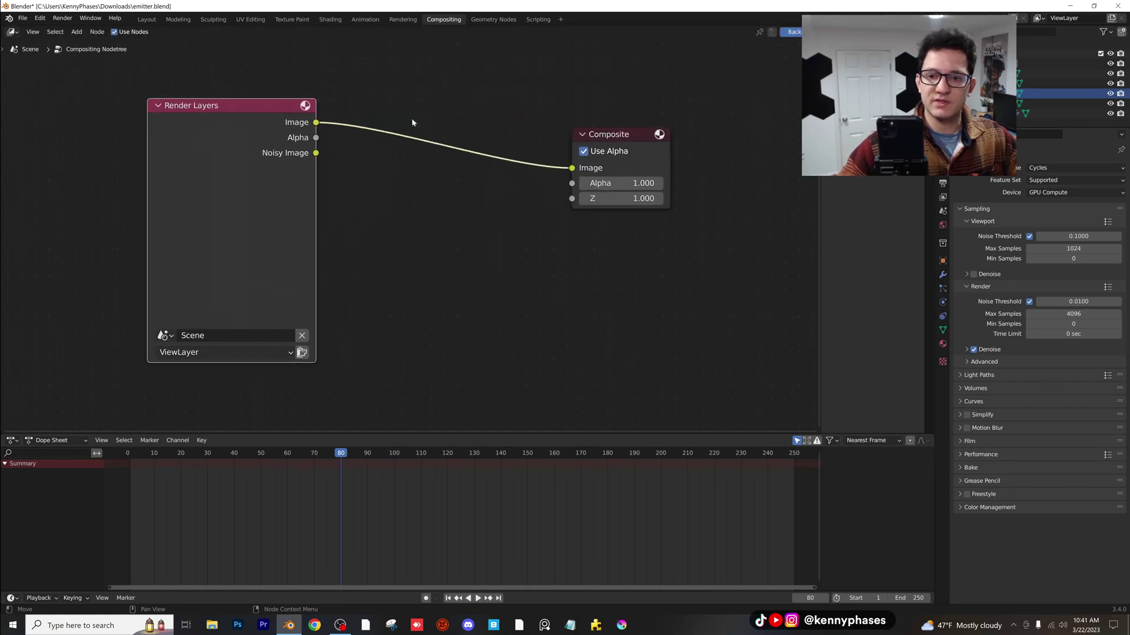
Add a Viewer node to the compositing tree and place it below the Composite node.
click(76, 32)
text(vie)
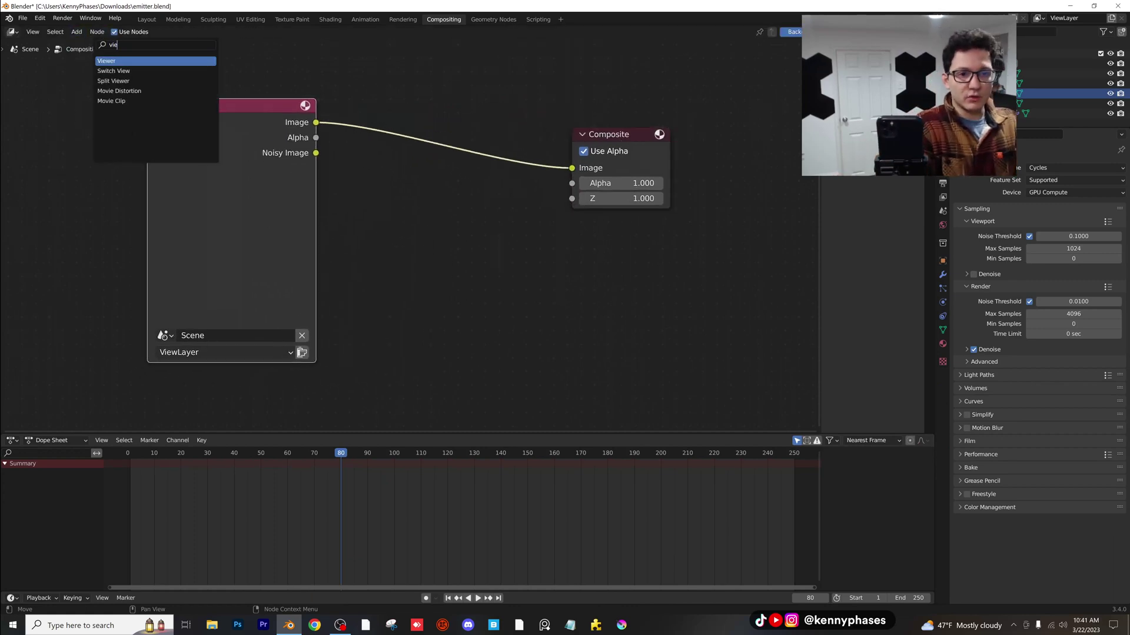
key(Return)
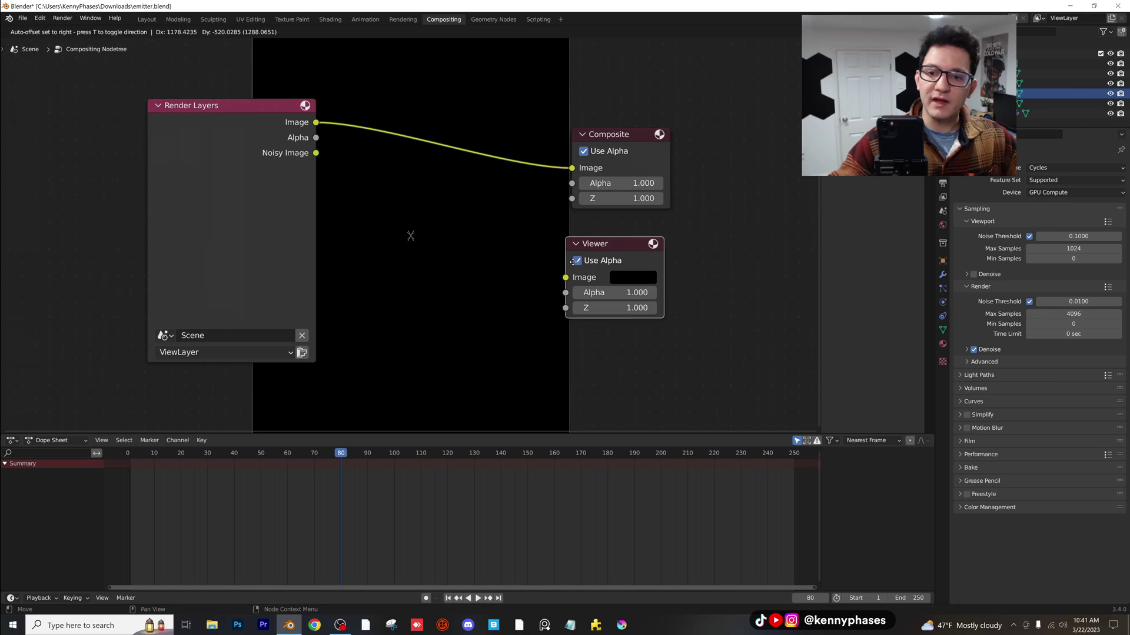
click(645, 259)
Insert a Glare node after Render Layers that feeds both the Composite and Viewer image inputs, and save the file.
click(77, 31)
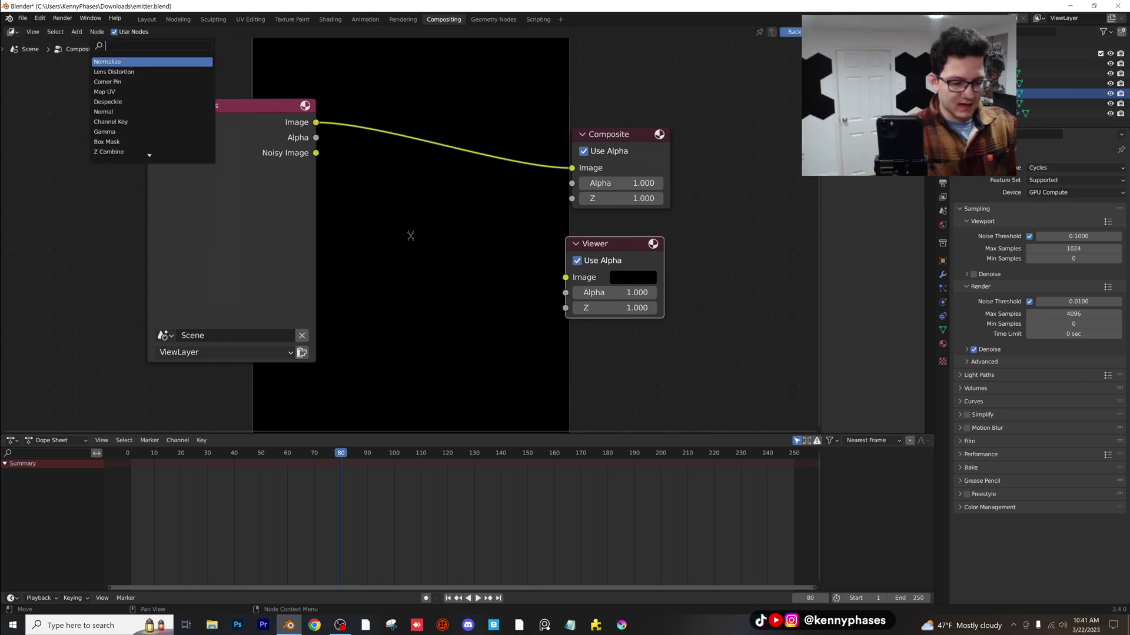
key(Return)
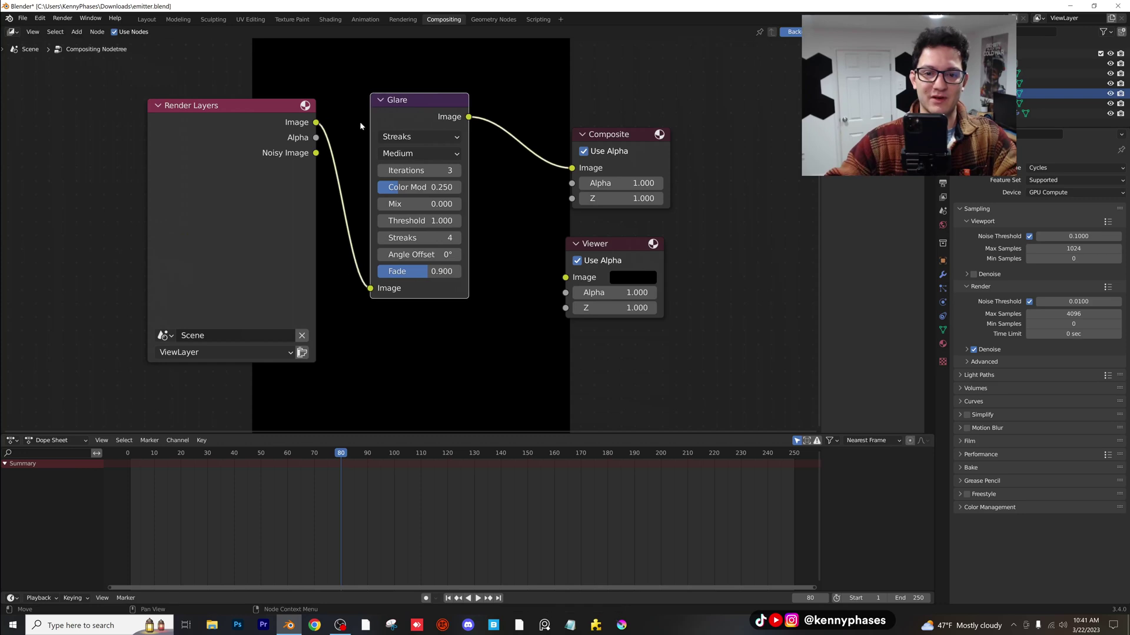
click(451, 118)
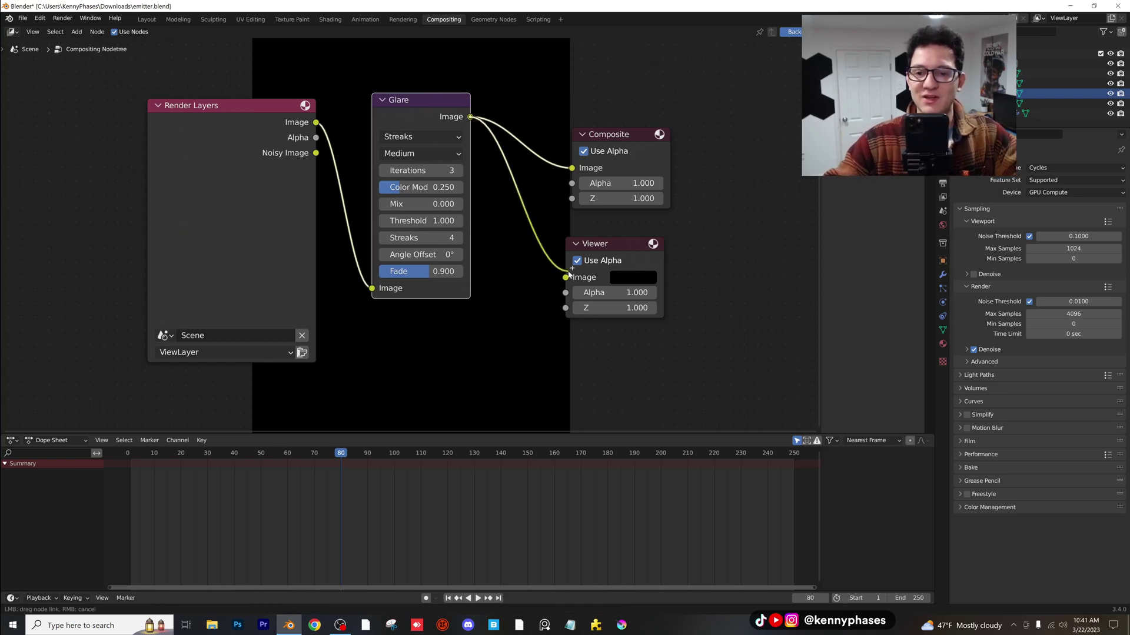
drag(568, 274, 566, 277)
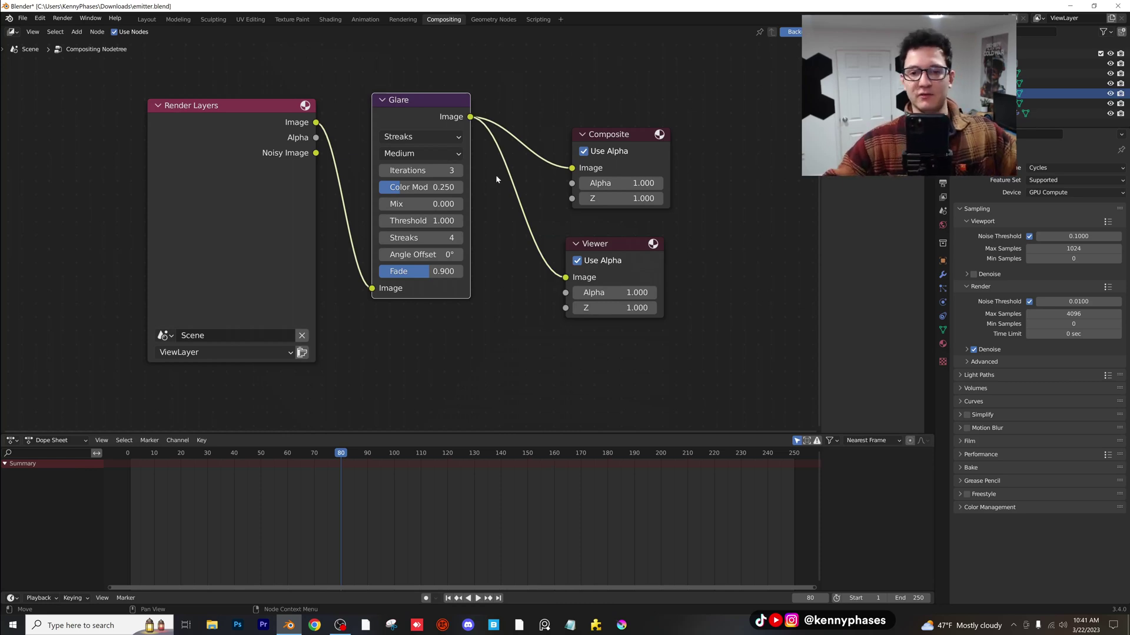
scroll(513, 209, down, 2)
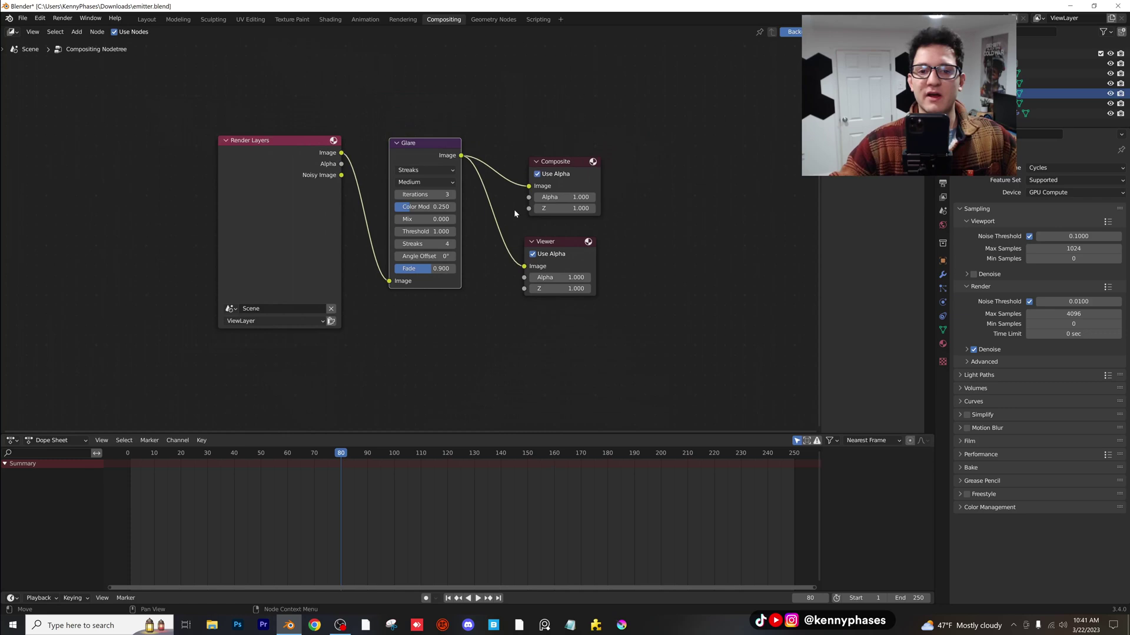
scroll(500, 150, up, 2)
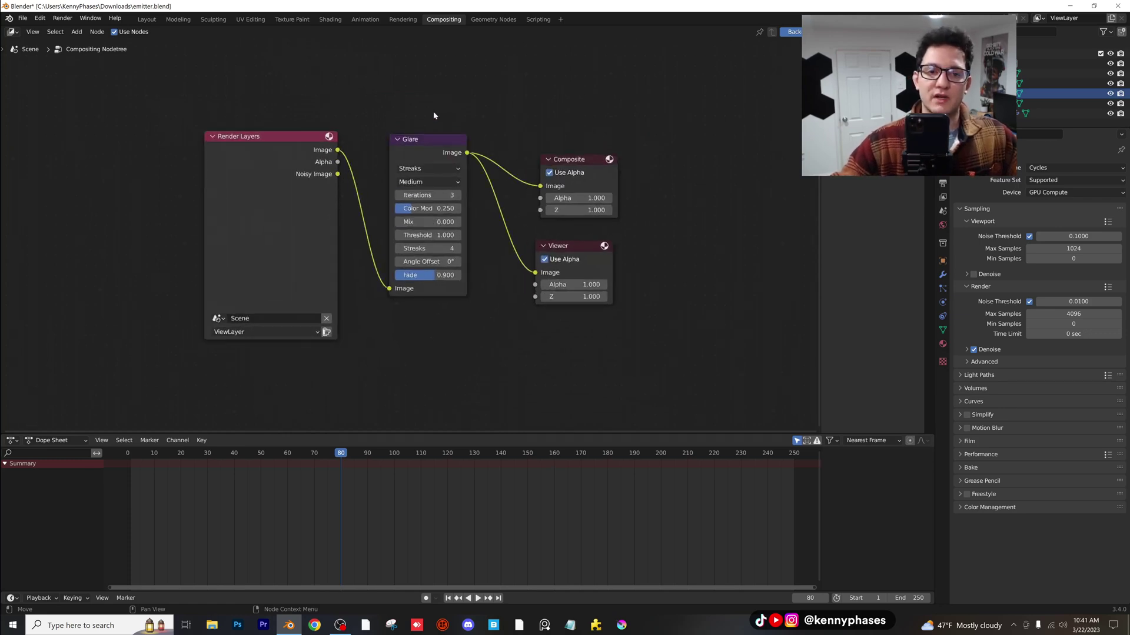
key(ctrl+s)
Set the Cycles render's max samples to 100 and render the current frame.
click(943, 184)
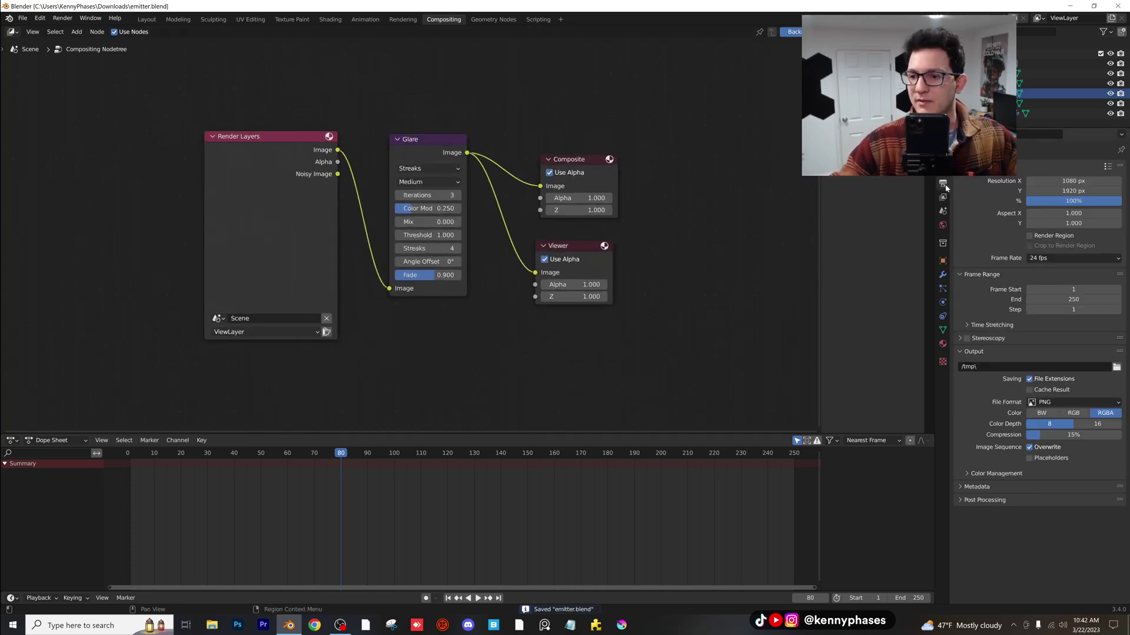
click(943, 170)
double_click(1074, 314)
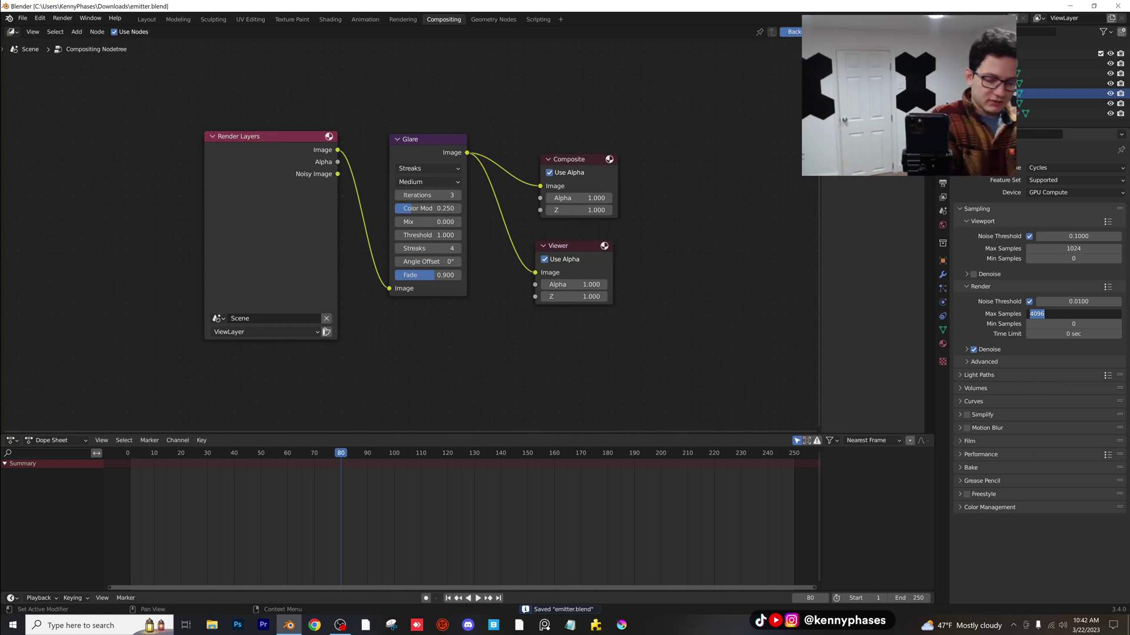
text(100)
key(Return)
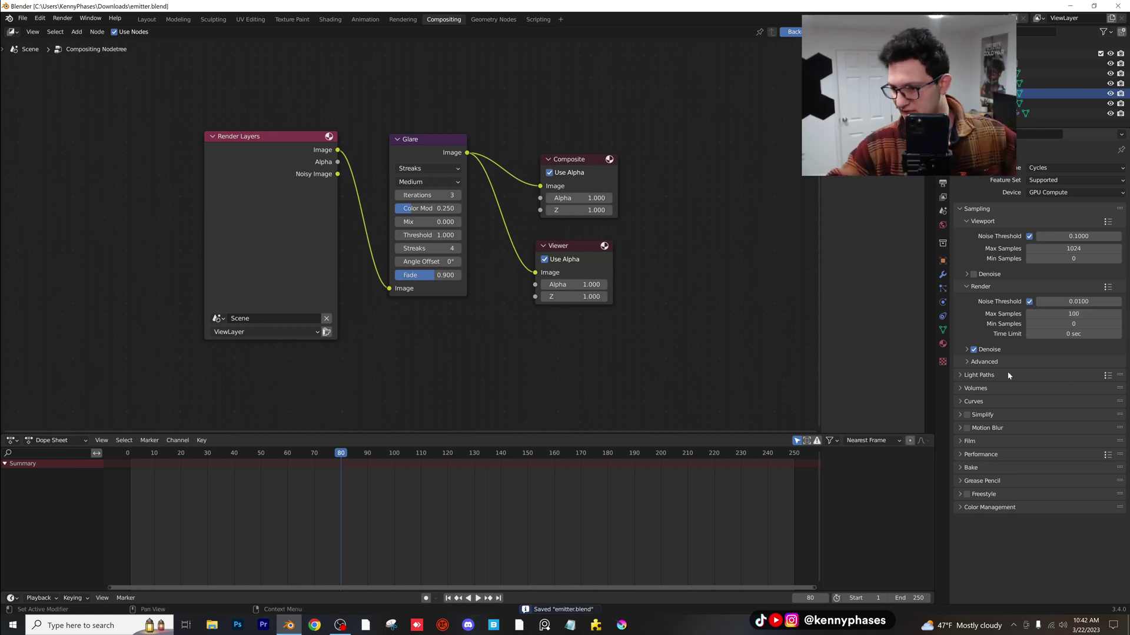
click(967, 349)
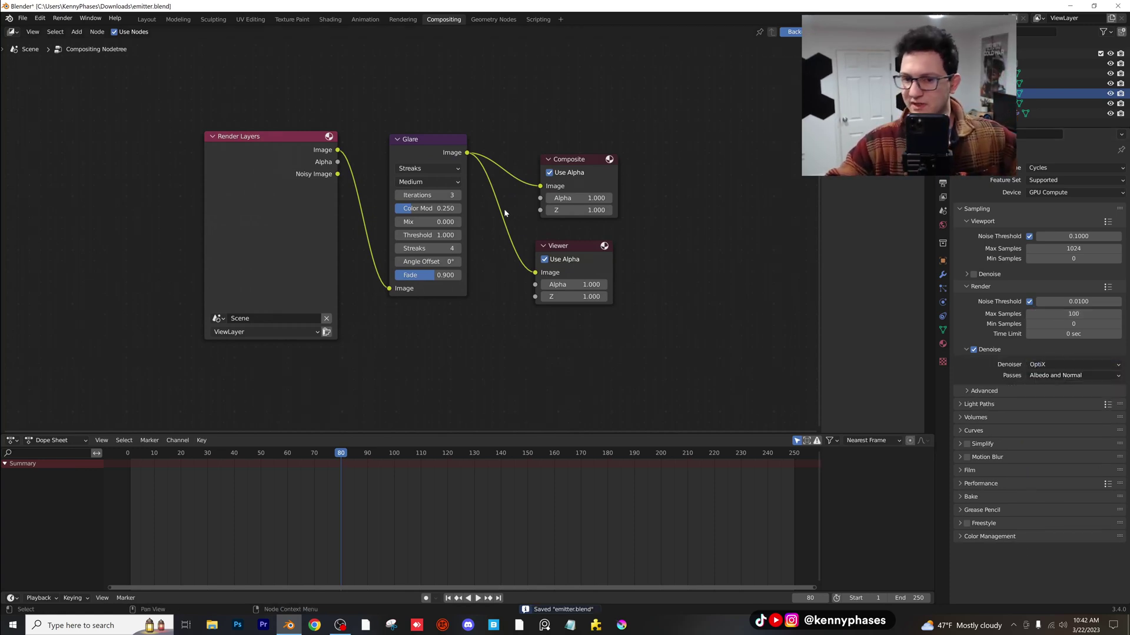
key(F12)
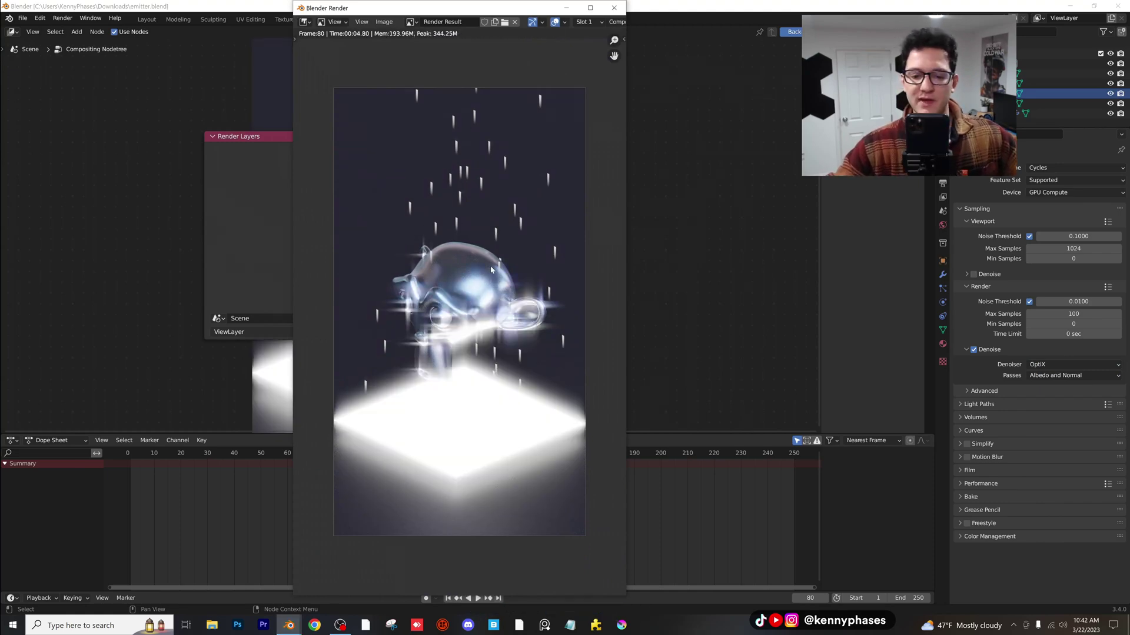
Close the render window and spread the Render Layers and Glare nodes apart so the backdrop preview shows between them.
click(616, 9)
scroll(507, 88, up, 1)
middle_drag(507, 88, 560, 167)
scroll(500, 172, up, 3)
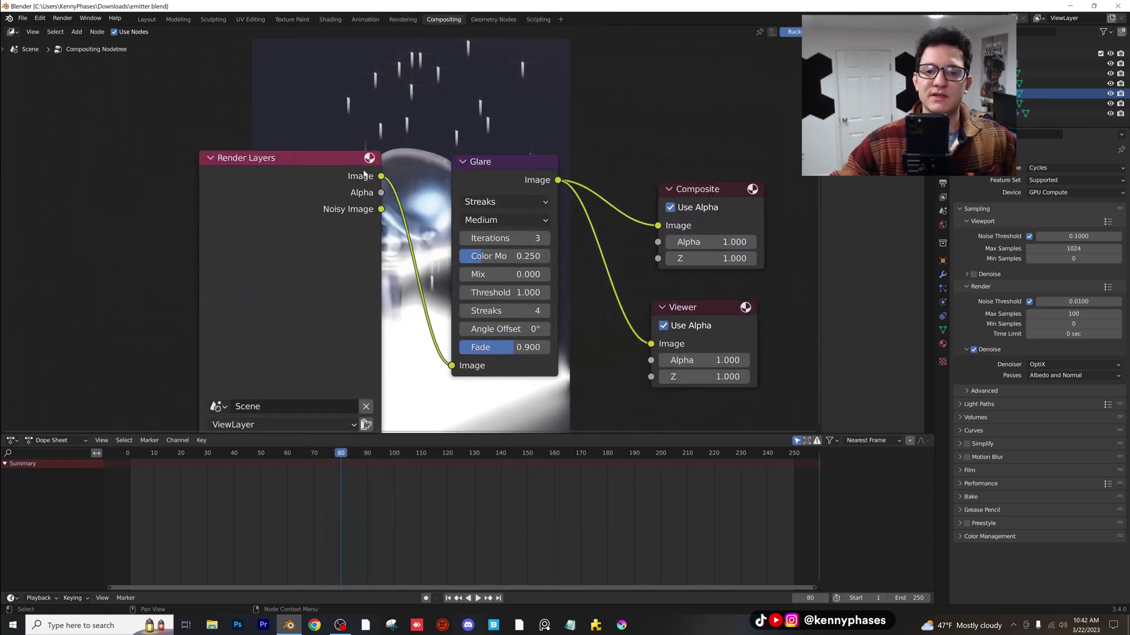
scroll(364, 174, down, 1)
key(v)
key(v)
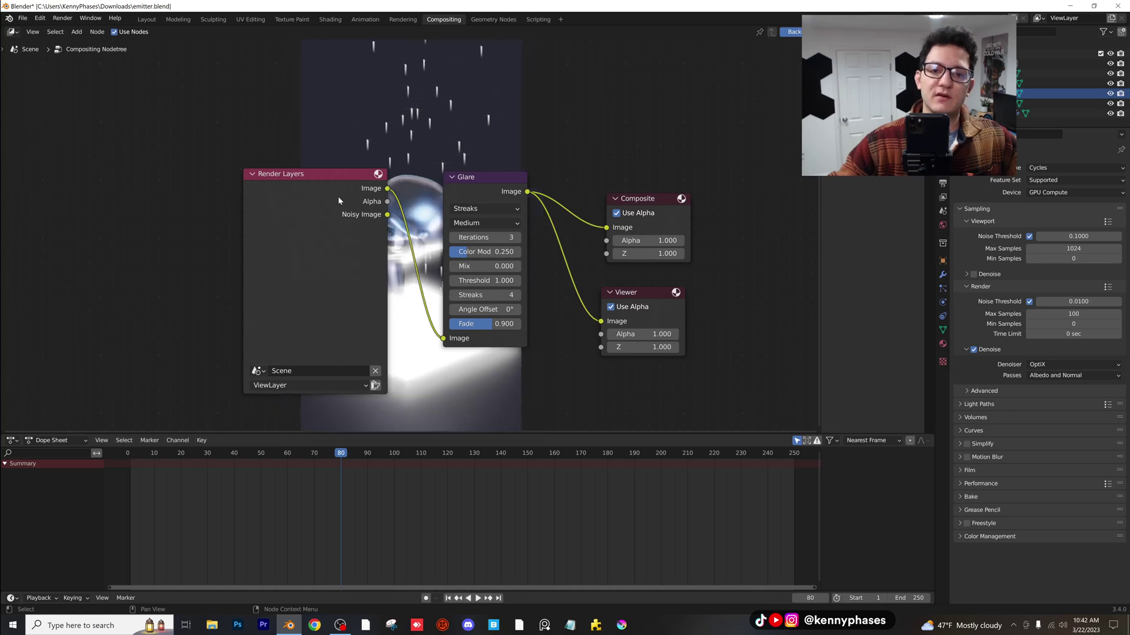
drag(337, 196, 213, 206)
drag(484, 184, 496, 205)
key(c)
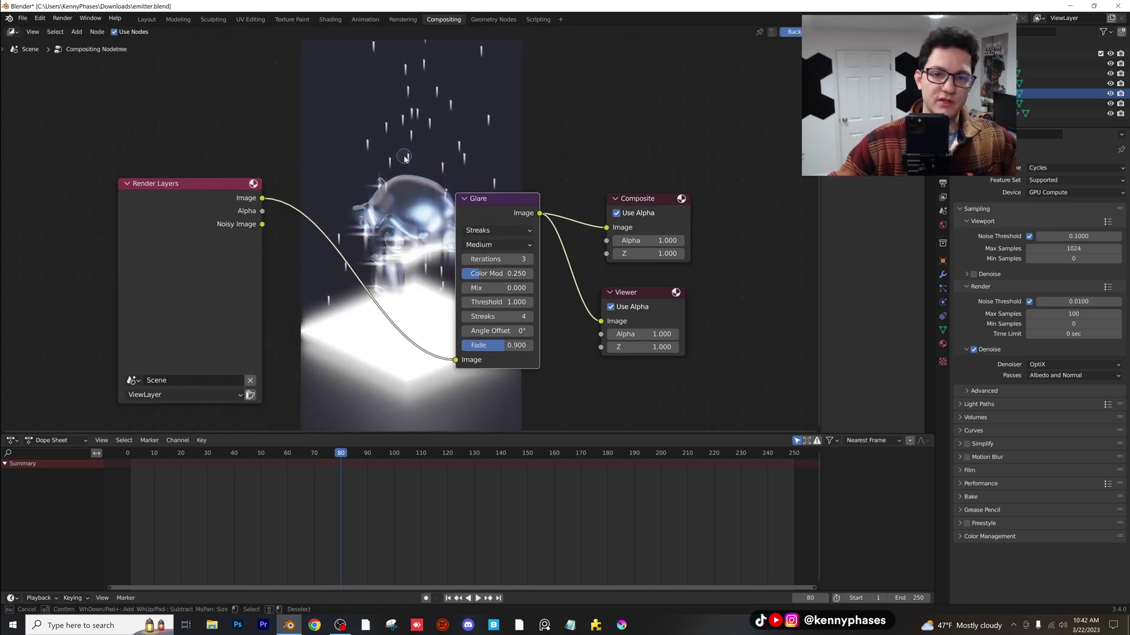
key(Escape)
key(v)
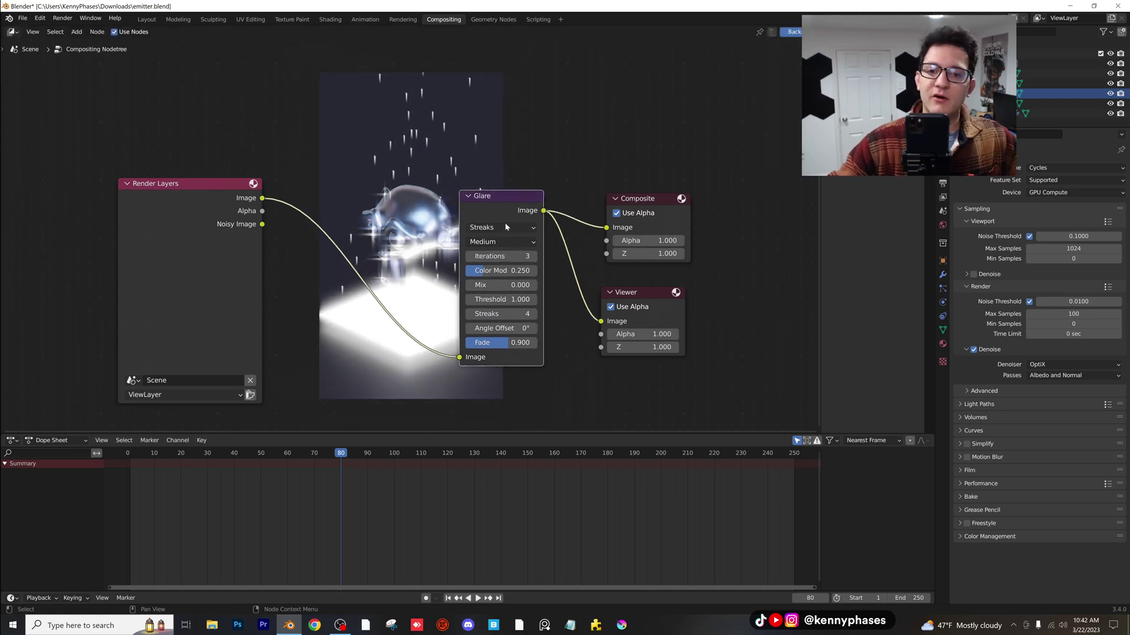
Set the Glare node's glare type to Fog Glow after trying Ghosts.
click(503, 229)
click(500, 244)
click(501, 227)
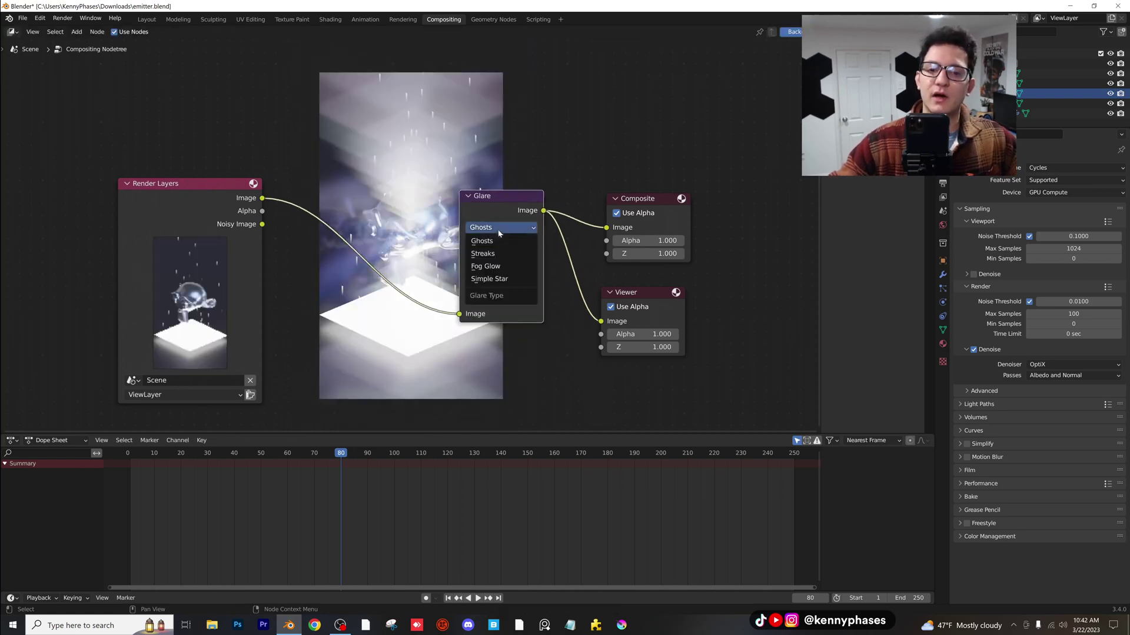
click(494, 253)
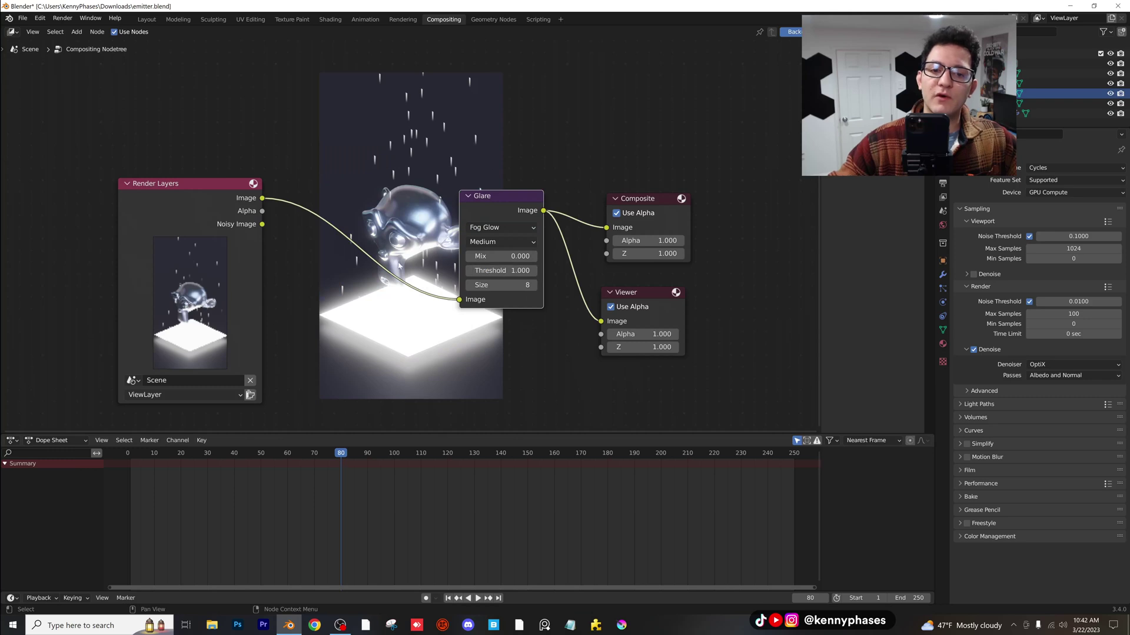
click(410, 128)
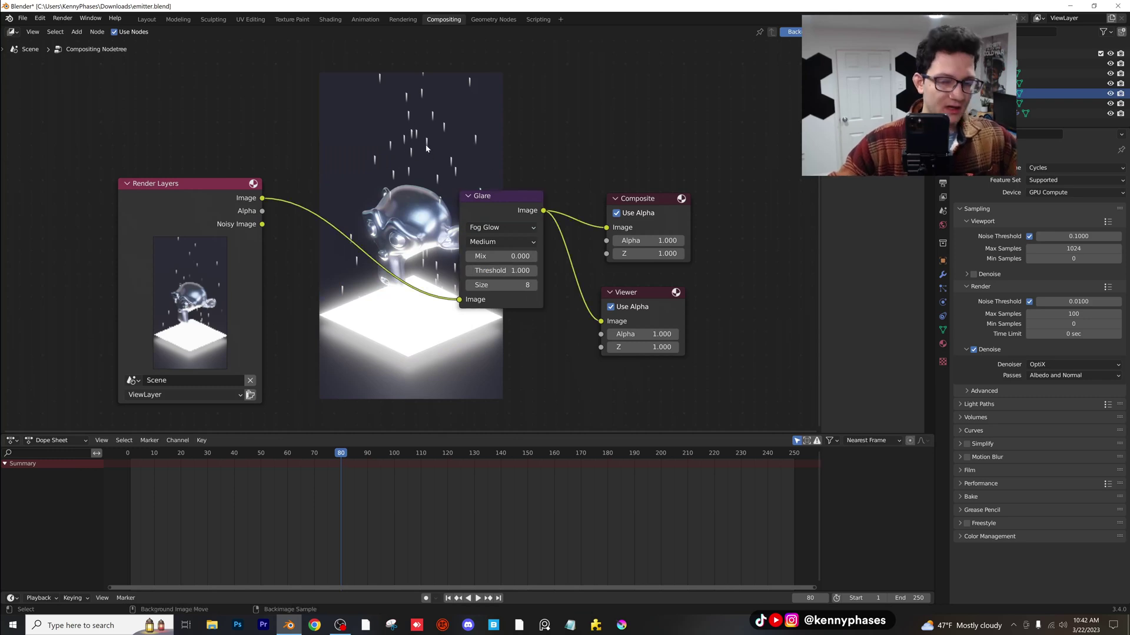
Lower the Glare node's threshold to 0.2 after trying 0.5, judging the glow on an enlarged backdrop.
key(alt+v)
key(alt+v)
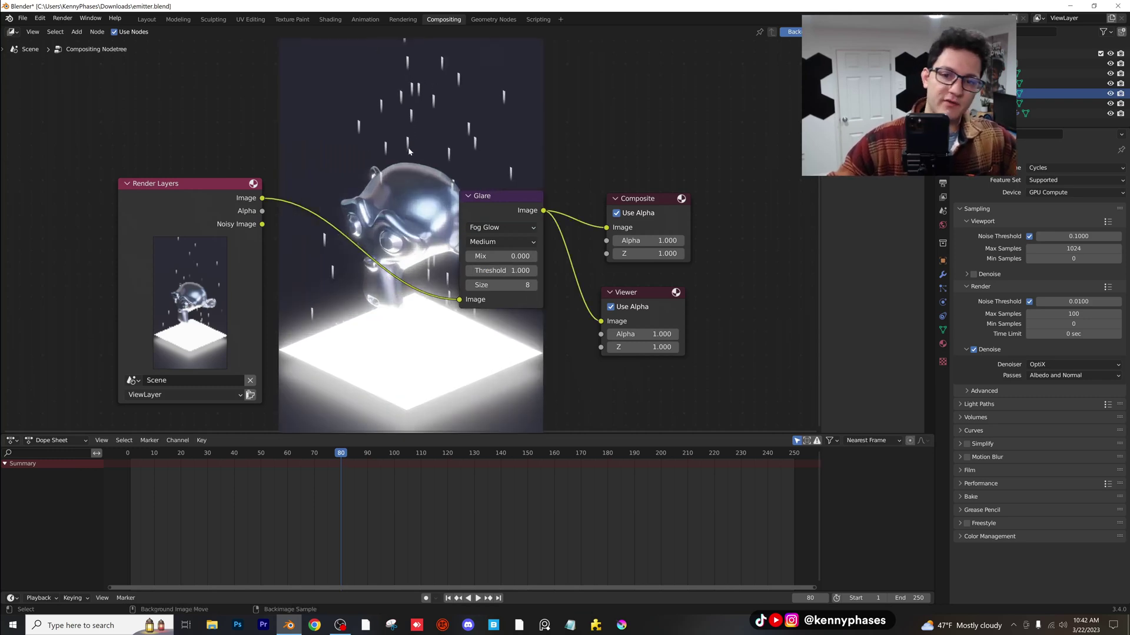
key(alt+v)
key(alt+v)
key(alt+v)
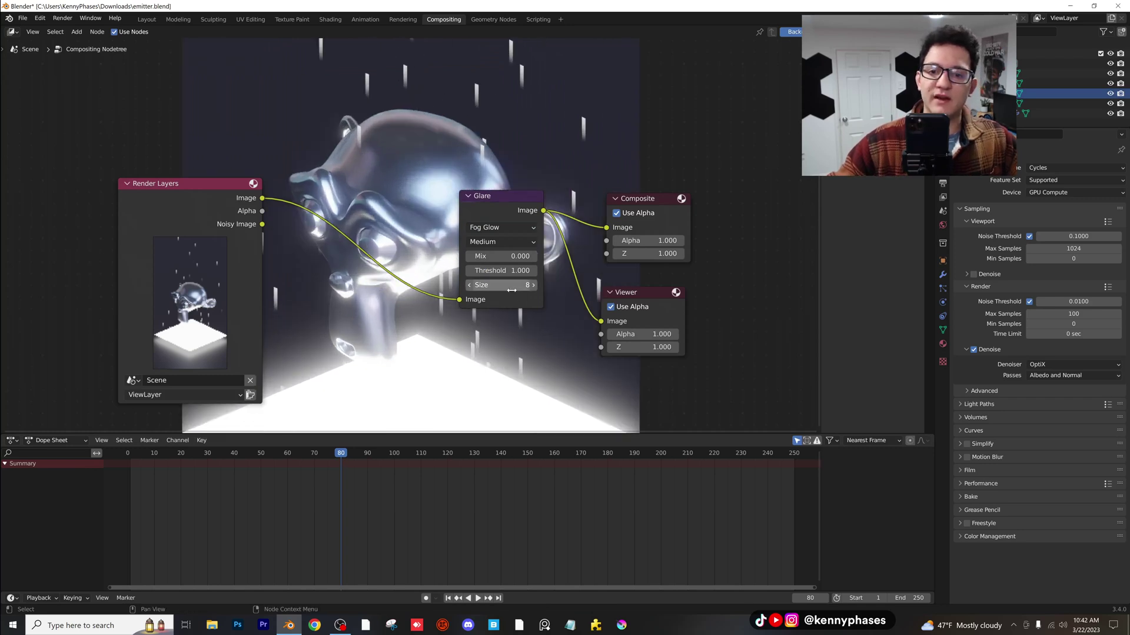
click(503, 270)
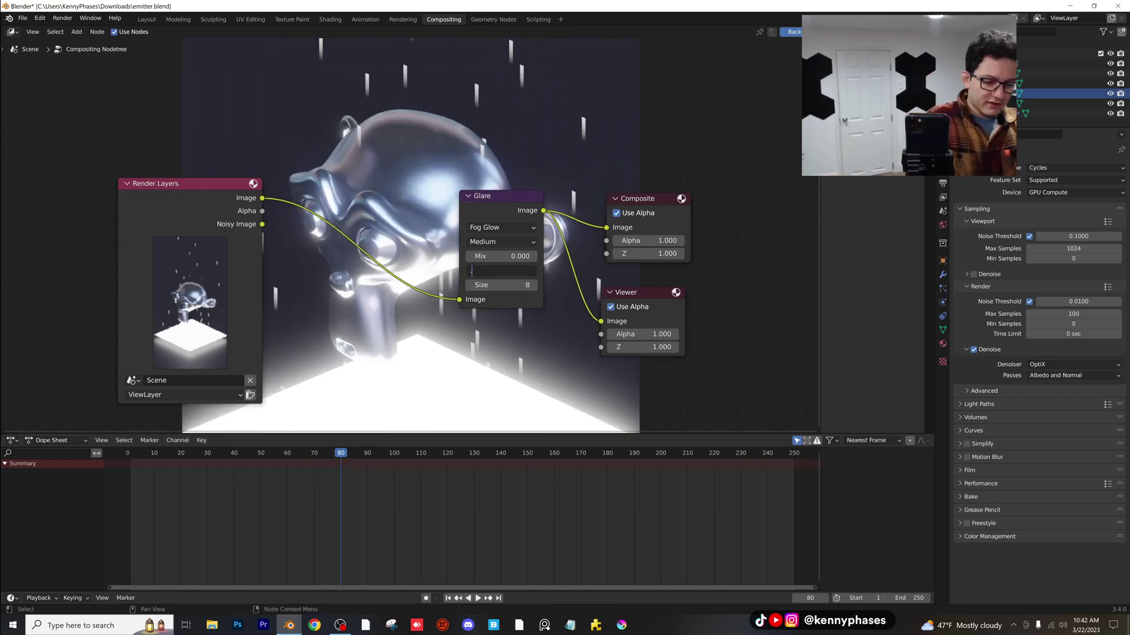
text(0.5)
key(Return)
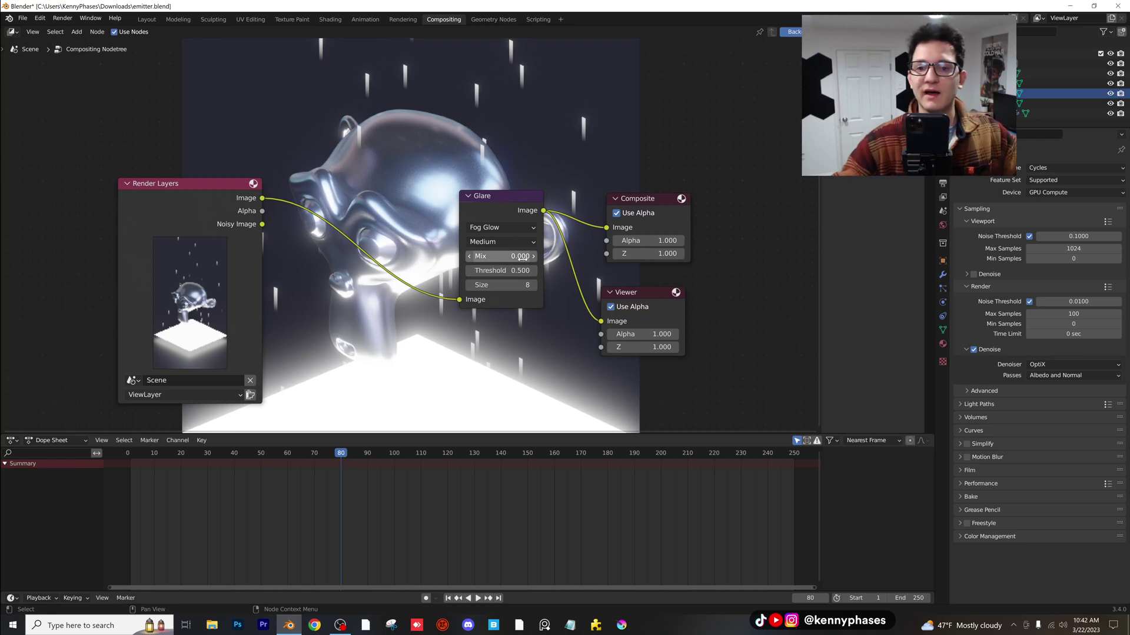
click(518, 271)
text(0.2)
key(Return)
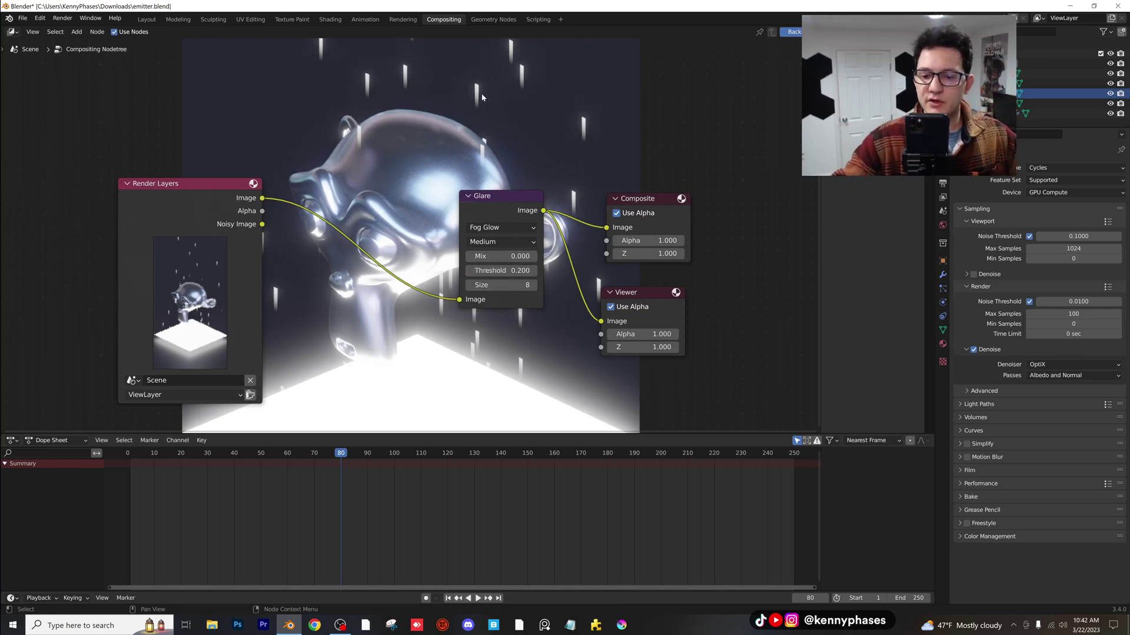
Shrink the backdrop preview and reposition the Glare node slightly lower between Render Layers and Composite.
key(alt+v)
key(alt+v)
key(alt+v)
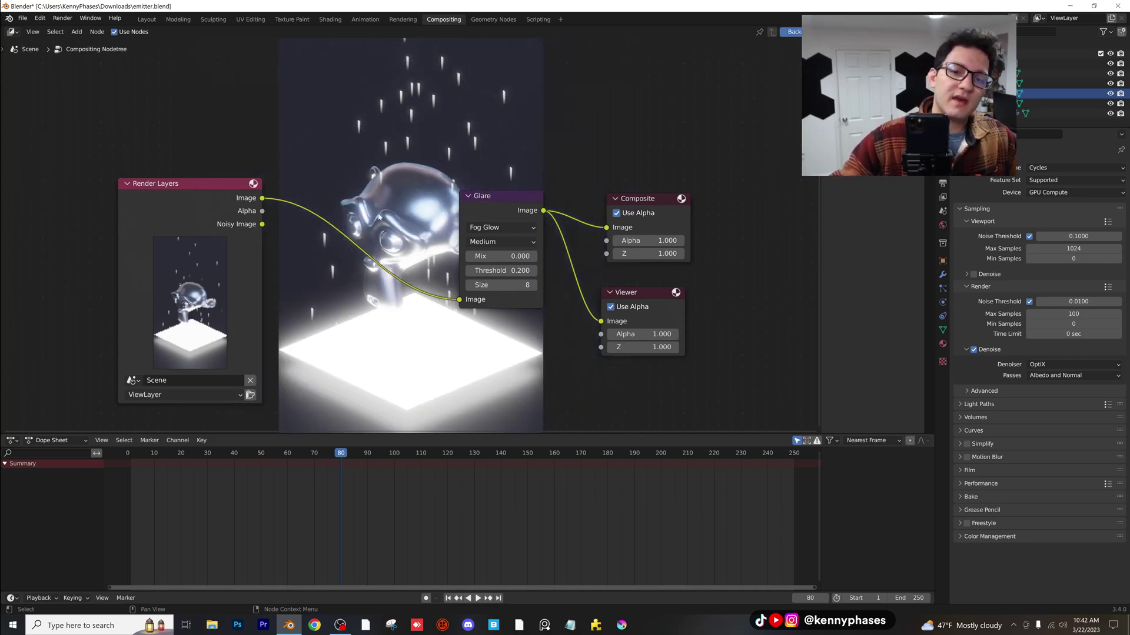
key(g)
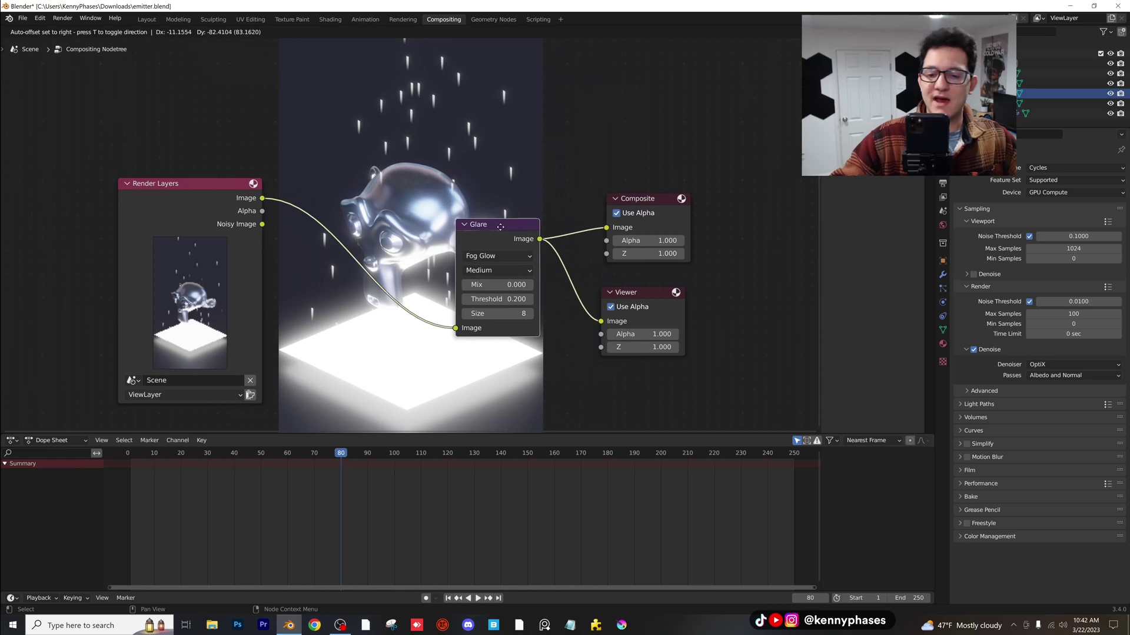
click(506, 207)
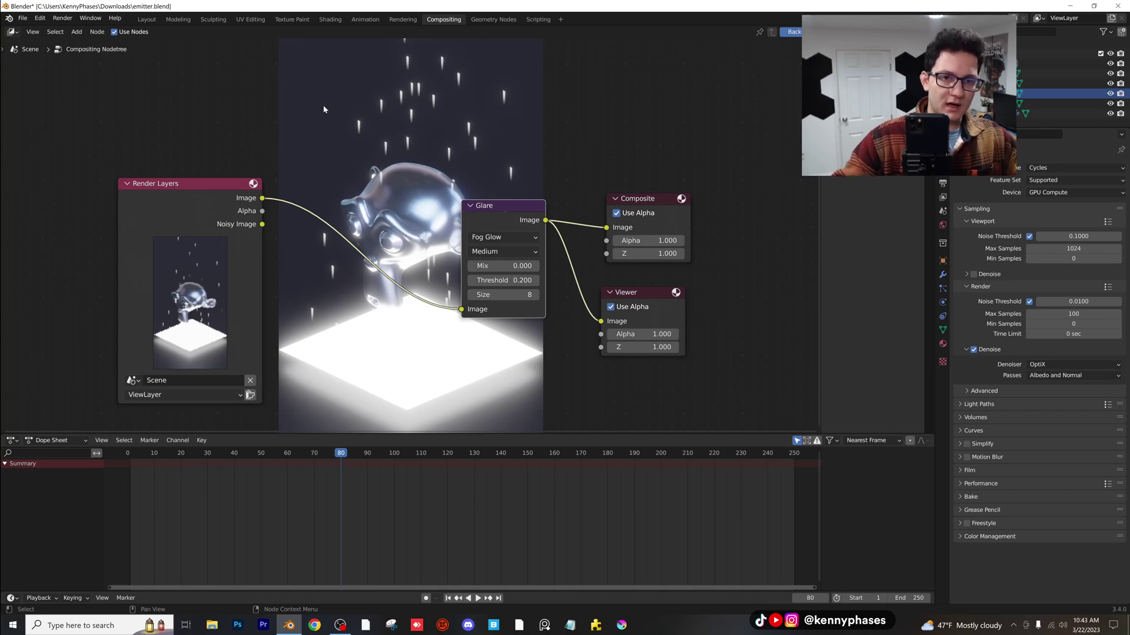
Select the glowing emission plane beneath the monkey in the Layout workspace and show the viewport in solid shading.
click(147, 20)
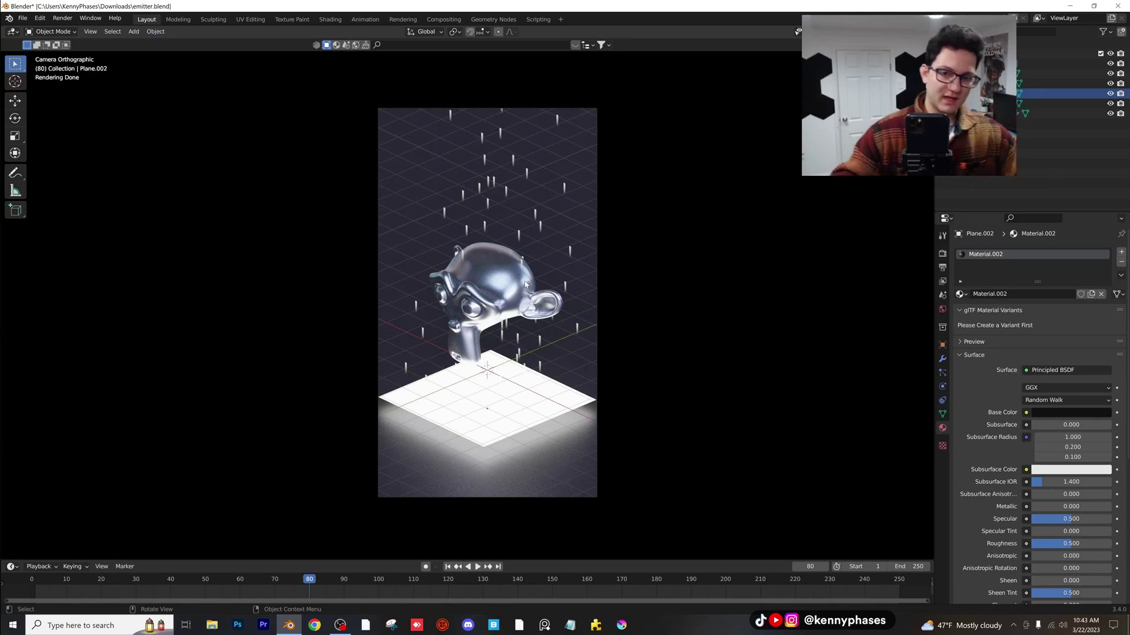
click(512, 399)
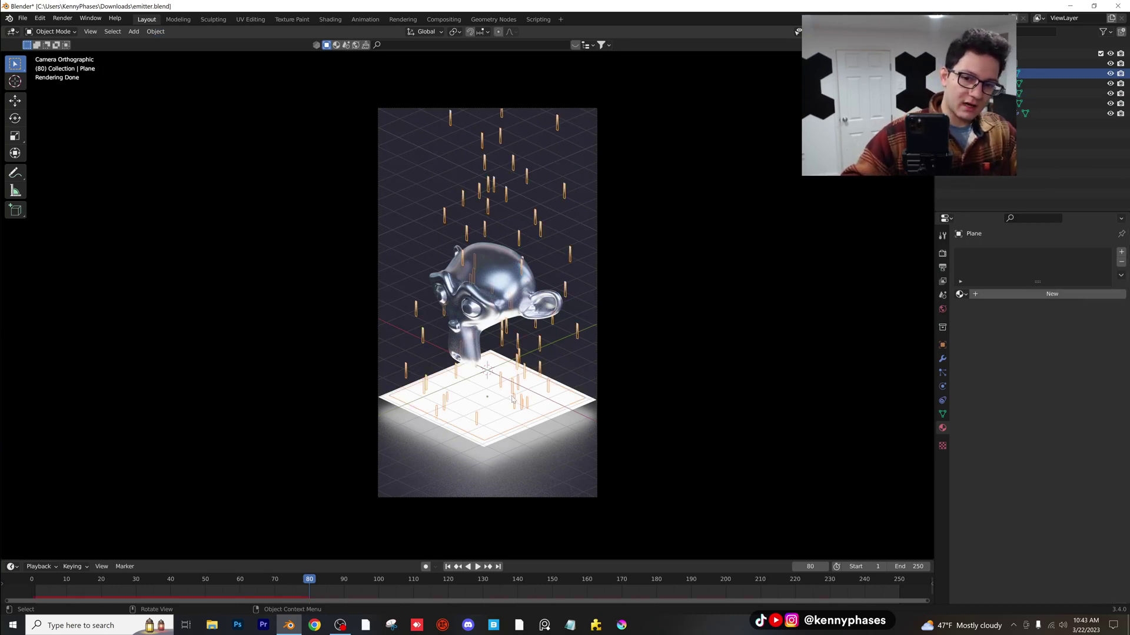
click(394, 405)
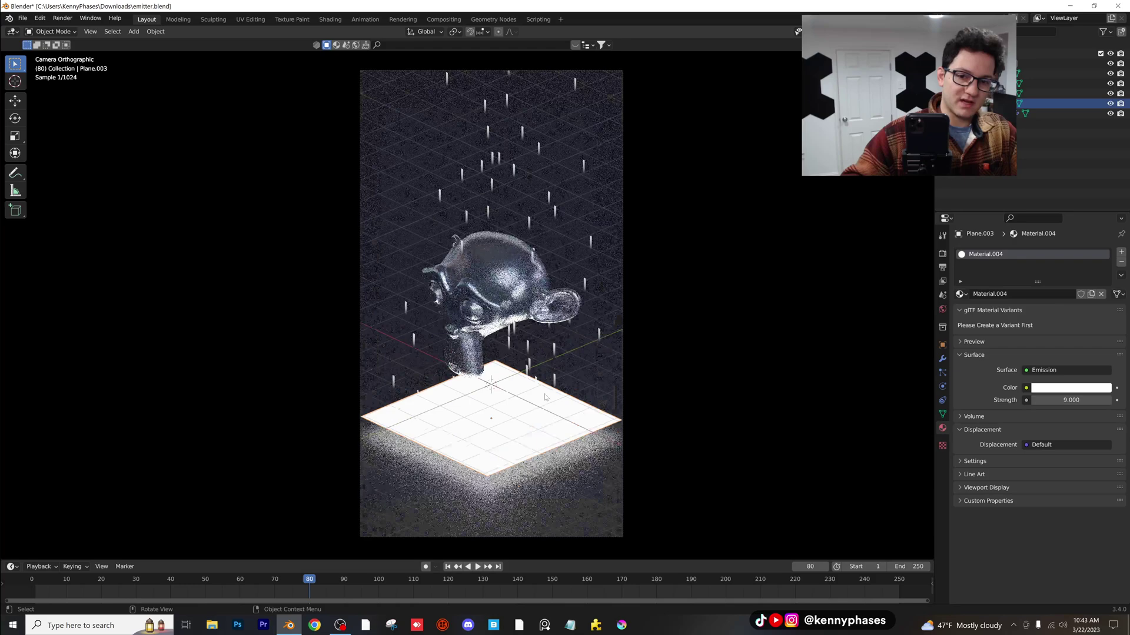
scroll(459, 338, up, 4)
shift+middle_drag(459, 338, 510, 344)
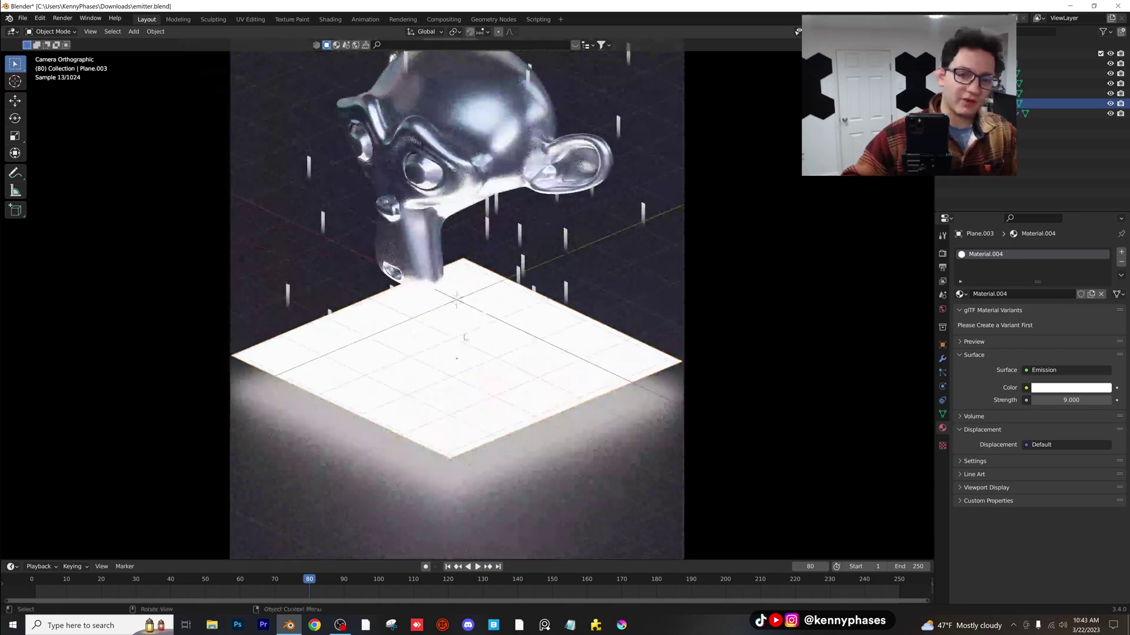
key(z)
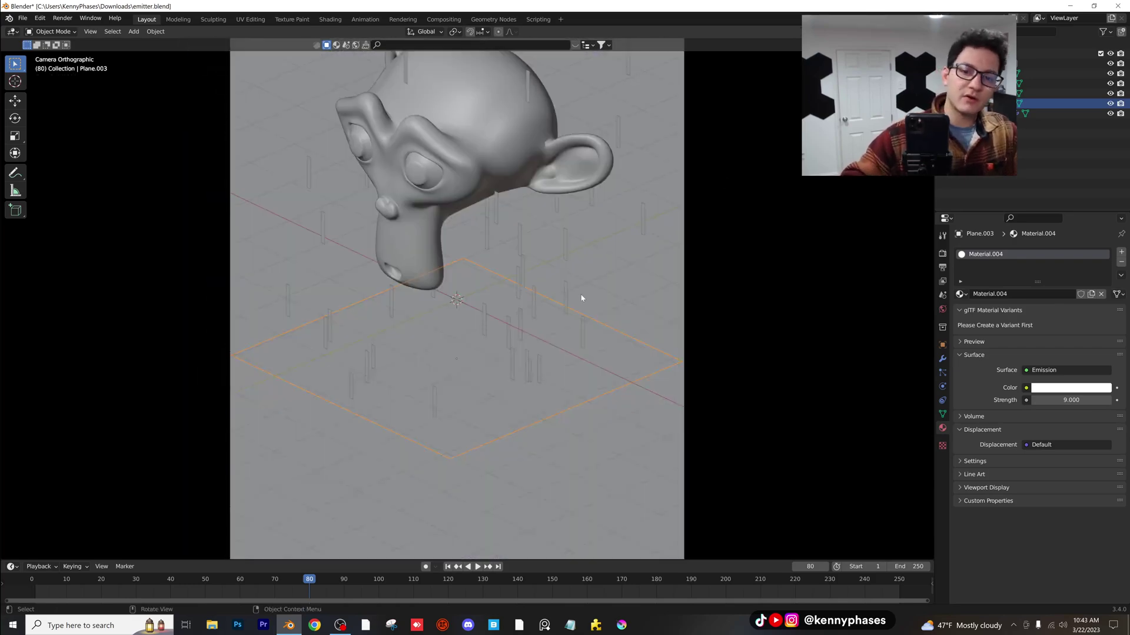
Subdivide the glowing plane's mesh with 10 cuts and return to Object Mode.
key(Tab)
right_click(376, 328)
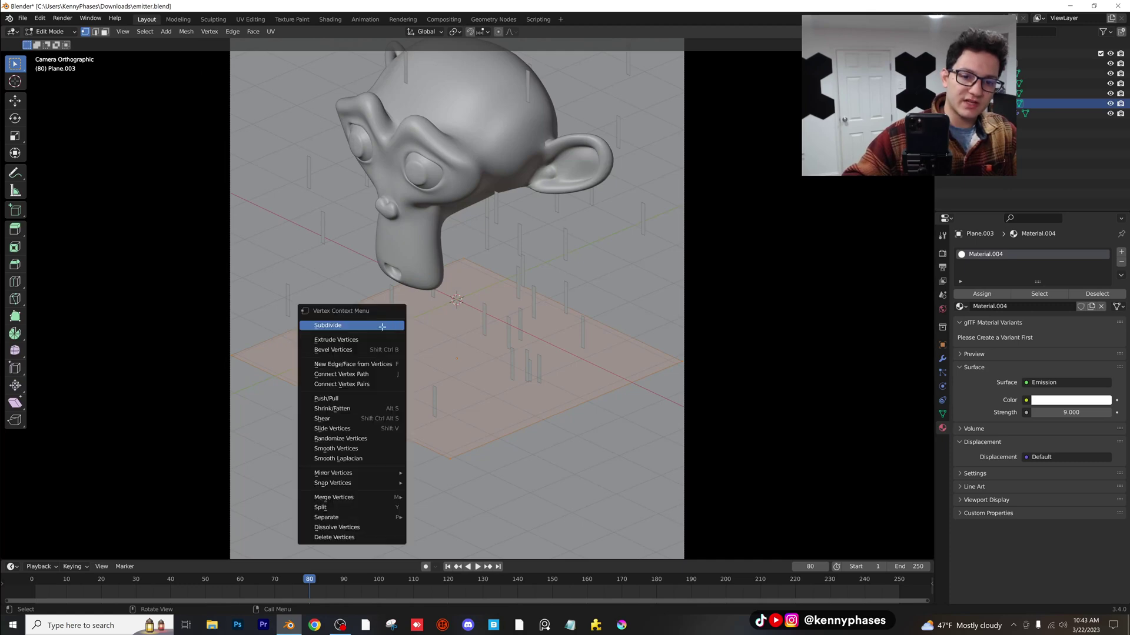
click(379, 327)
click(39, 551)
double_click(131, 482)
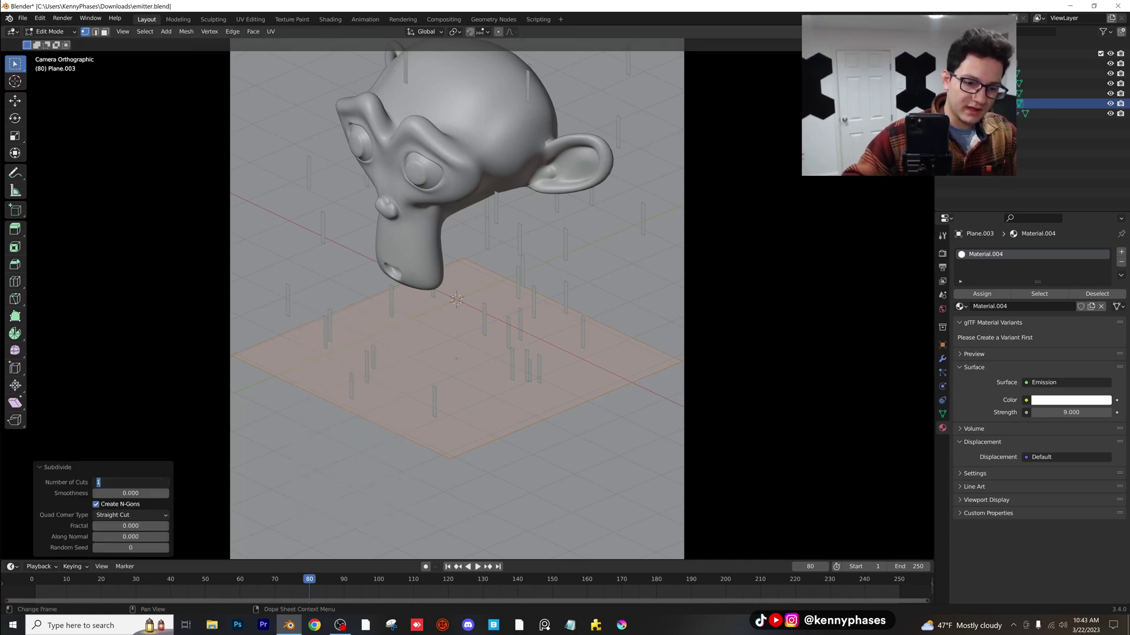
text(10)
key(Return)
key(Tab)
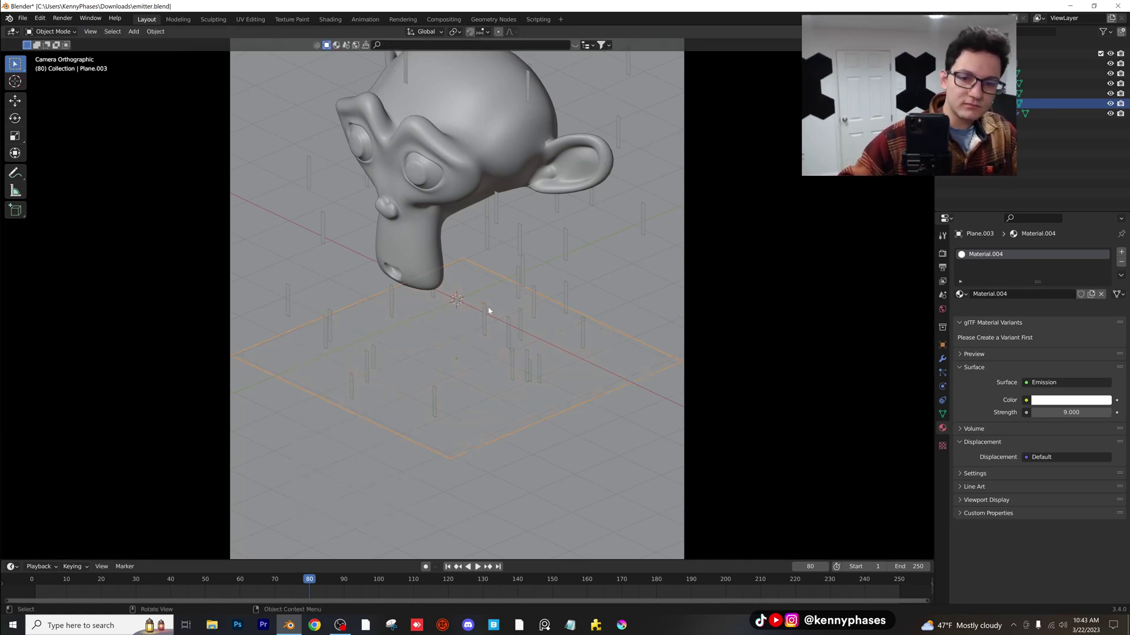
Add a Wireframe modifier to the subdivided plane and preview the glowing grid in rendered shading.
click(942, 360)
click(1039, 252)
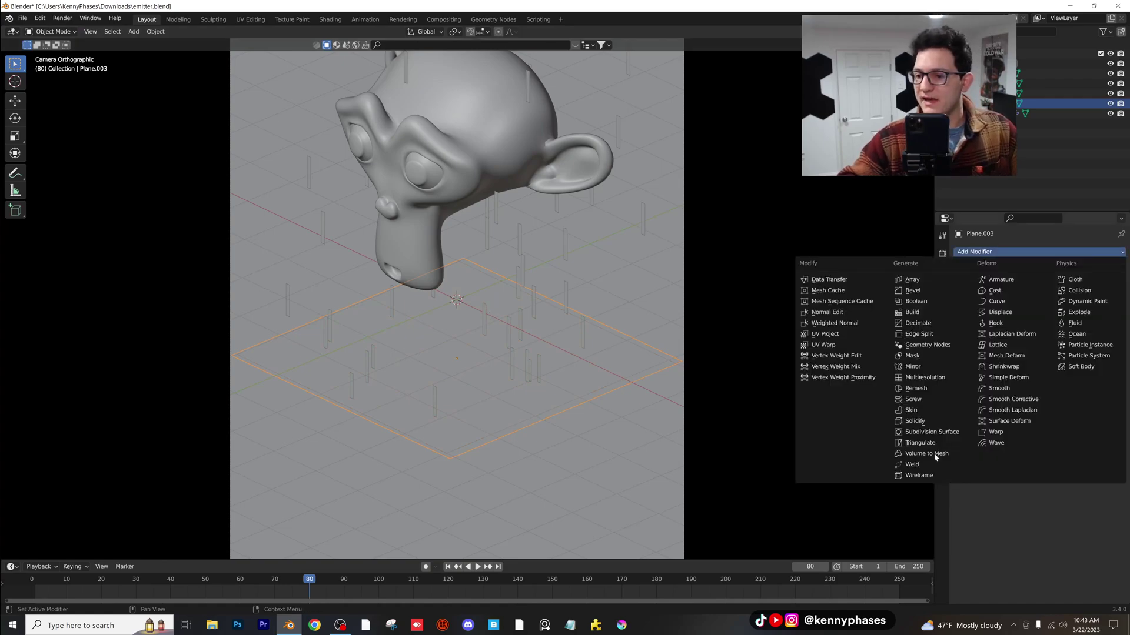
click(922, 474)
scroll(540, 368, up, 1)
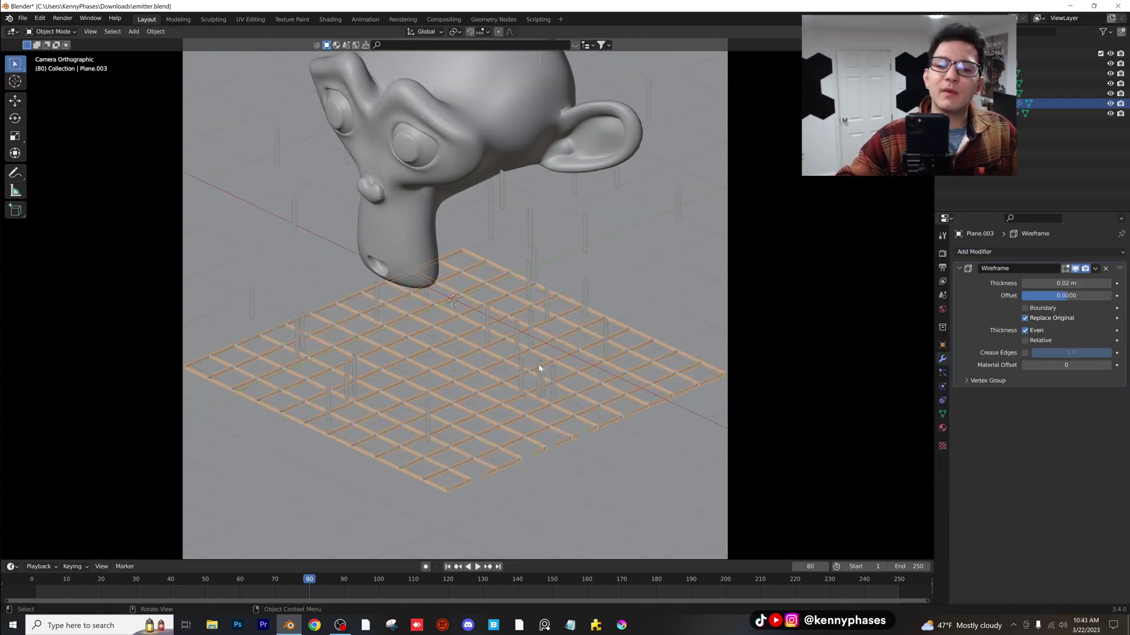
scroll(540, 368, up, 1)
key(z)
click(602, 179)
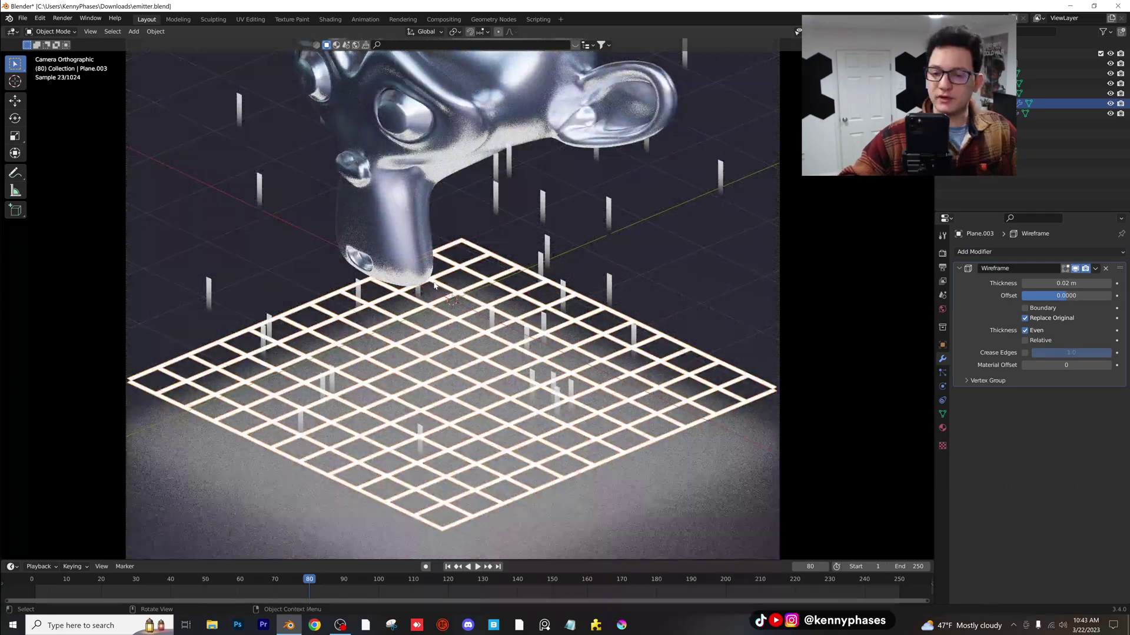
scroll(429, 305, down, 1)
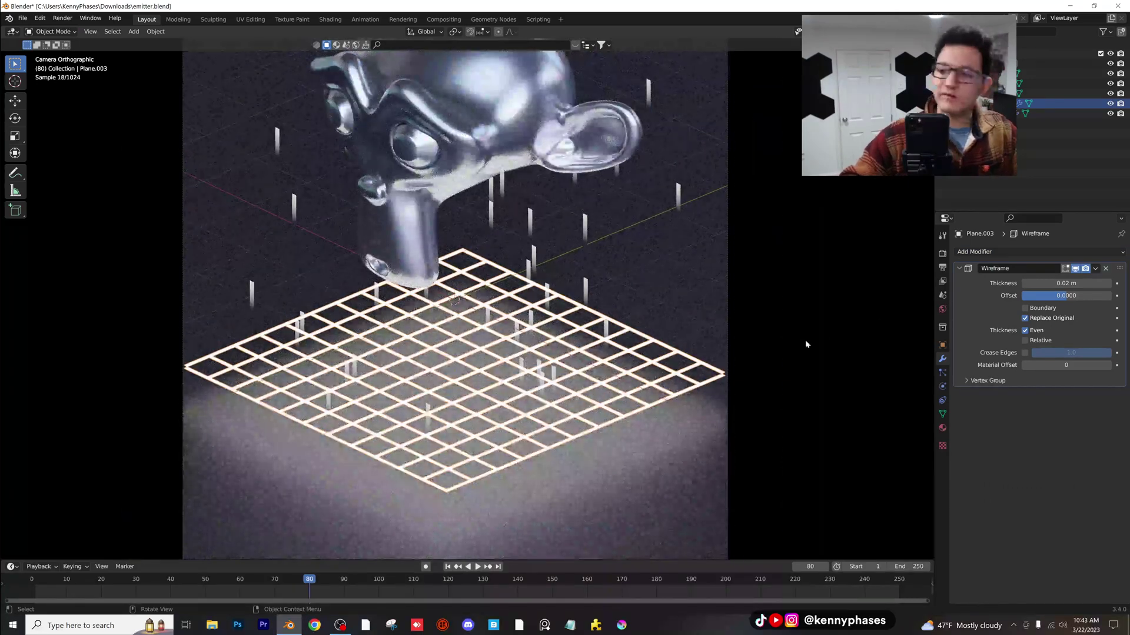
Add a Solidify modifier to the glowing grid and lower the grid about 0.36 m along the Z axis.
click(965, 252)
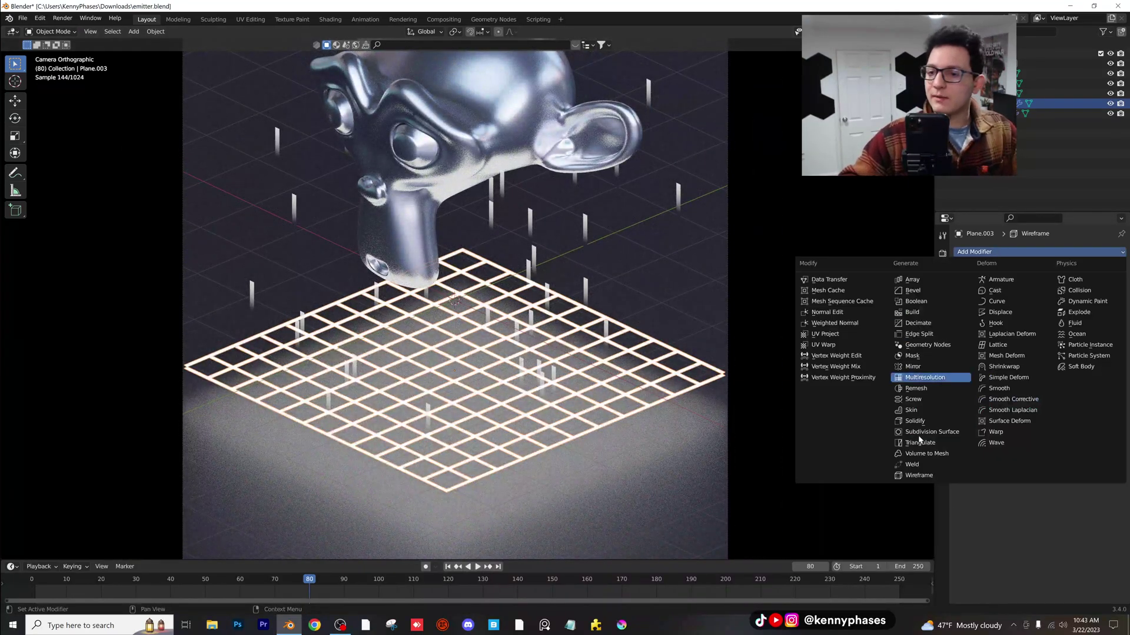
click(940, 421)
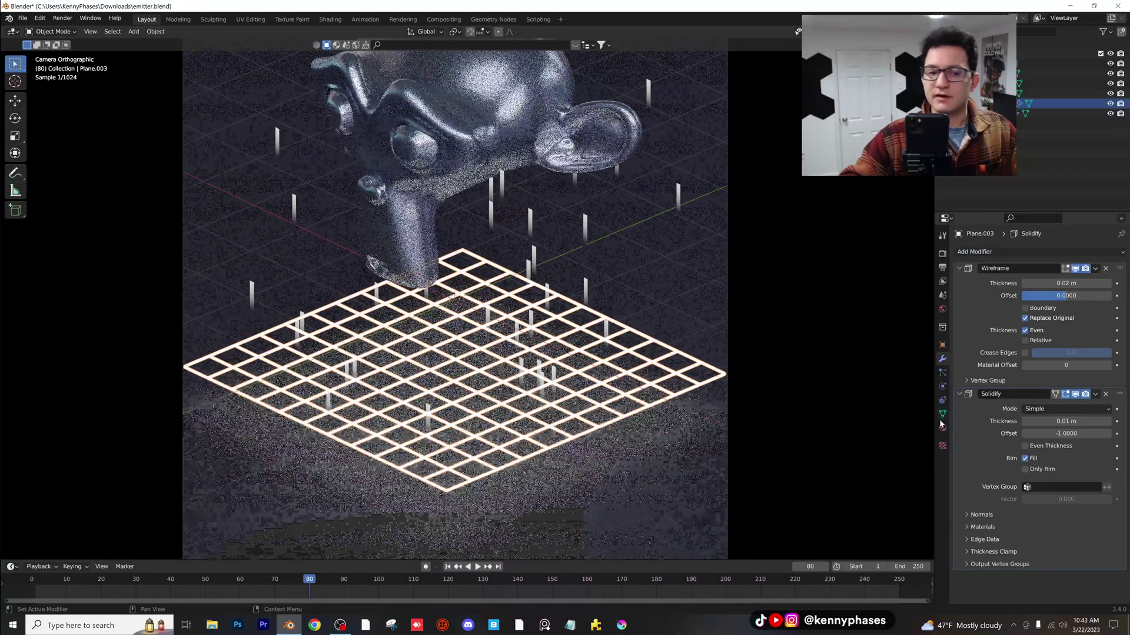
key(g)
key(z)
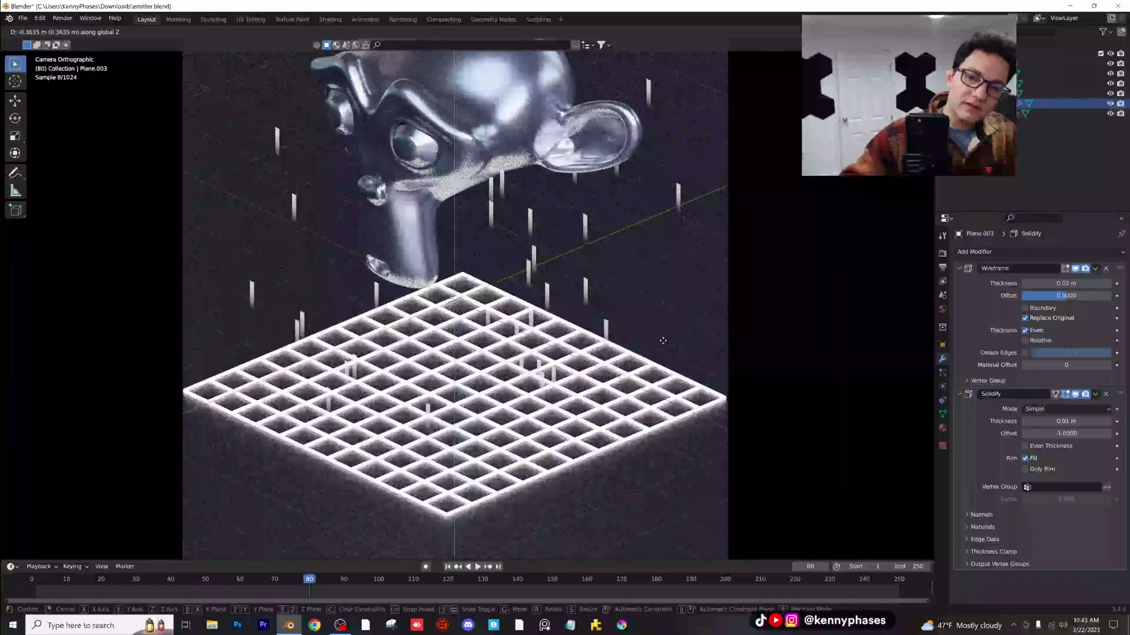
click(664, 340)
Play the animation from frame 0 in the rendered camera view to examine the strips rising above the grid.
click(33, 580)
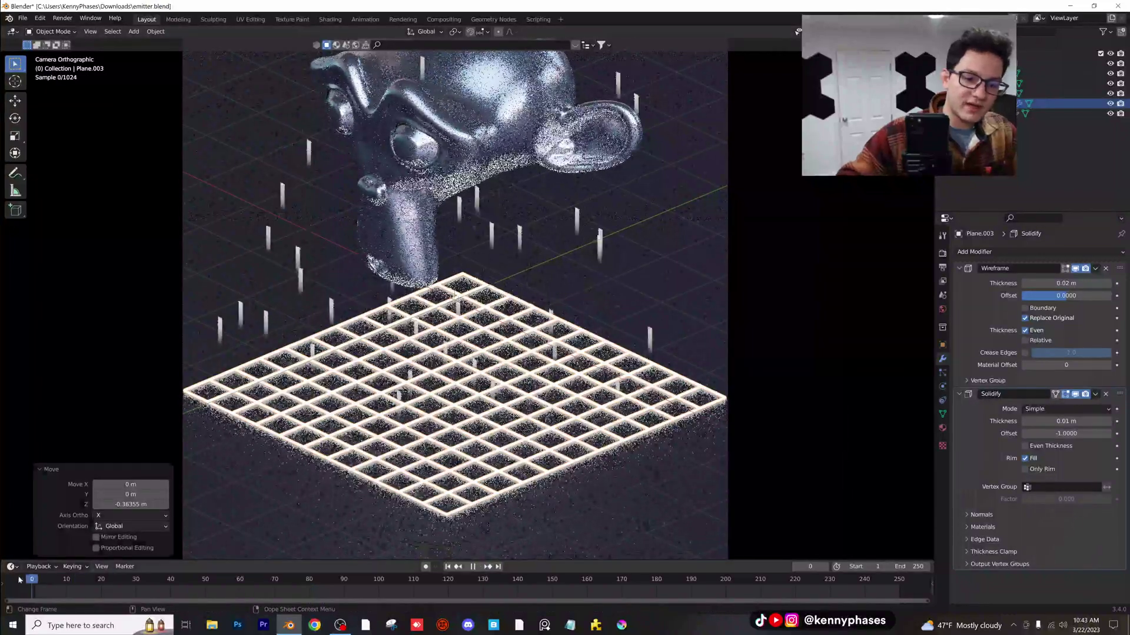
scroll(565, 341, down, 2)
key(space)
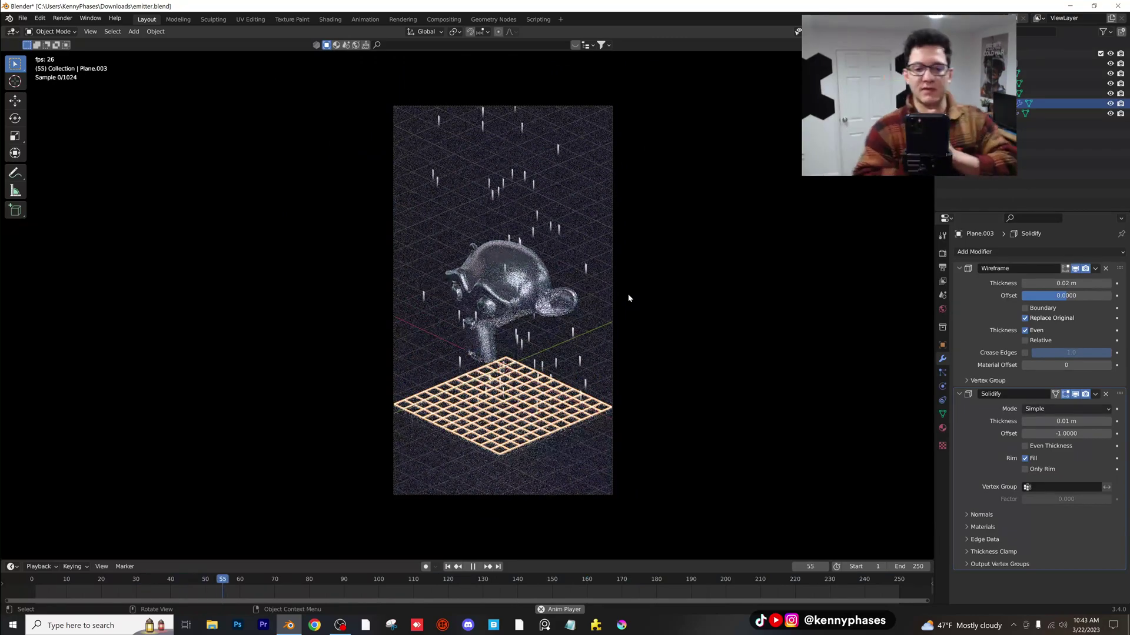
scroll(565, 264, up, 1)
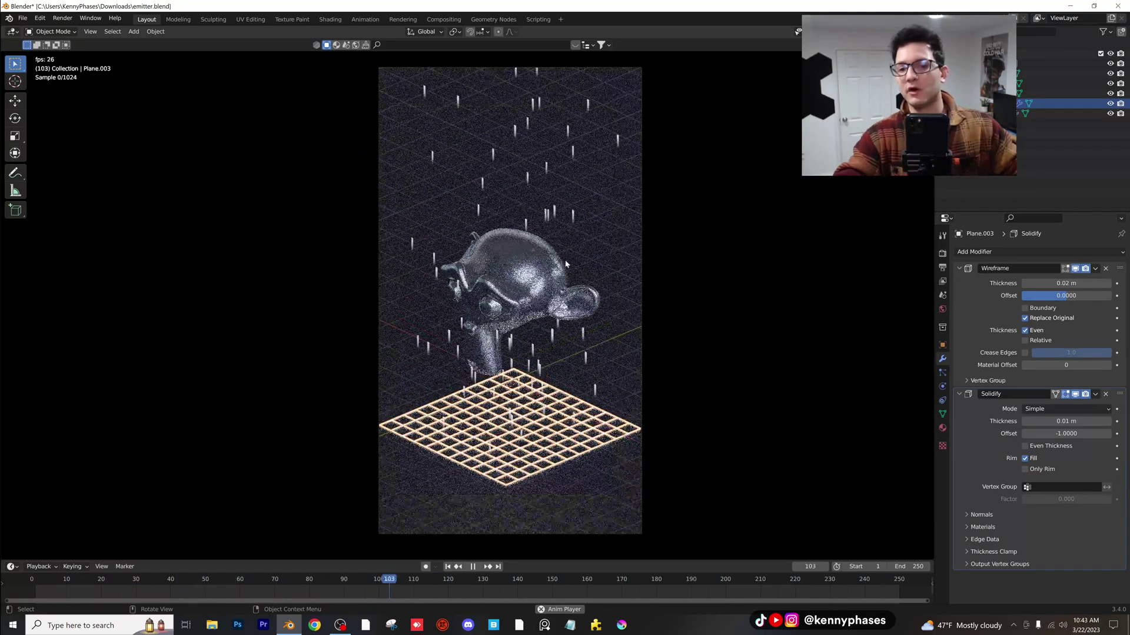
scroll(566, 264, up, 2)
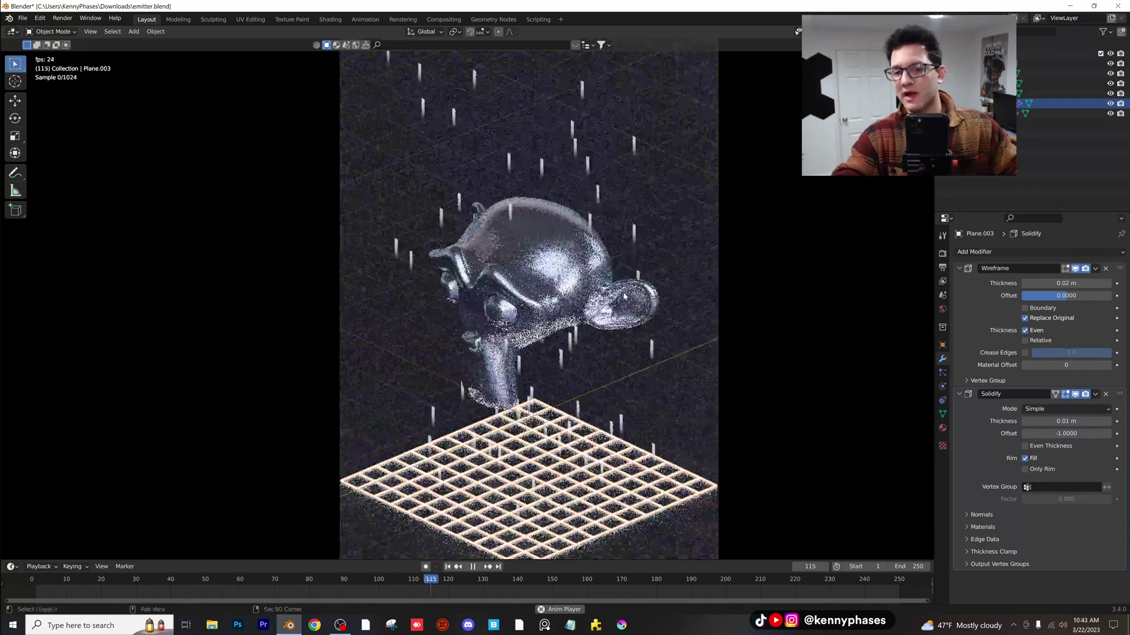
key(space)
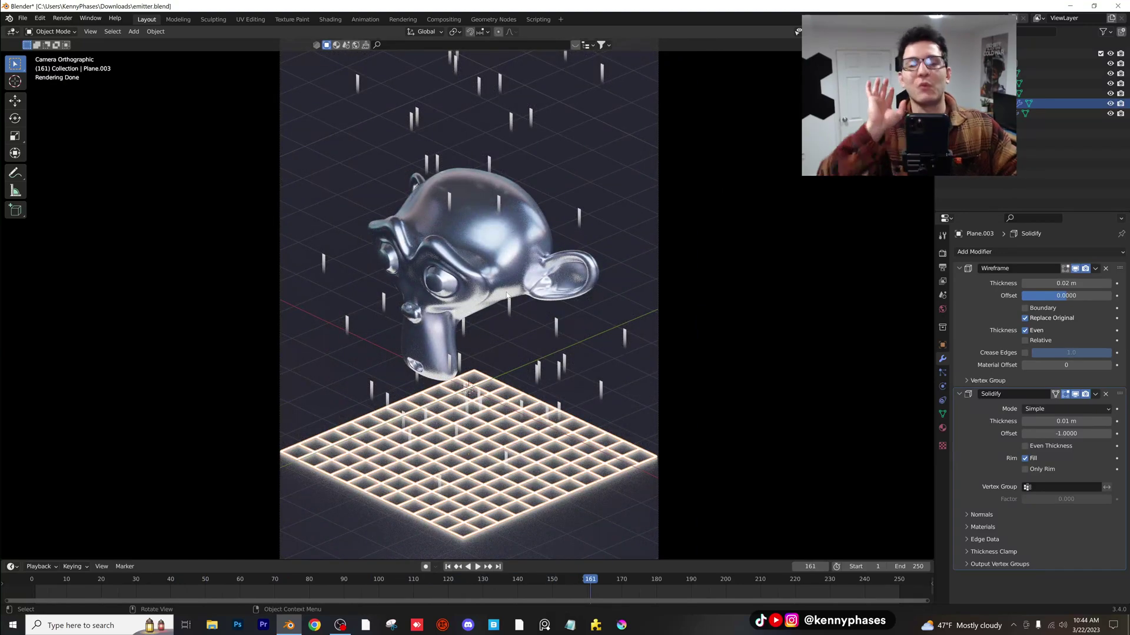
Enable Motion Blur in the Cycles render settings.
click(942, 253)
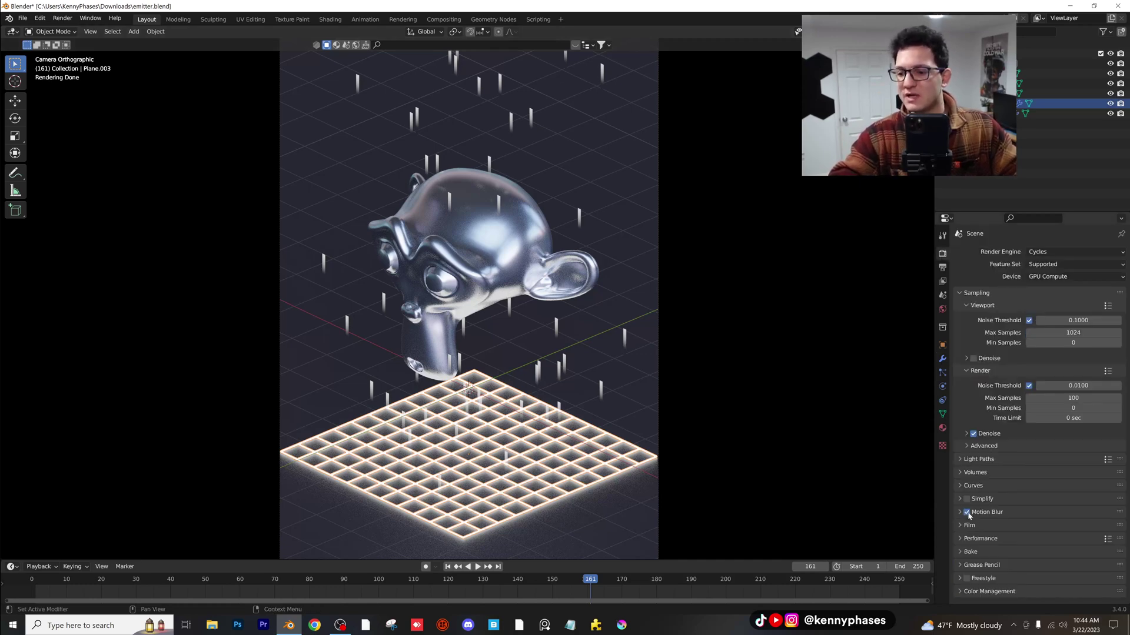
scroll(570, 359, down, 1)
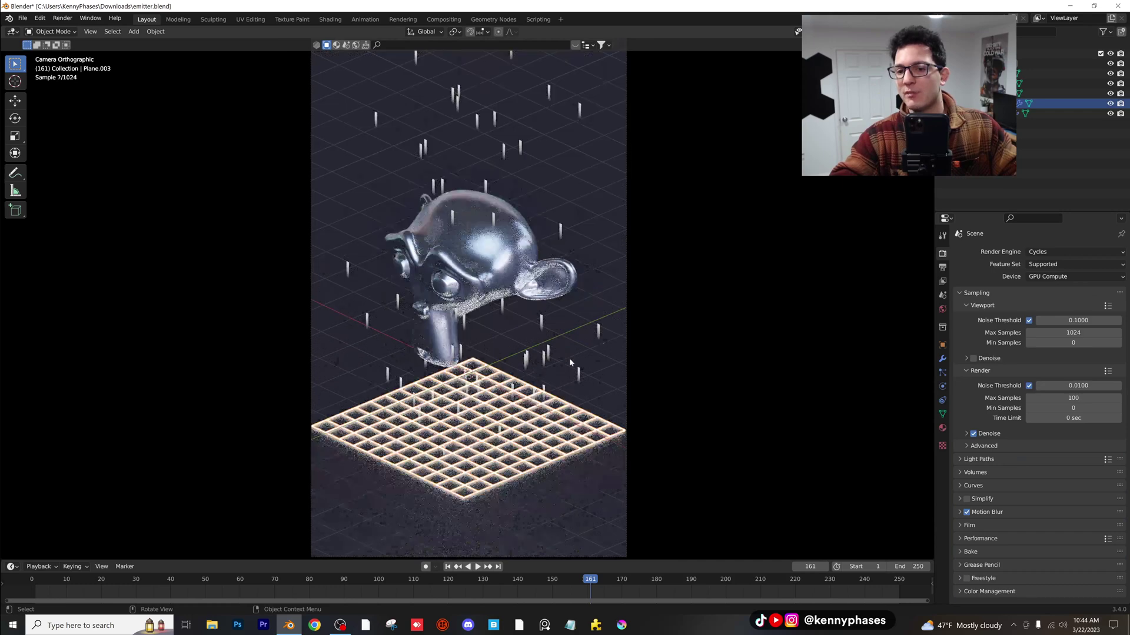